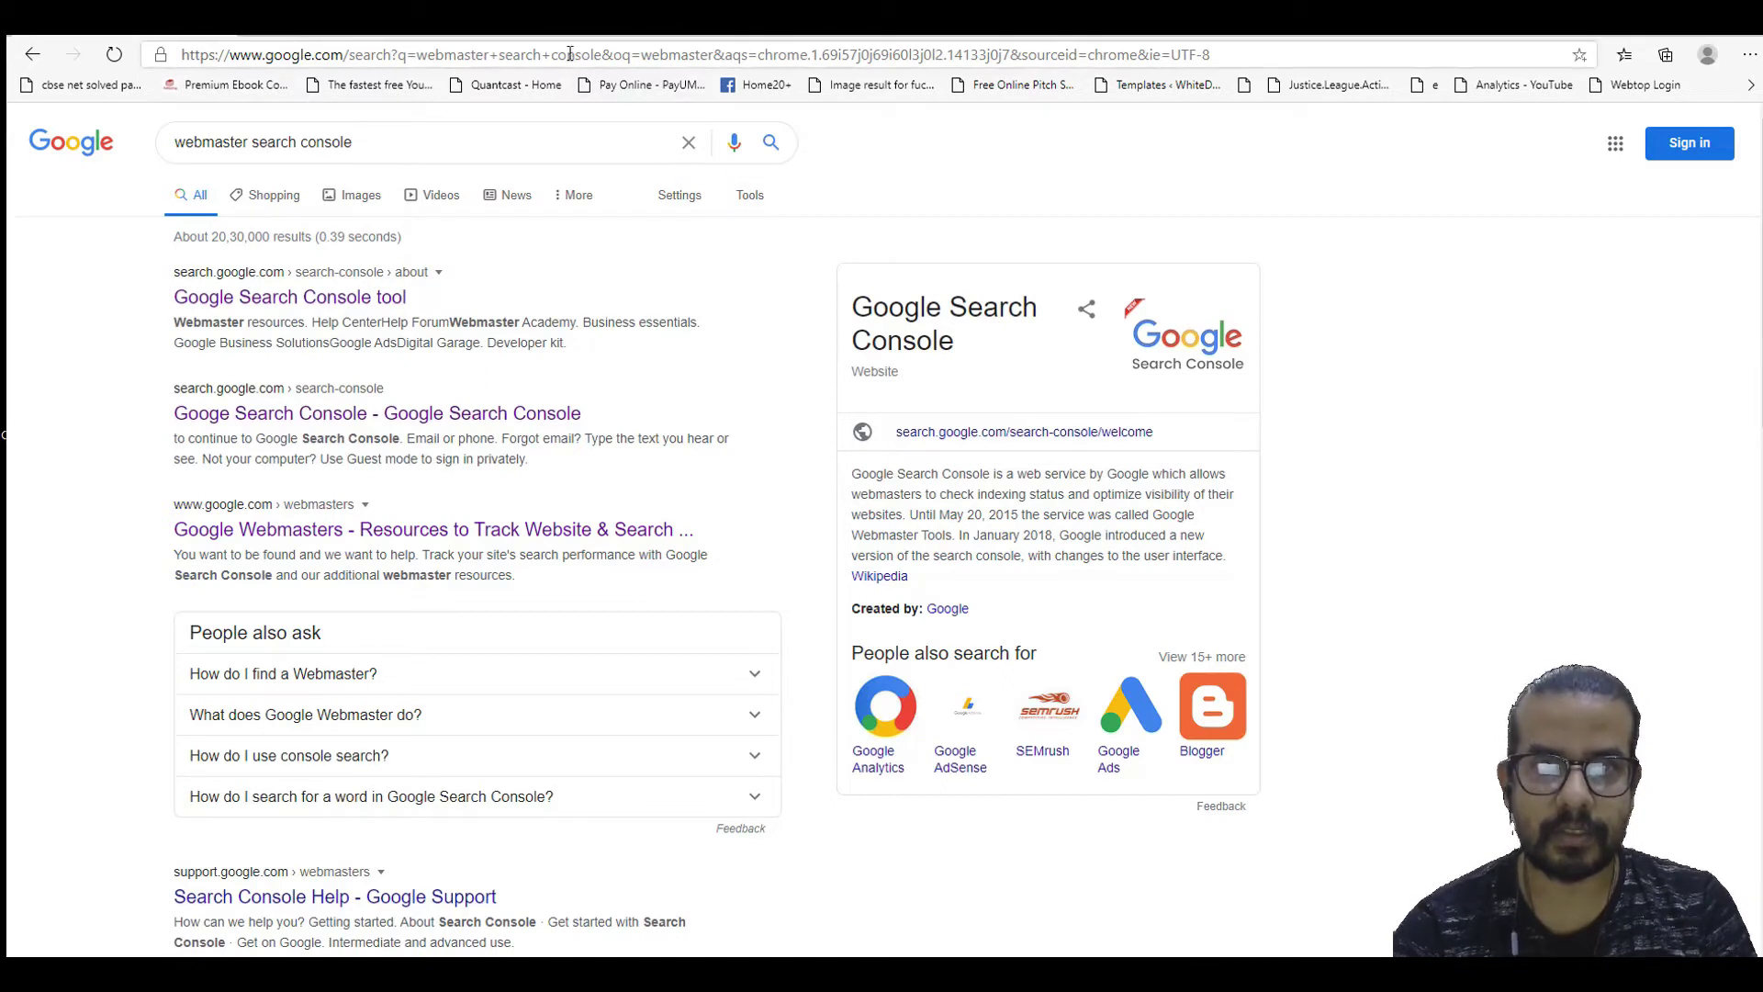
Step: Open google.com in a new browser tab and search for "xml sitemap generator"
key("ctrl+t")
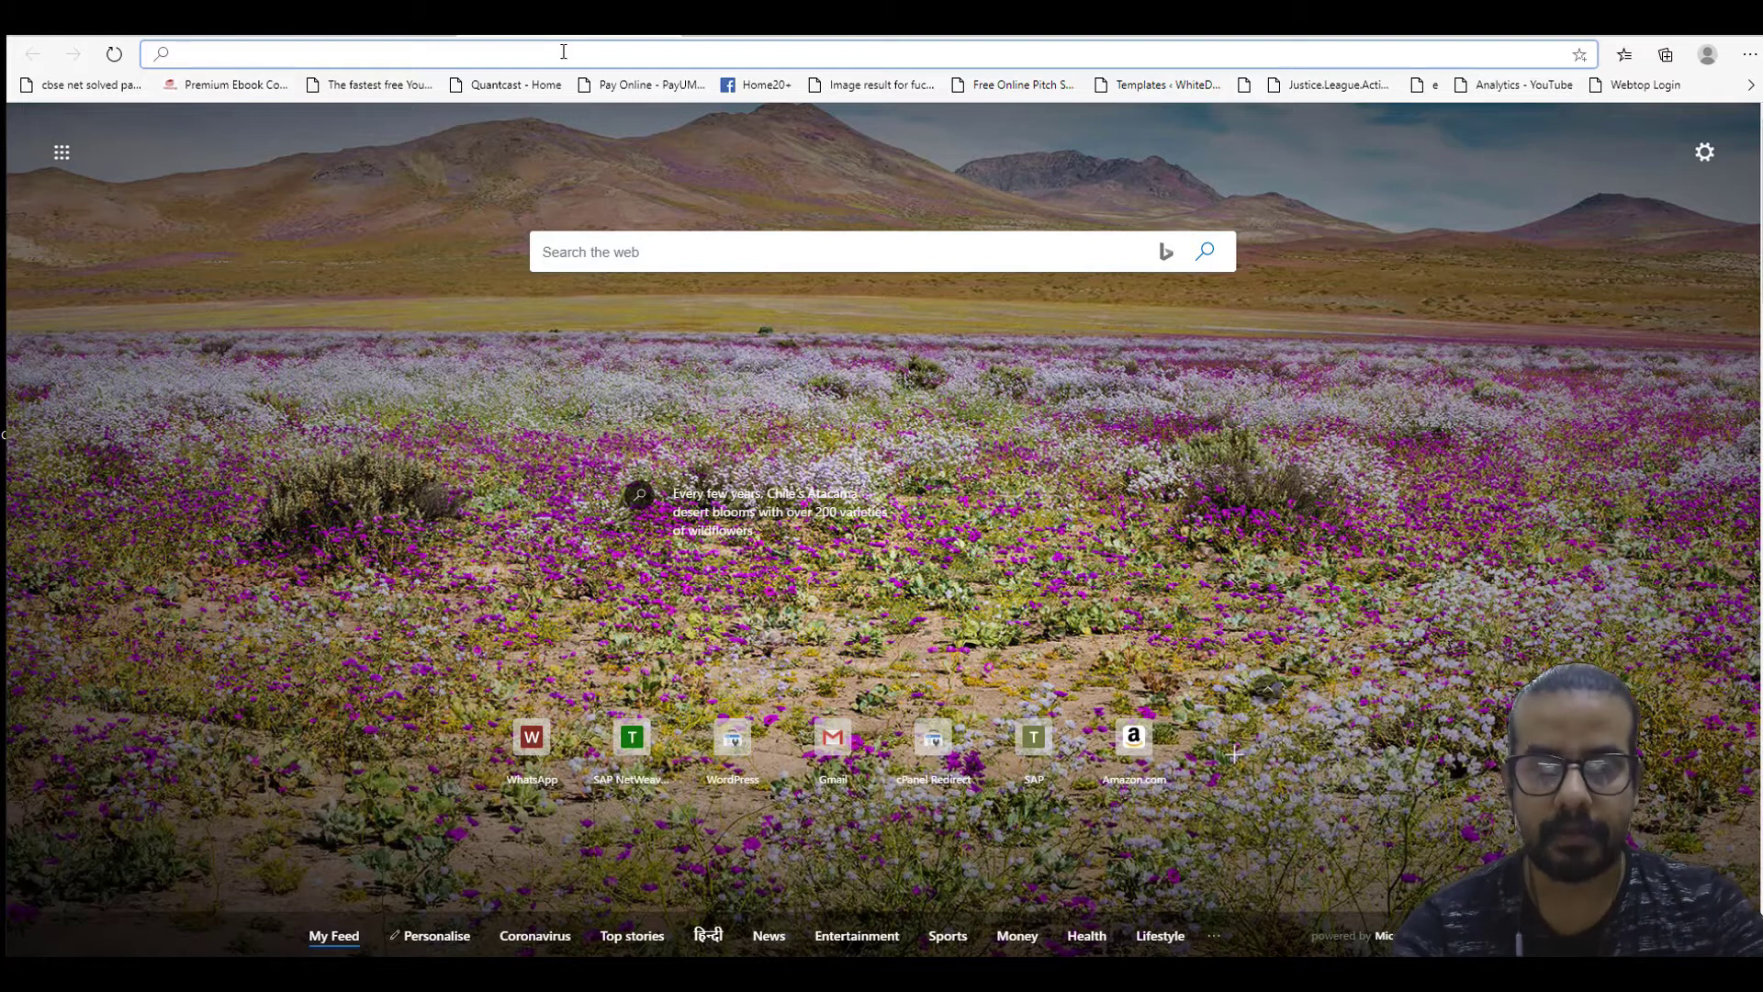
type("google.com")
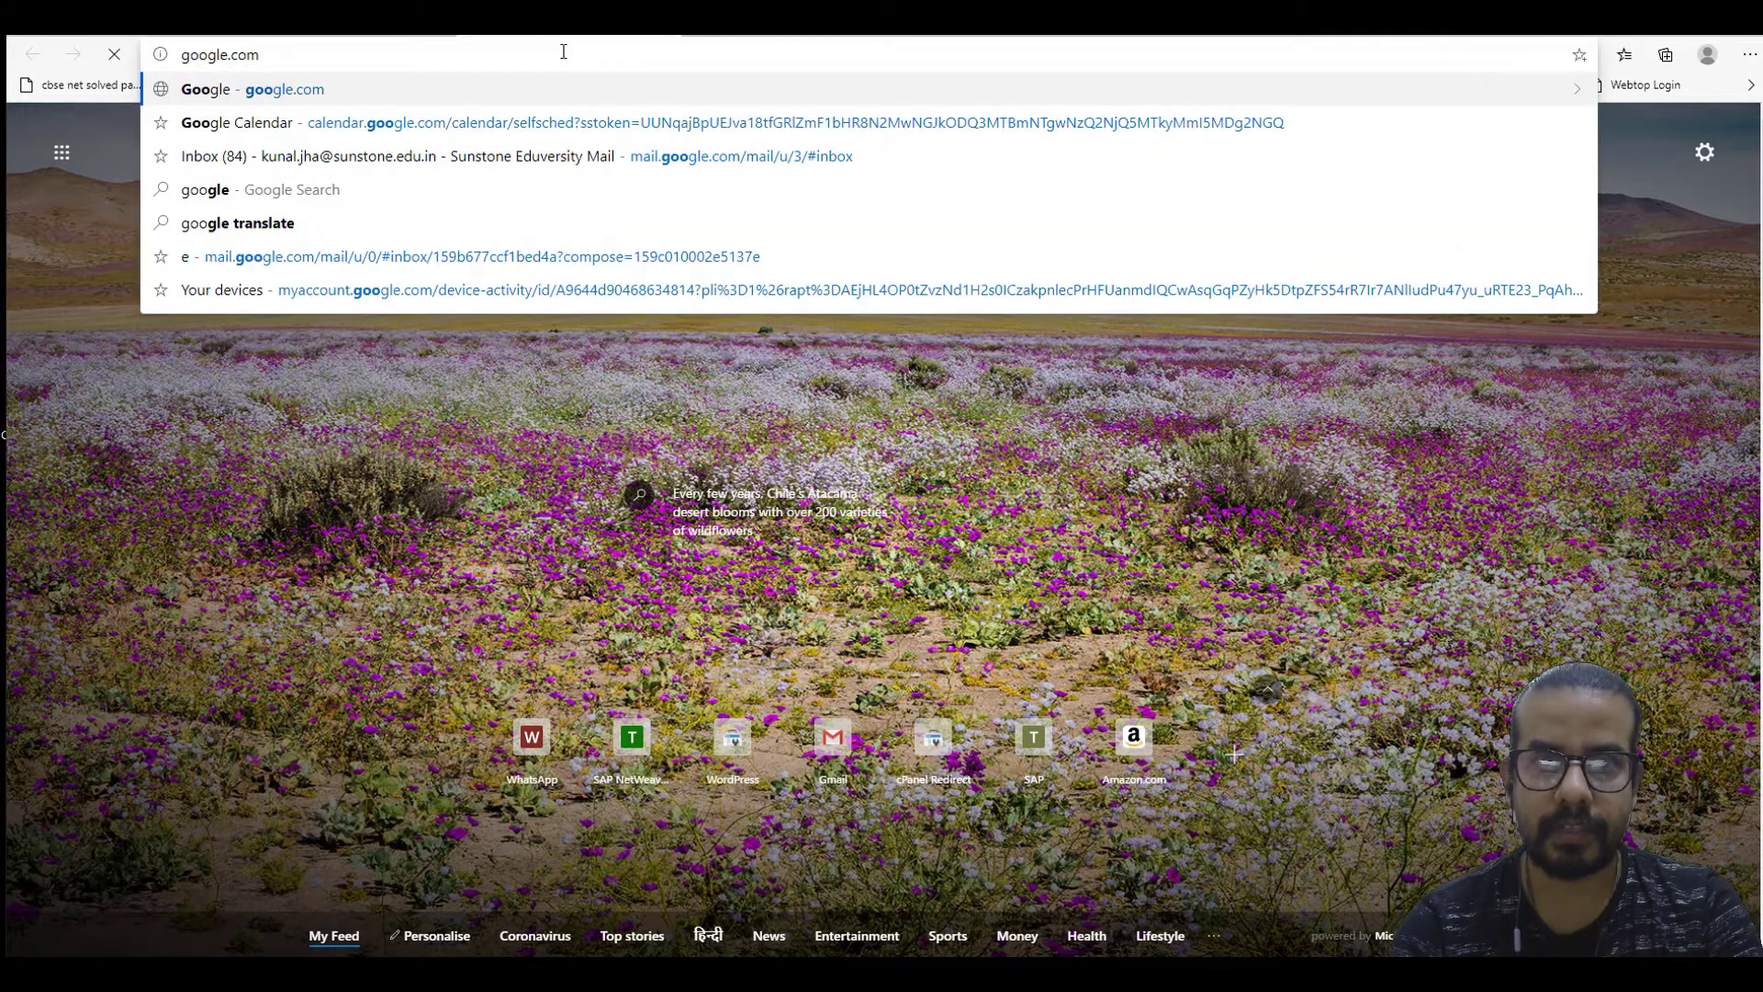
key("Return")
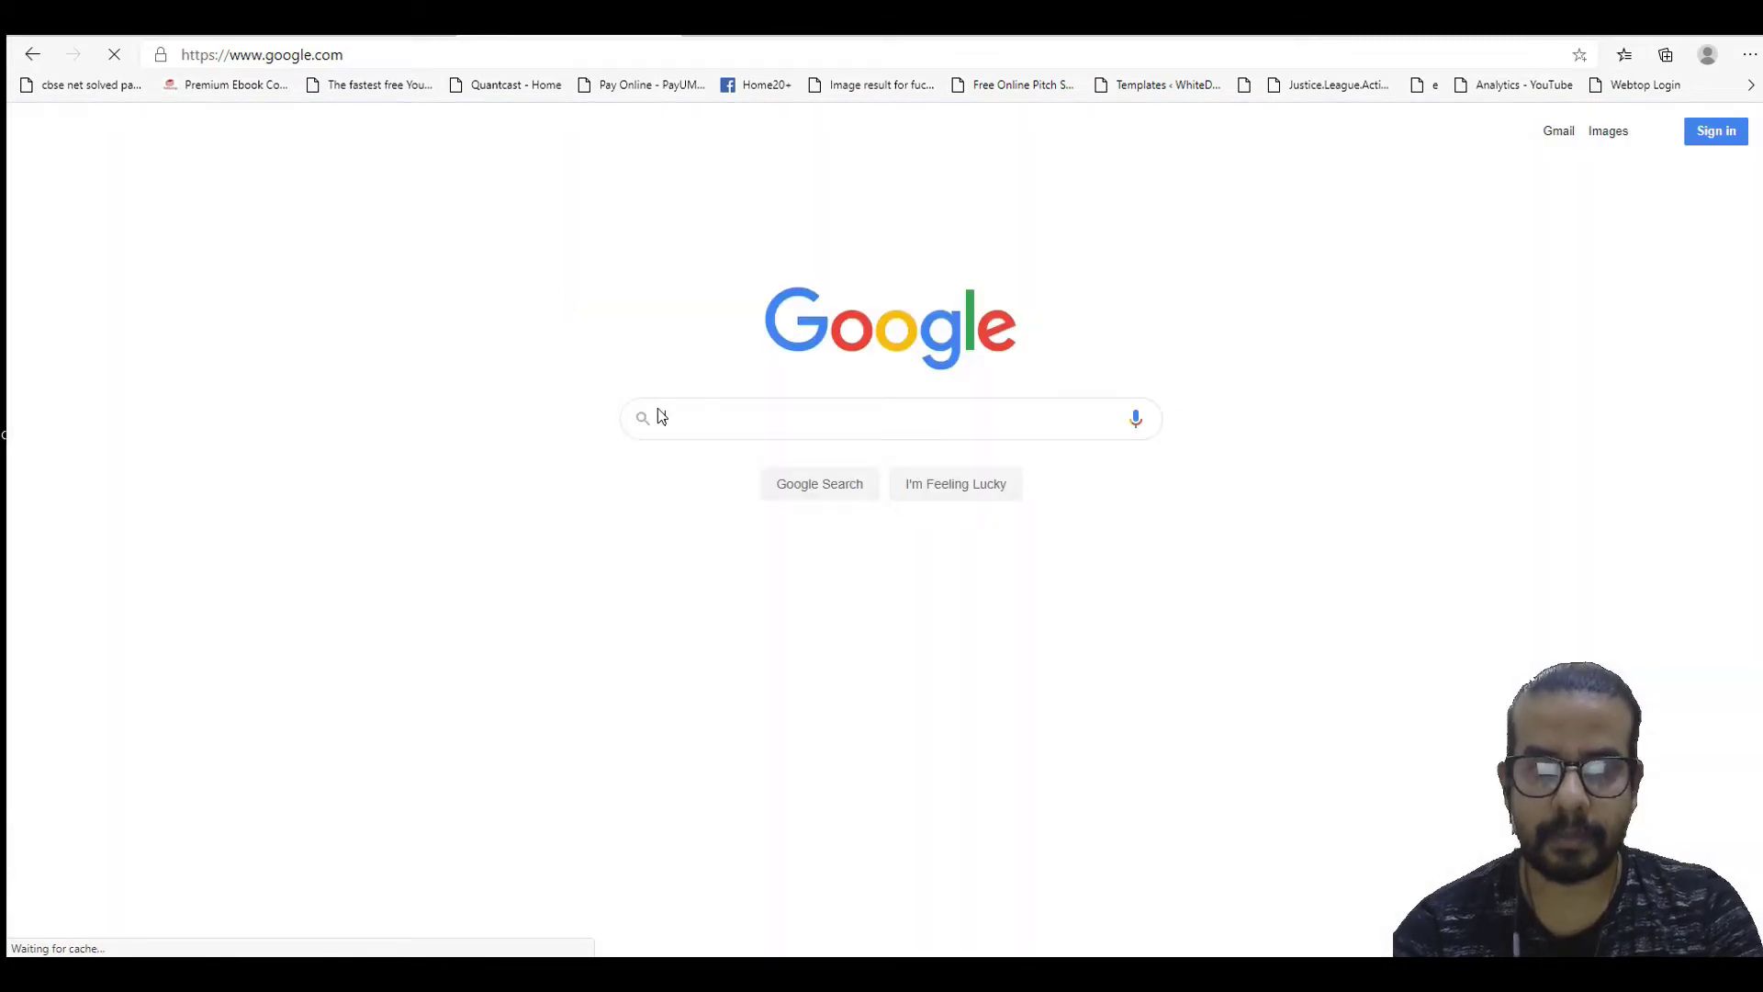
type("xml sitemap")
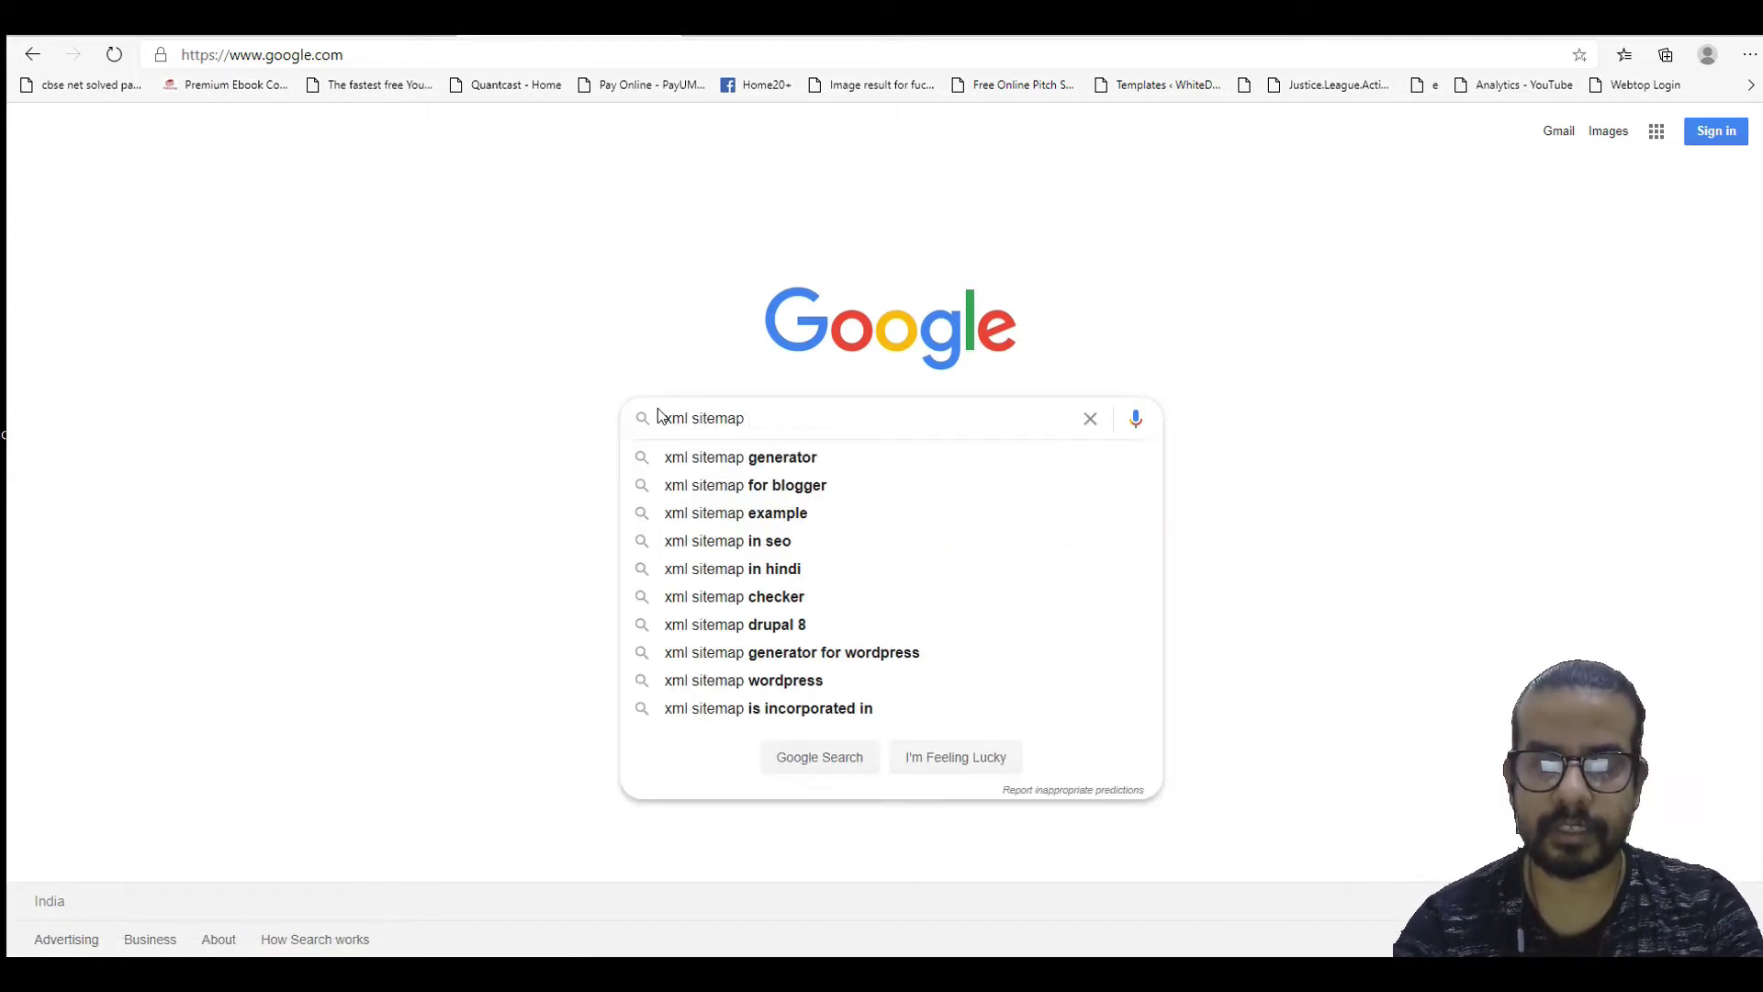
key("Down")
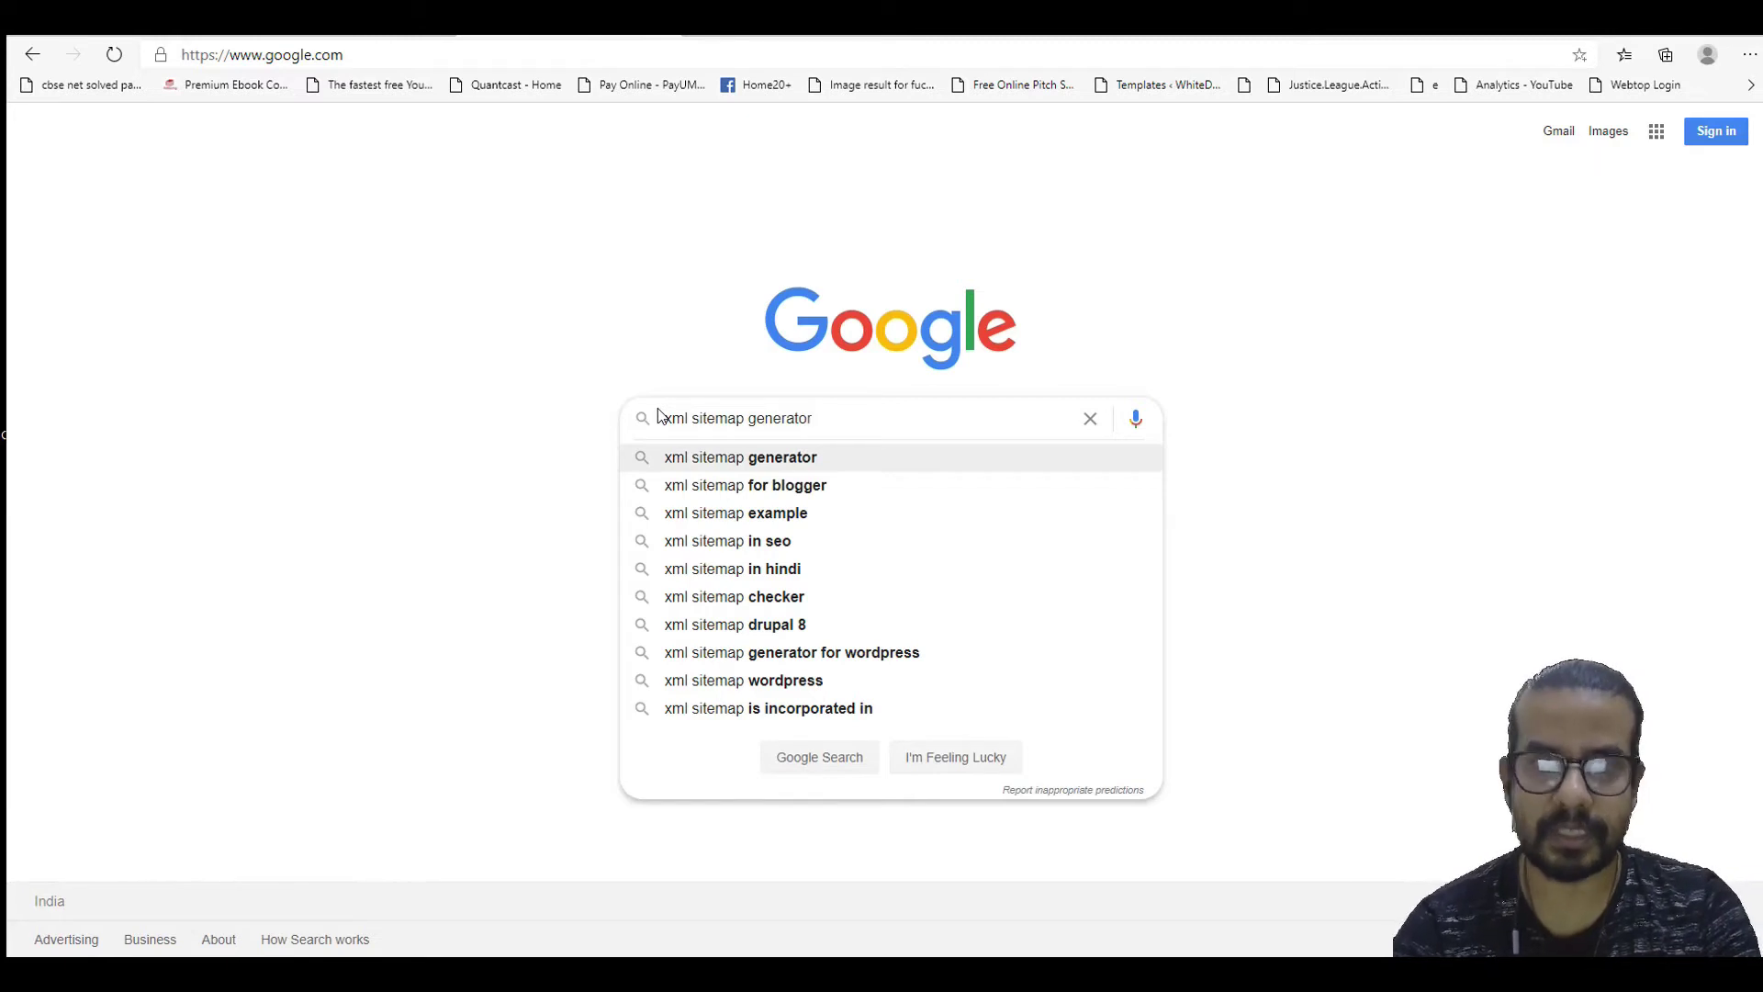
key("Return")
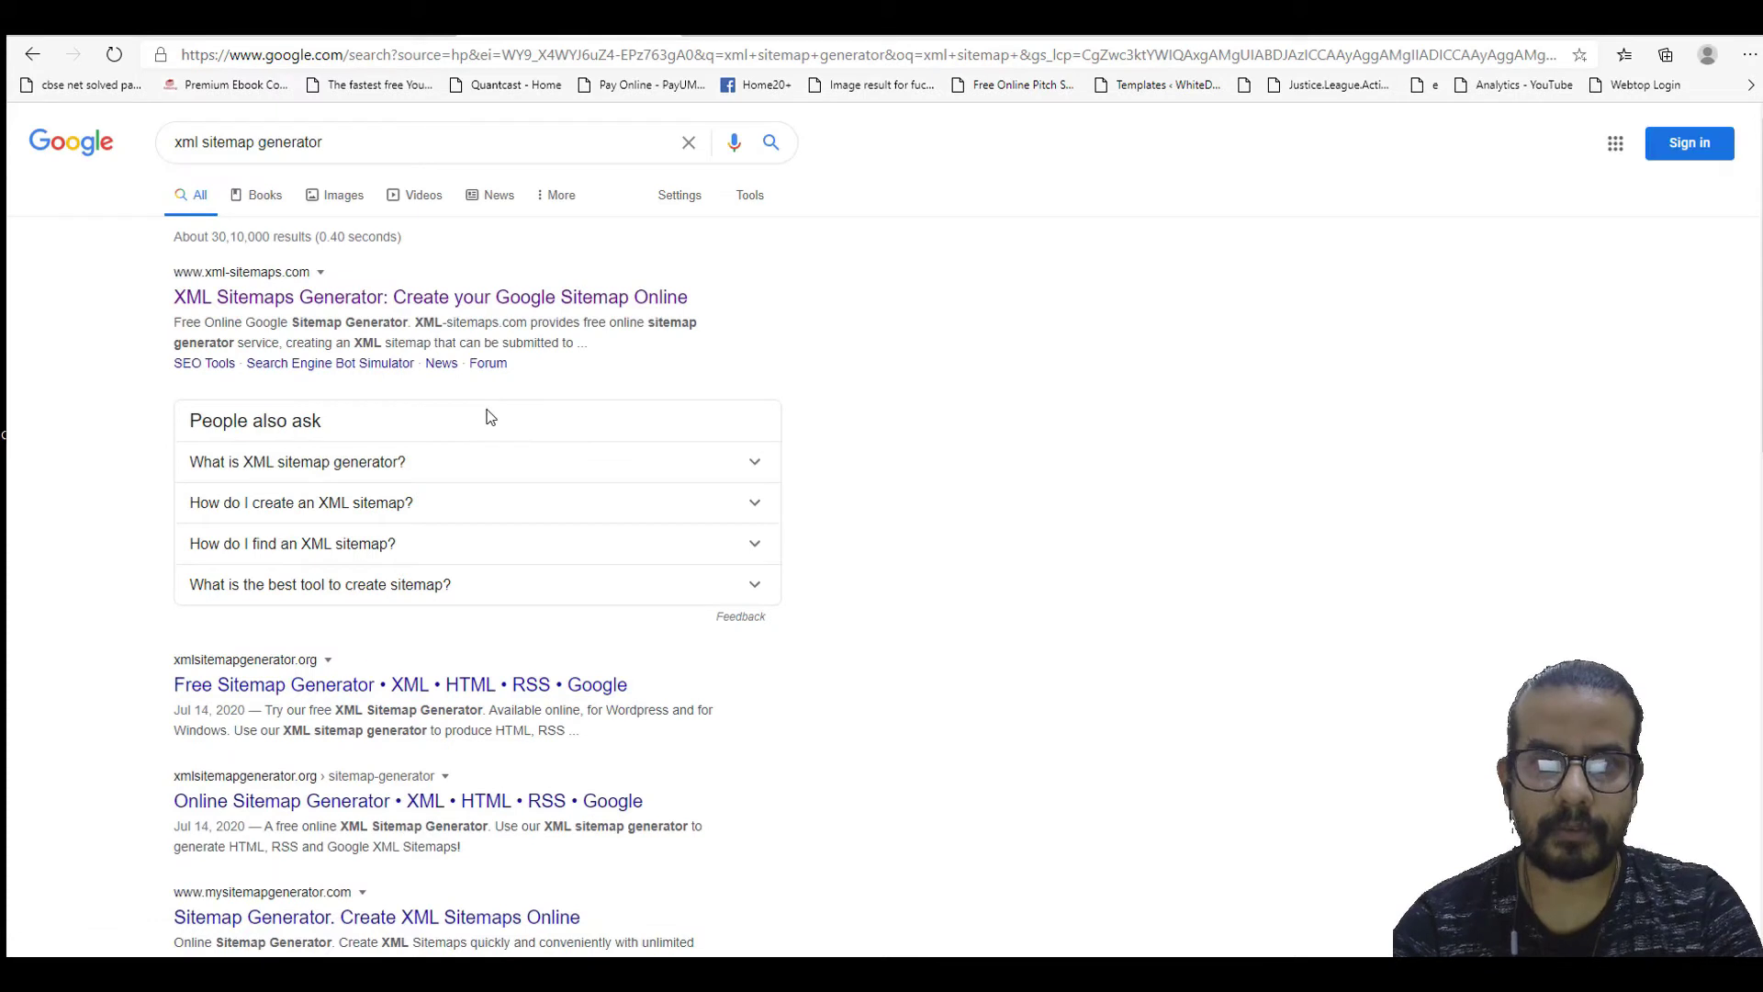
Step: Open the XML-Sitemaps.com generator from the search results and dismiss its sitemap explanation
left_click(263, 307)
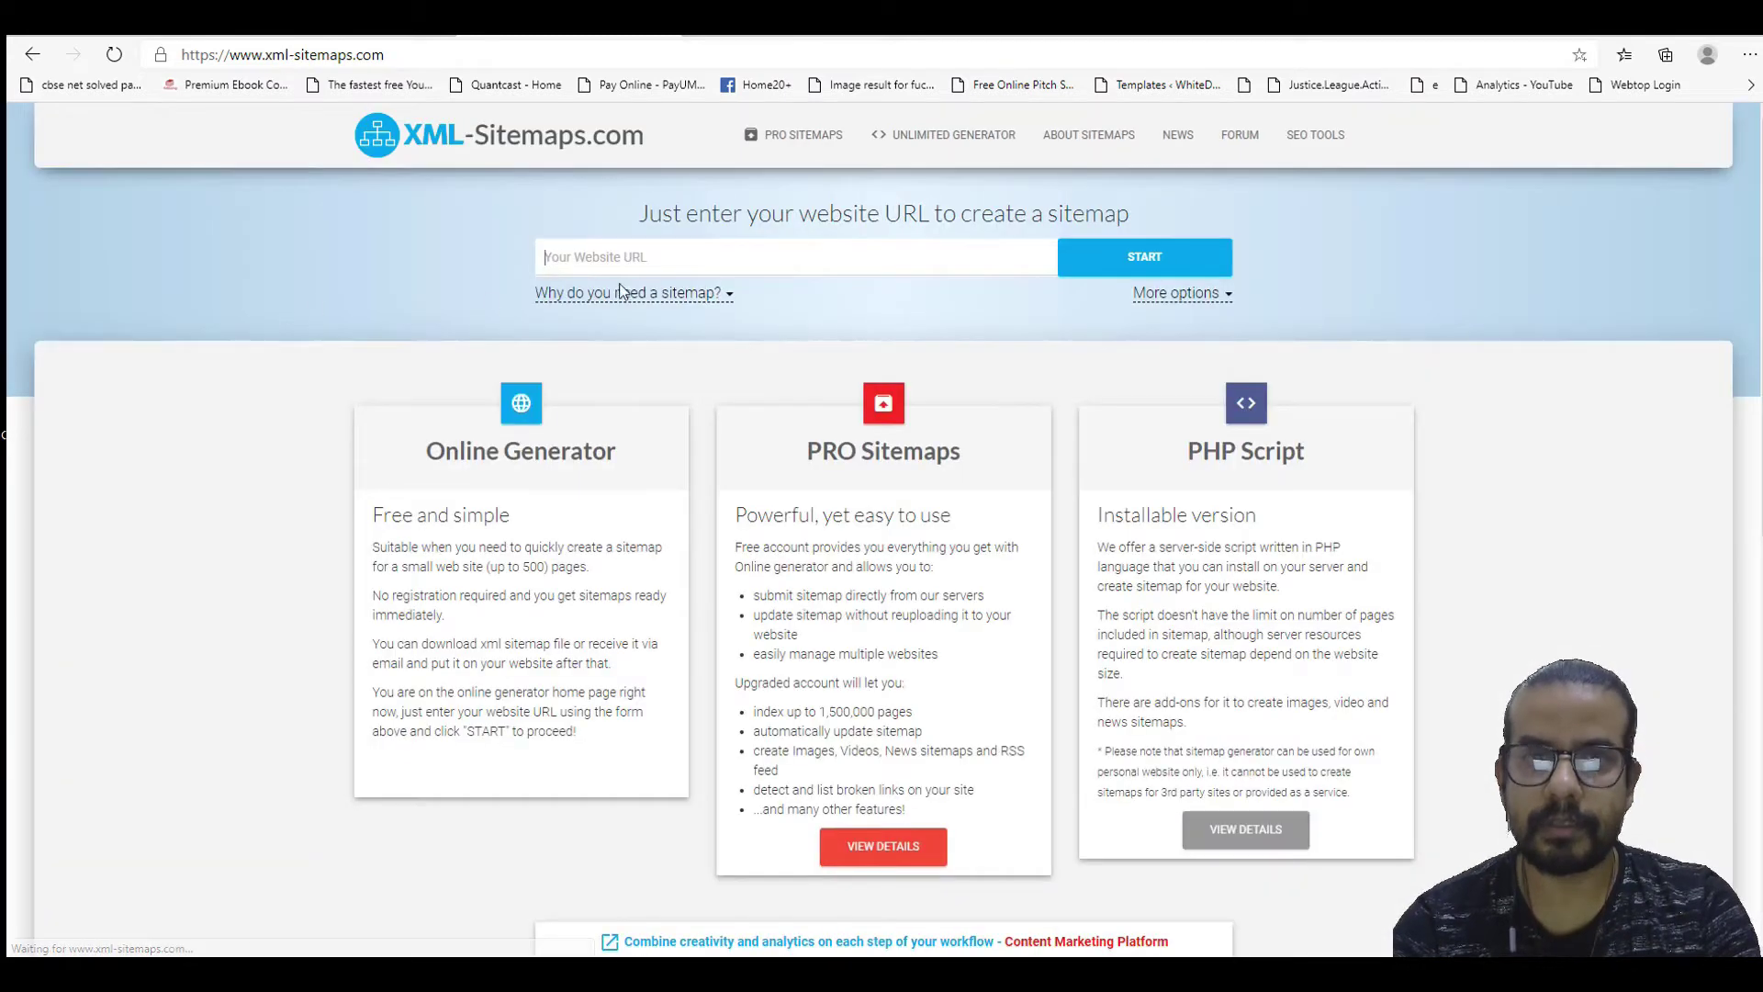
left_click(543, 259)
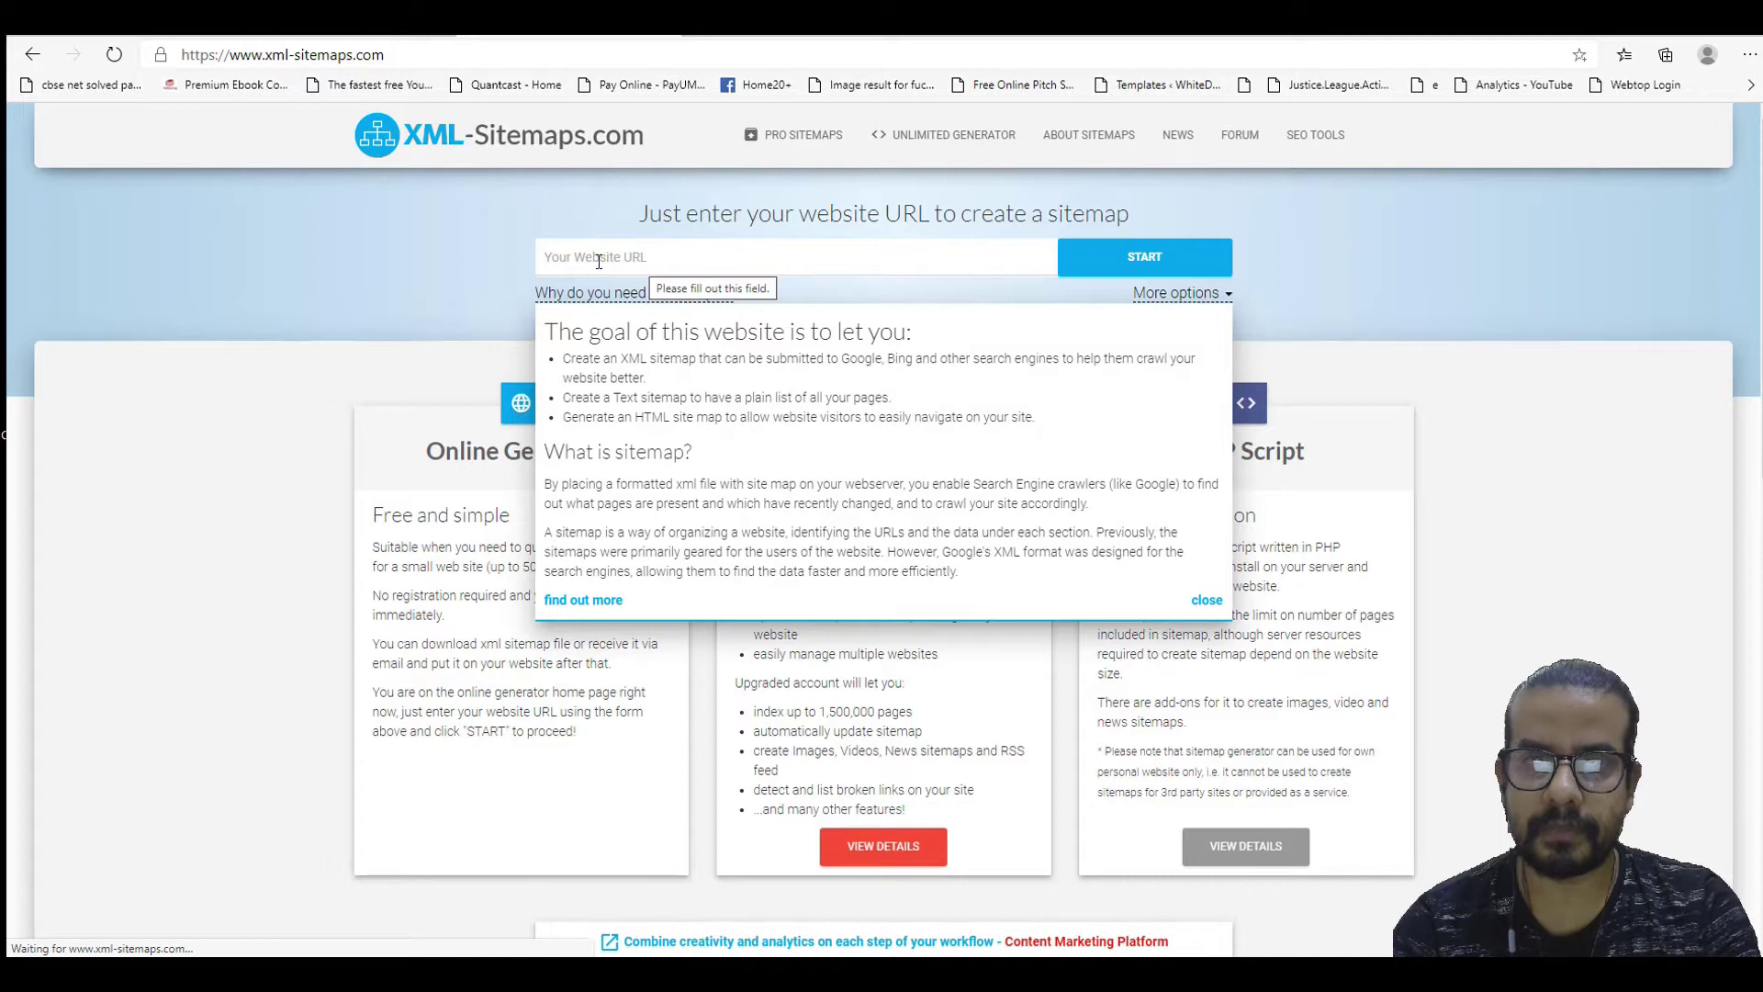
left_click(477, 268)
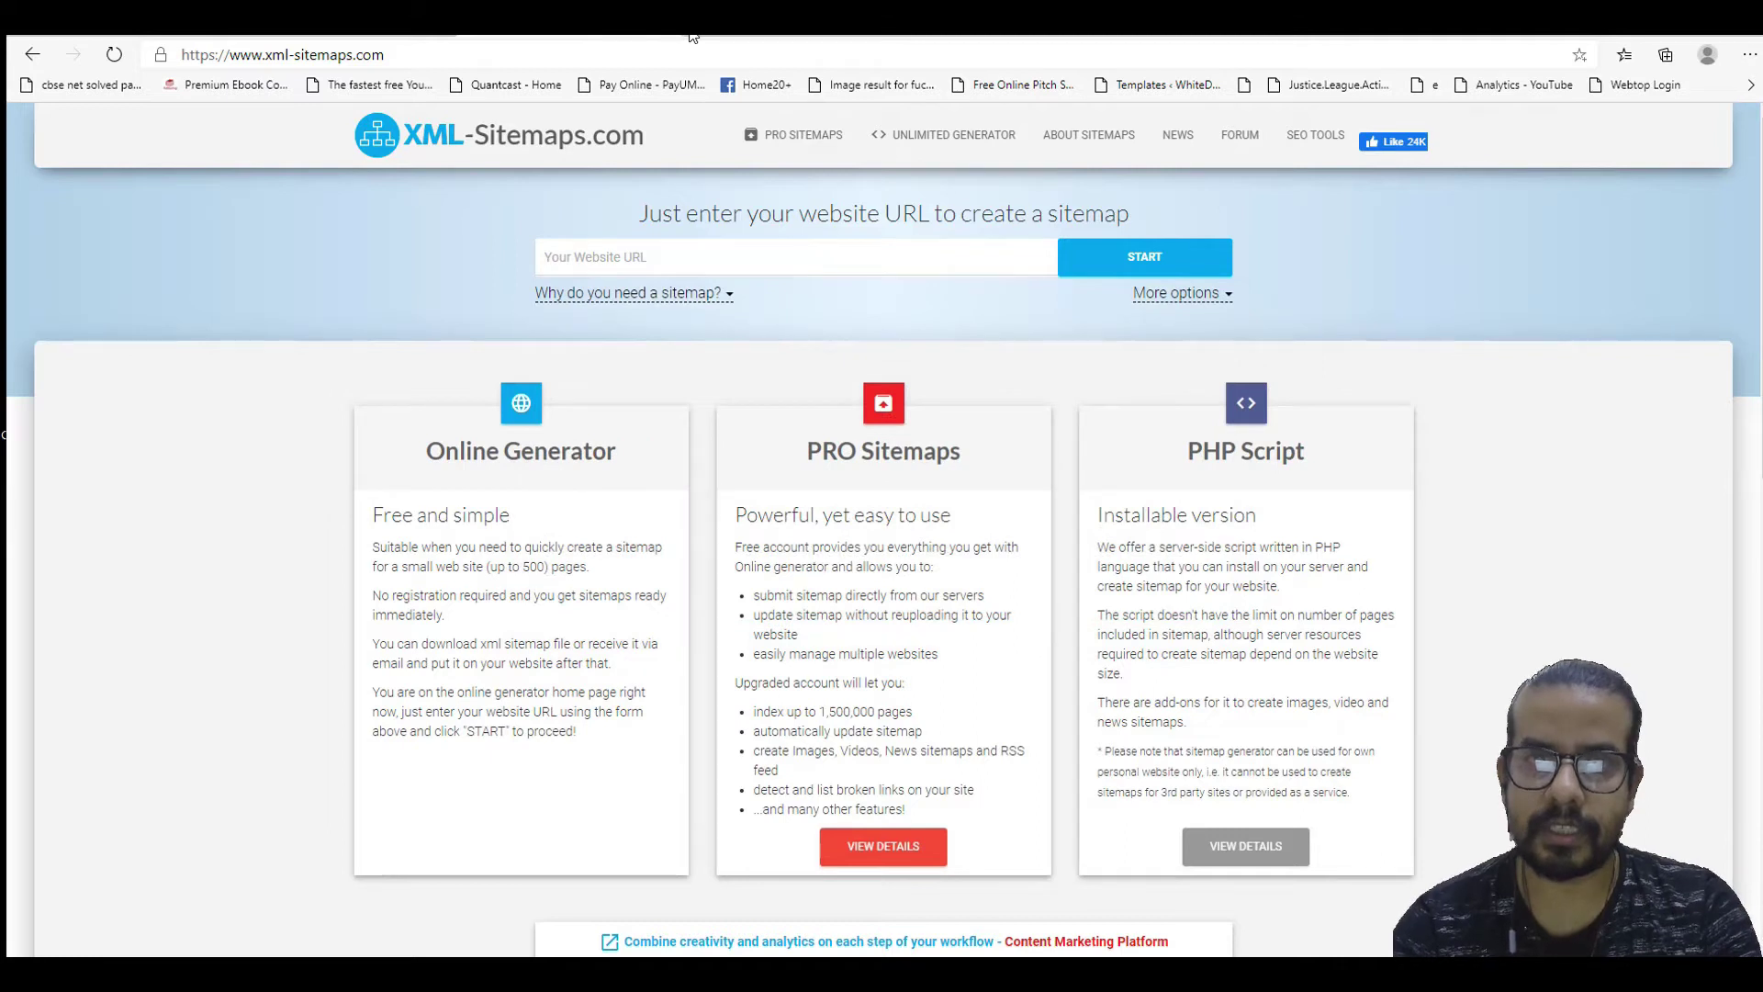
Step: Open digitallguru.com in a new browser tab and copy its full web address
left_click(693, 37)
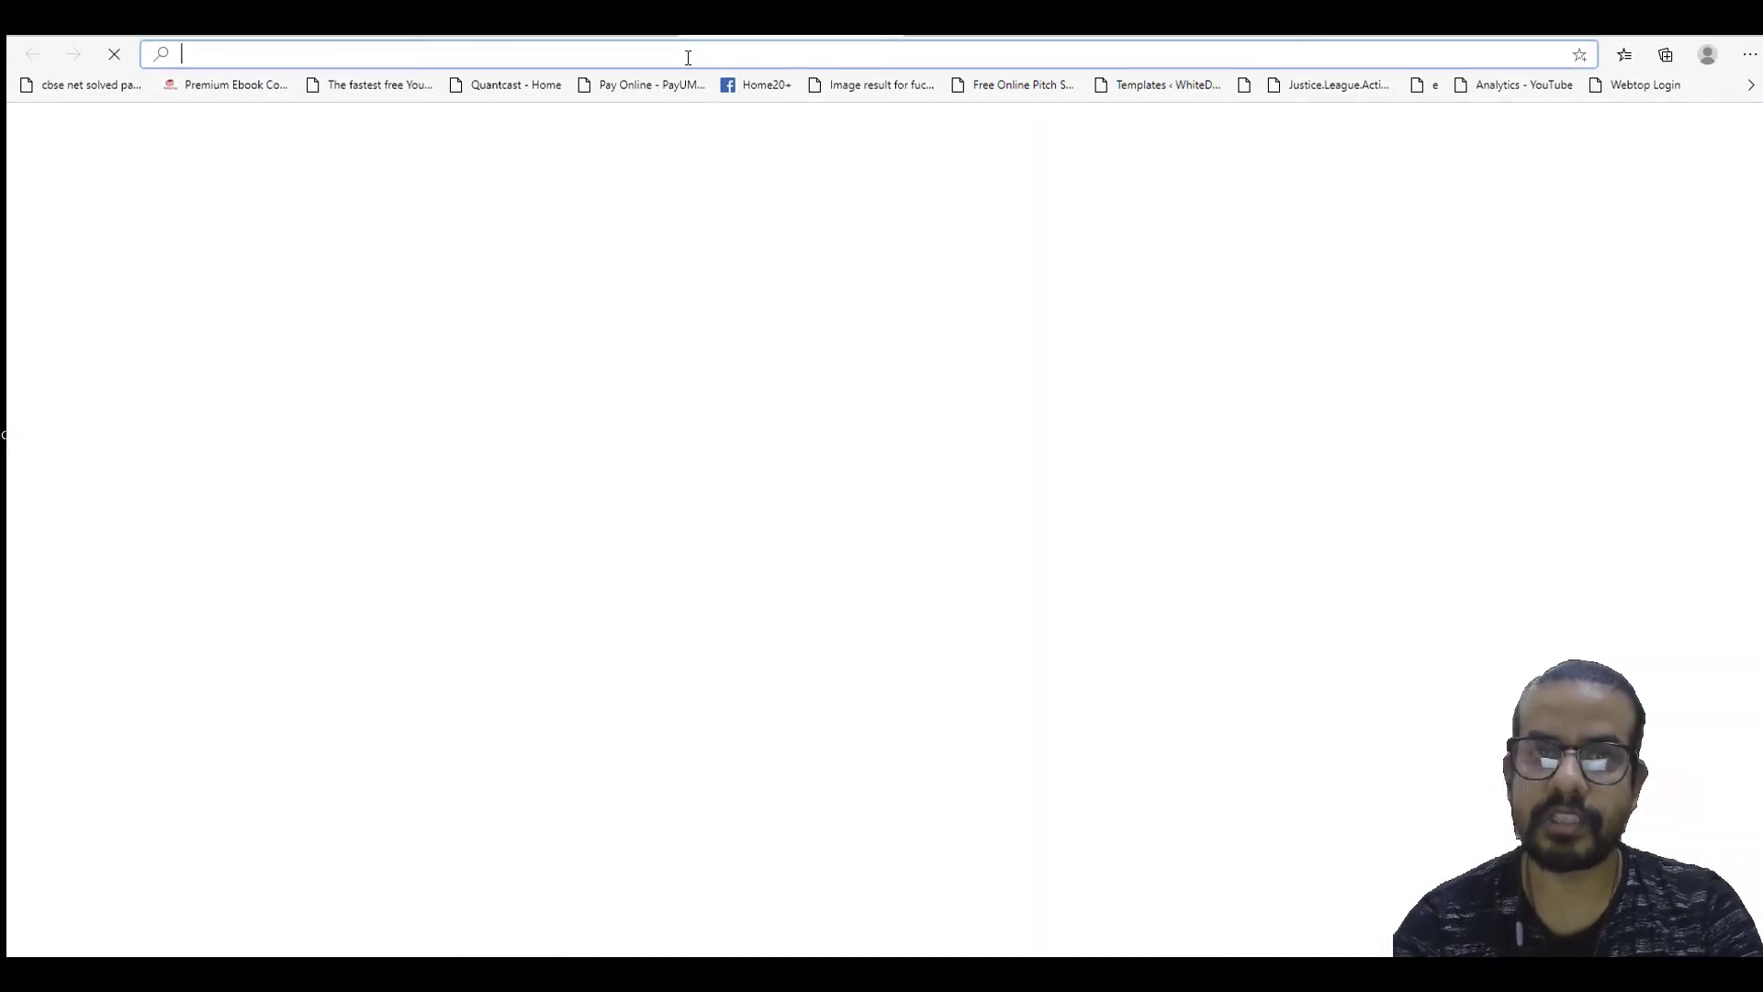
type("digitallguru.com")
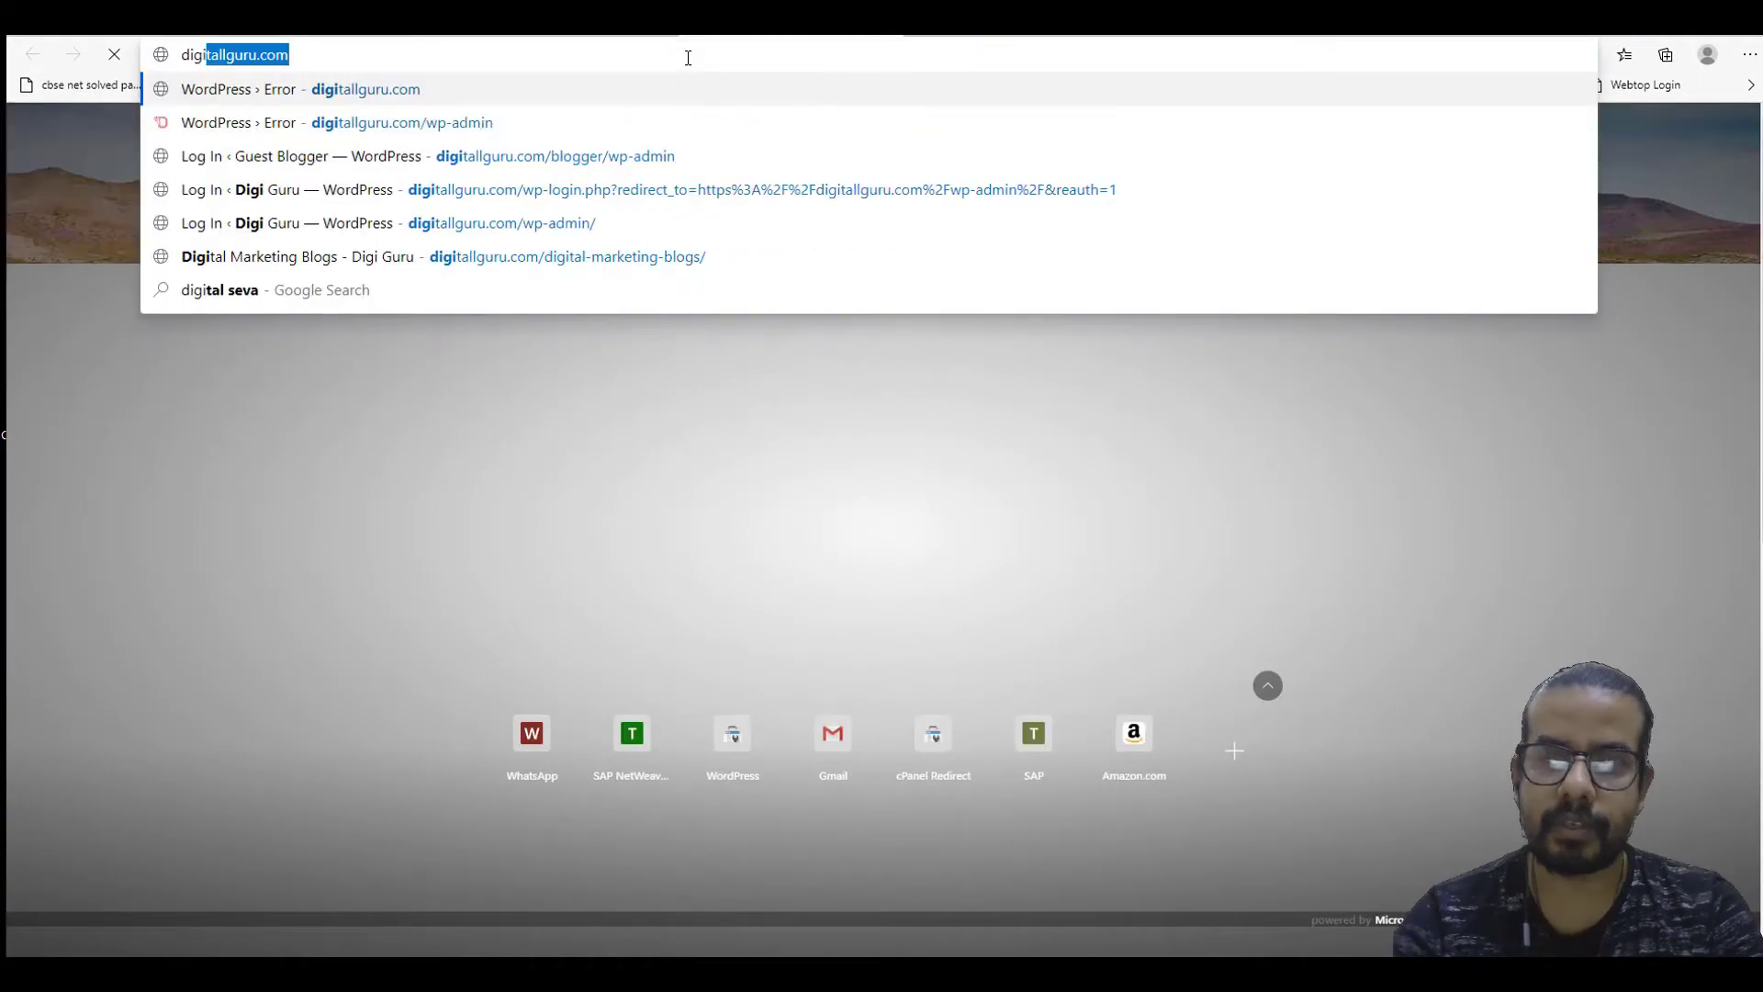
key("Right")
key("Return")
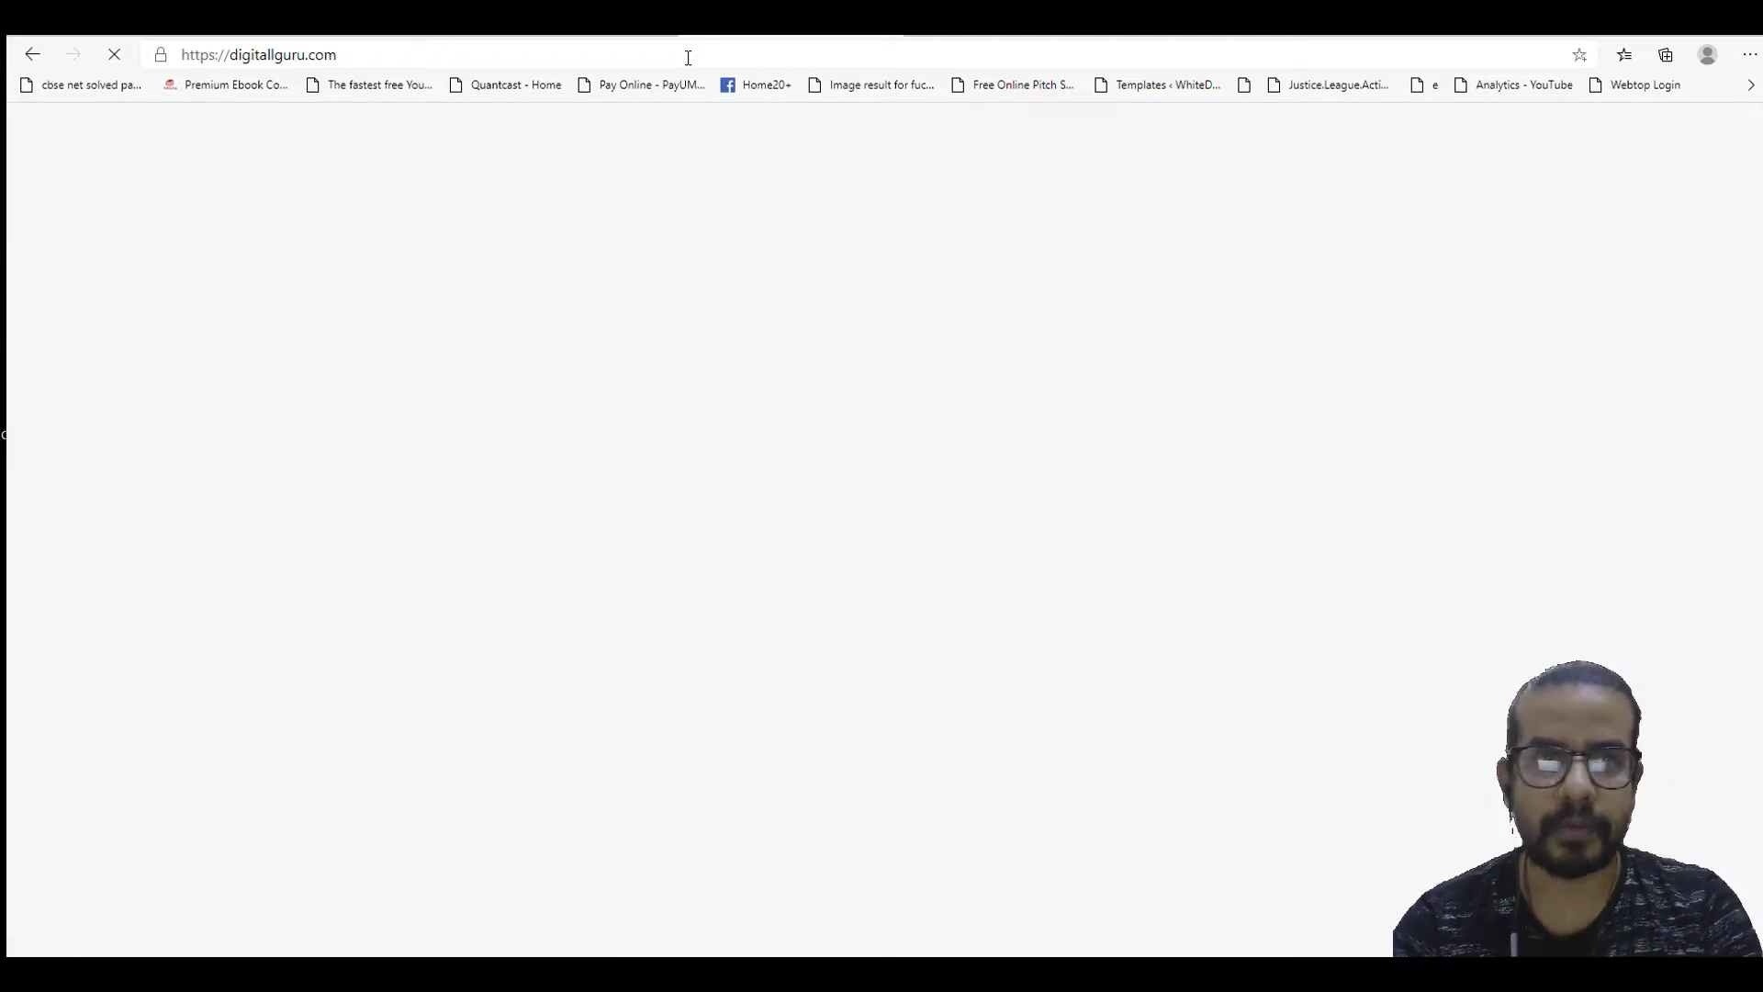
left_click(708, 57)
key("ctrl+c")
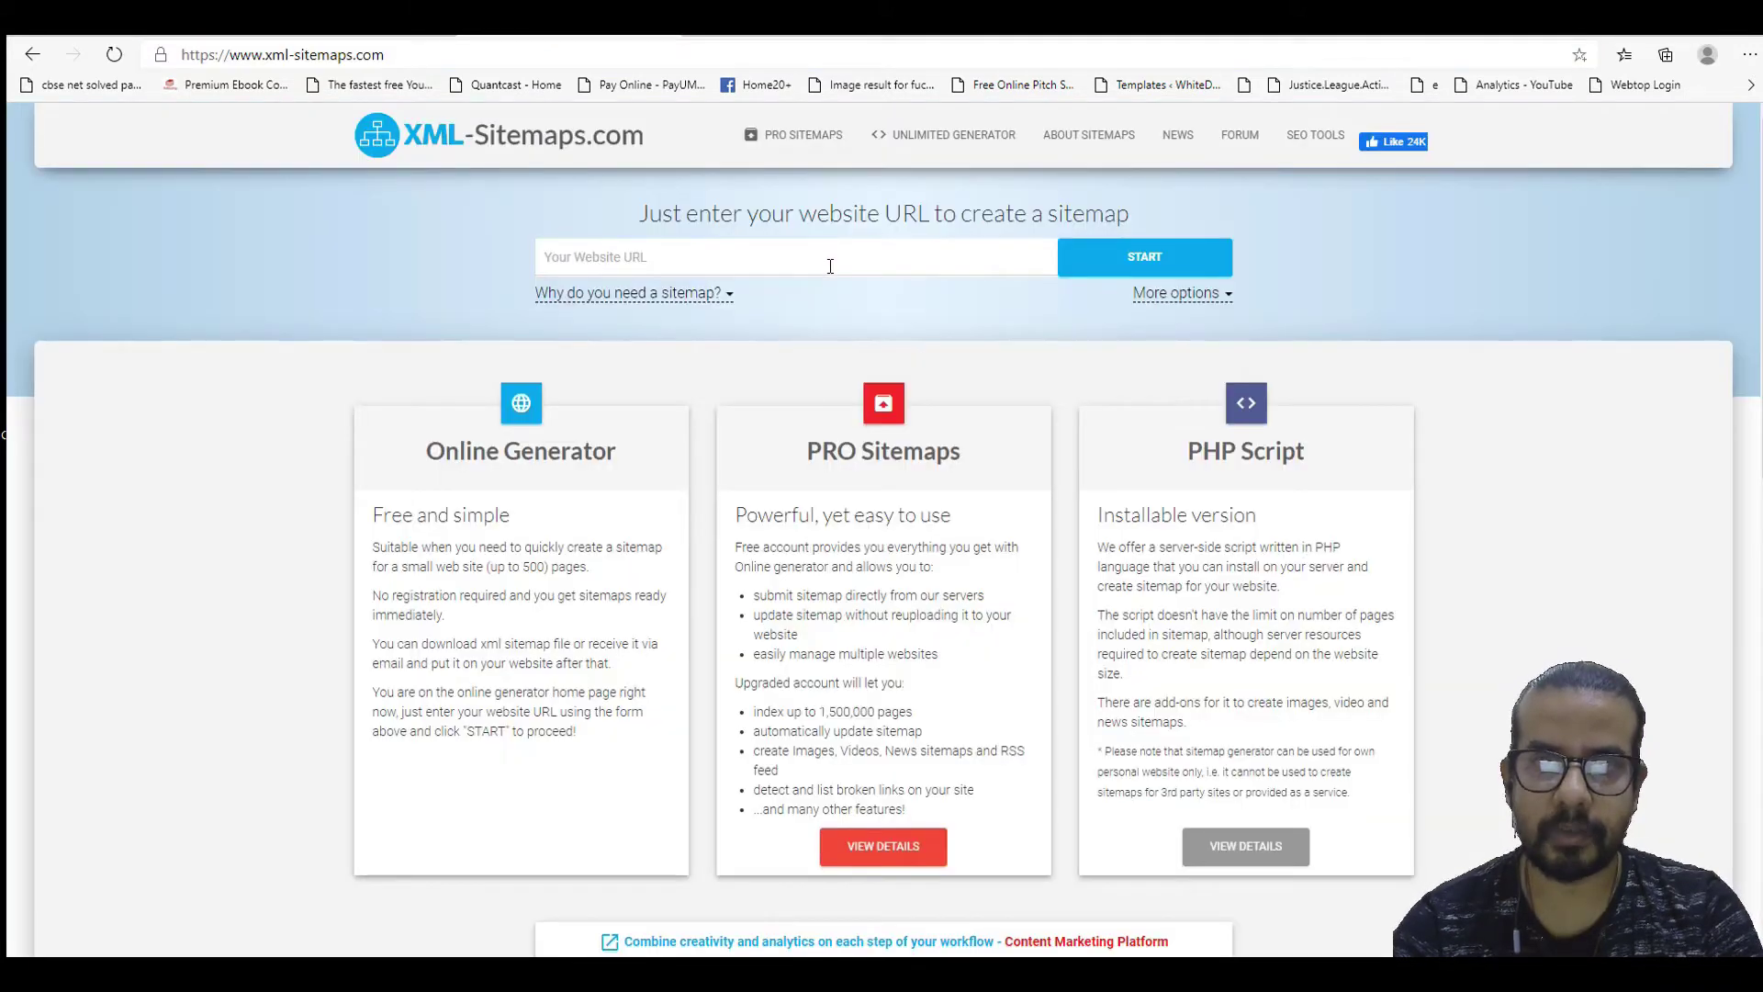
left_click(829, 265)
key("ctrl+v")
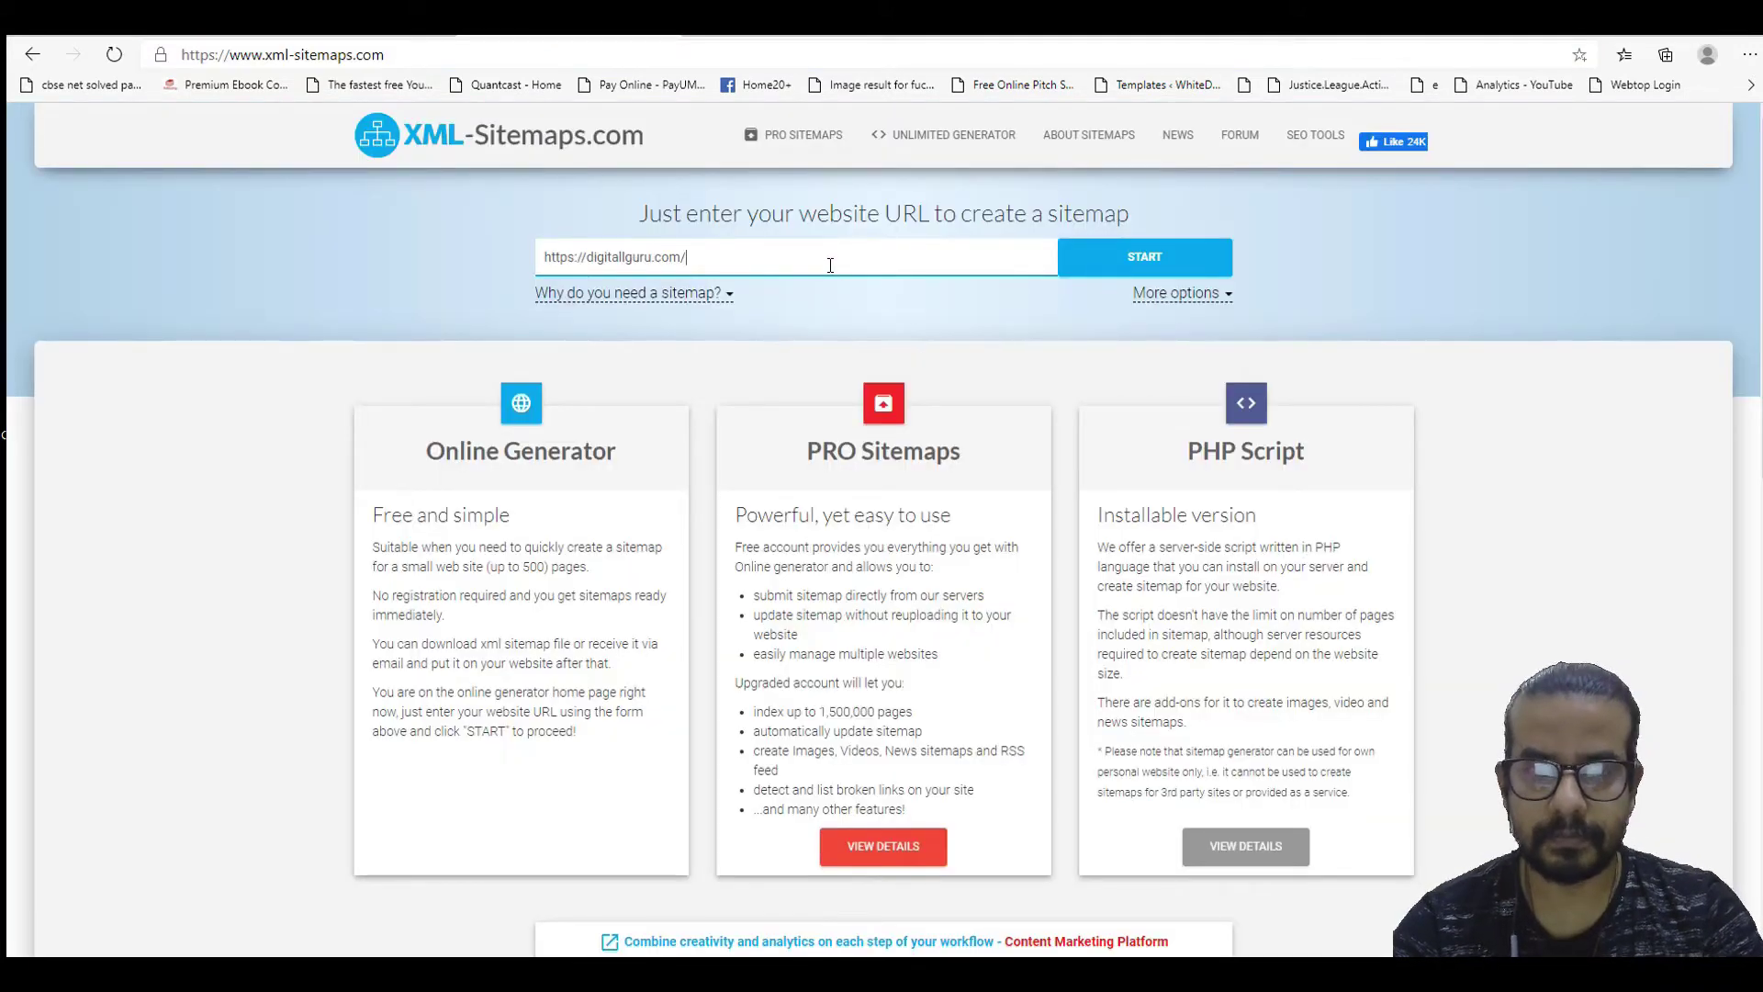
left_click(1168, 273)
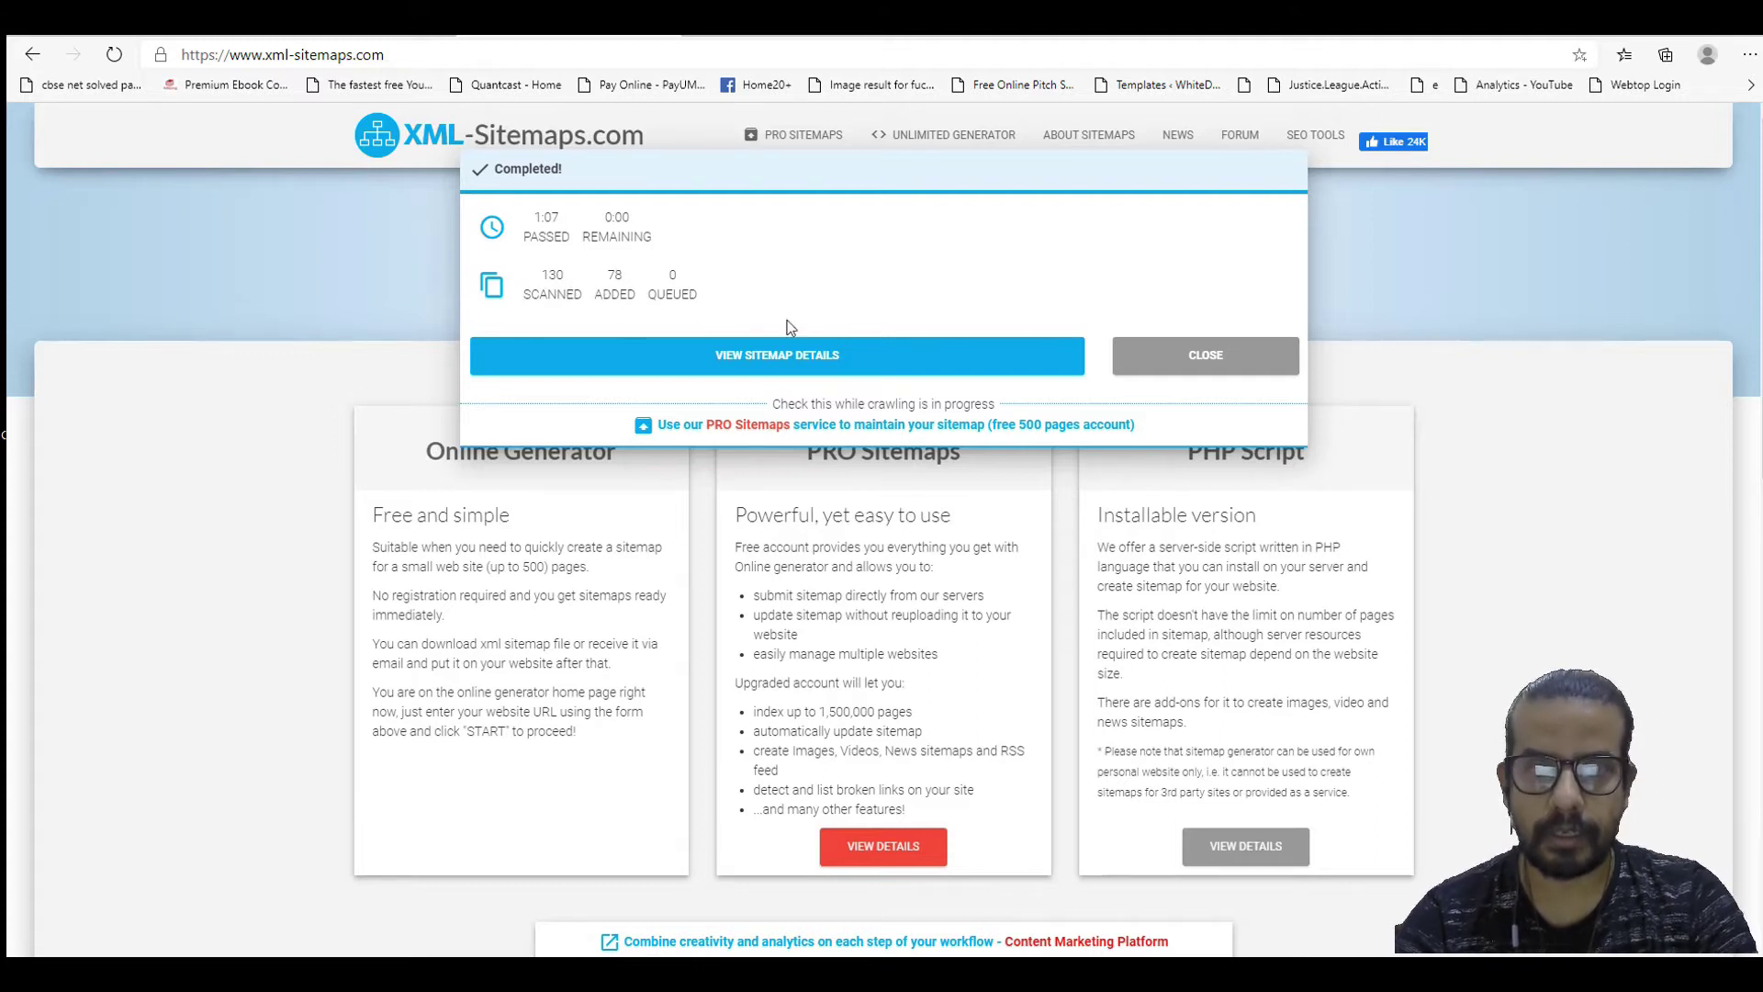
left_click(831, 361)
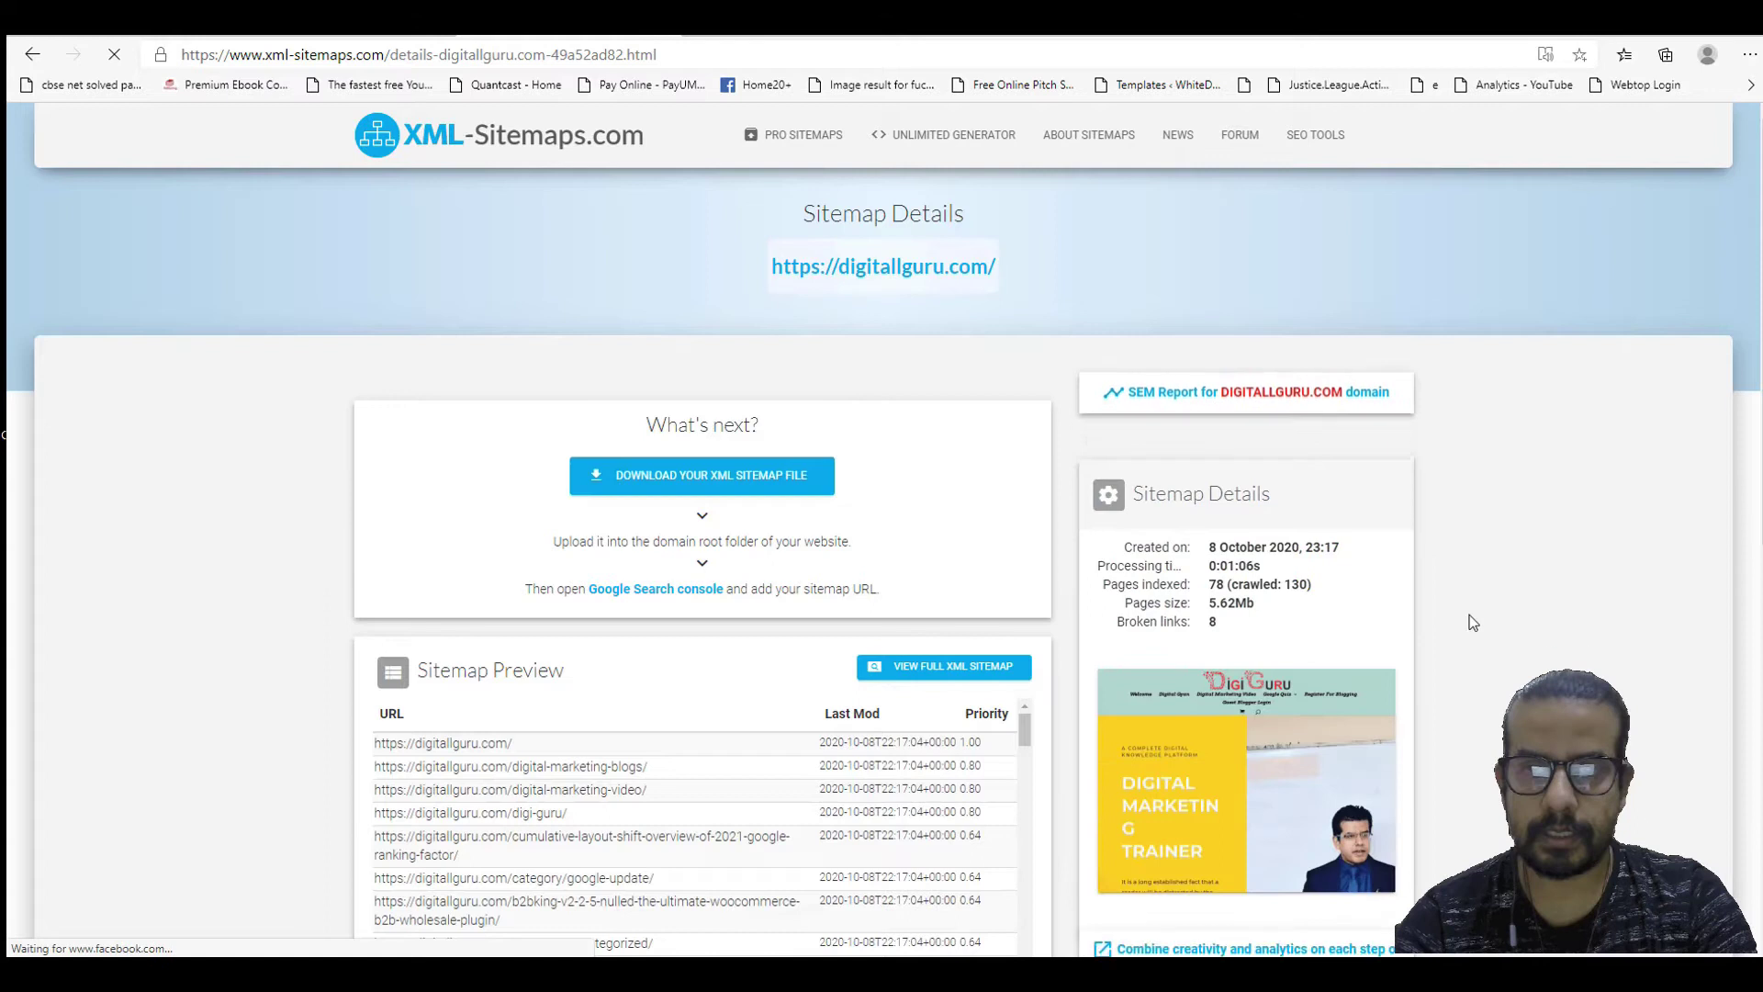
Step: Examine the sitemap details page, including the previewed URLs and the broken links section
scroll(1495, 653, "down", 1)
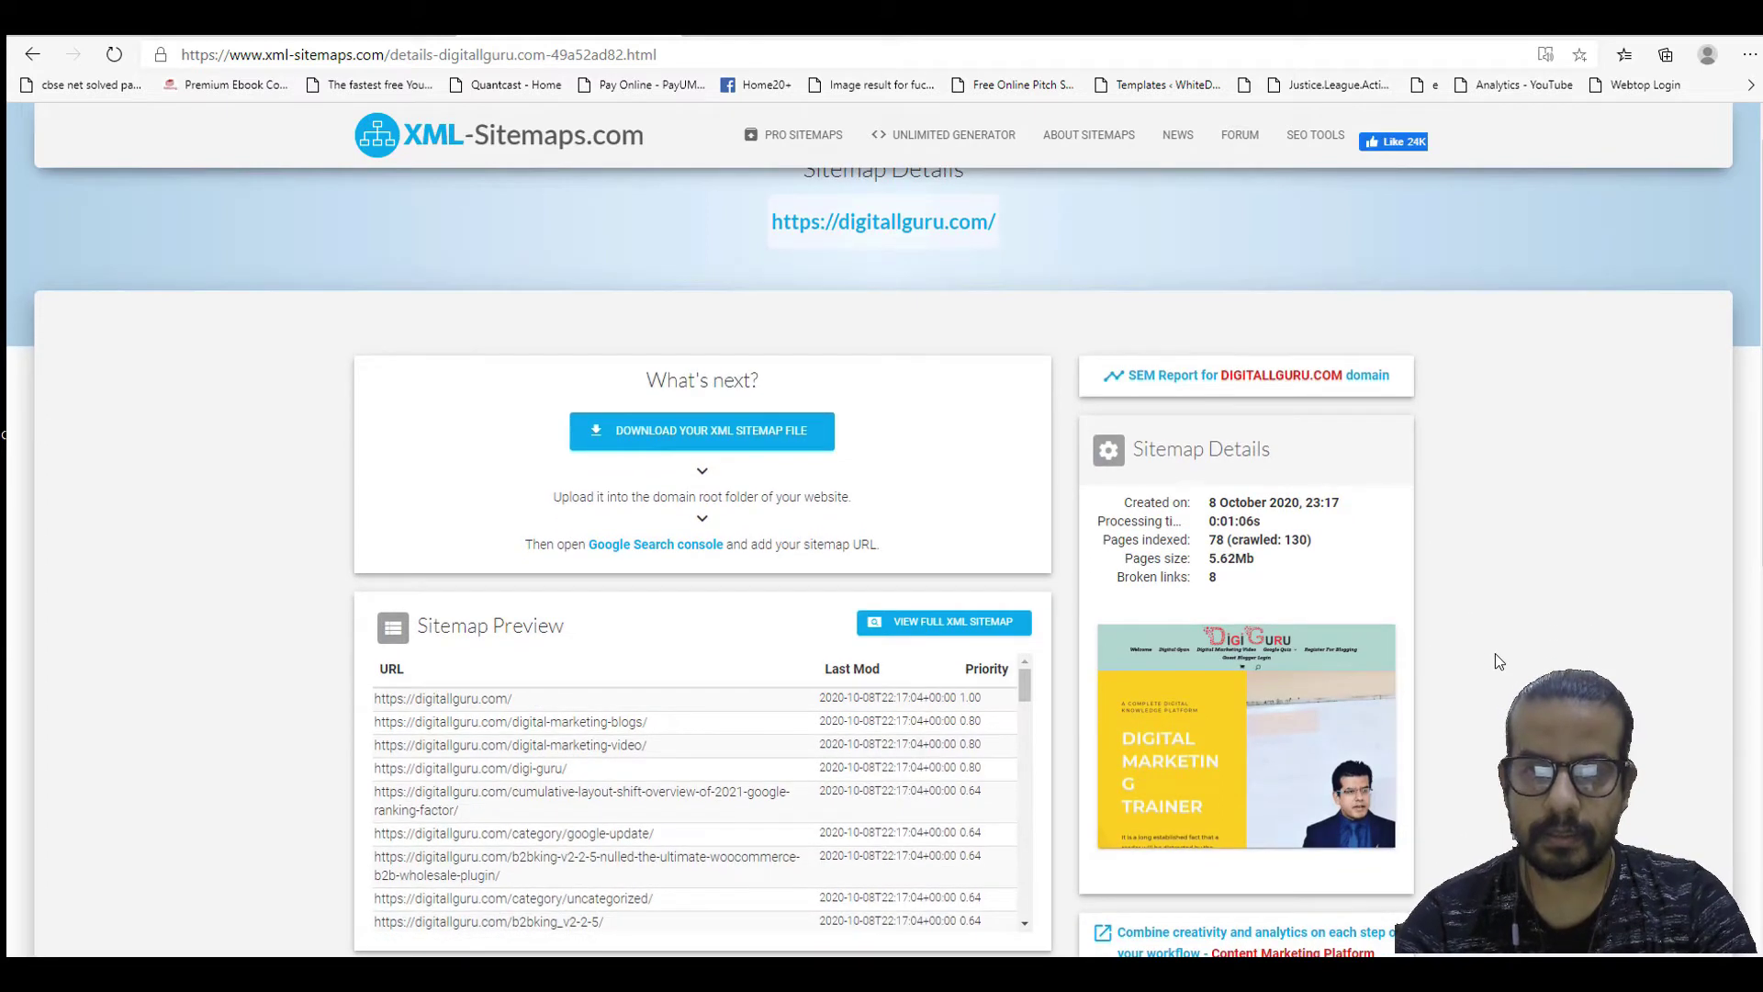
scroll(1494, 653, "down", 1)
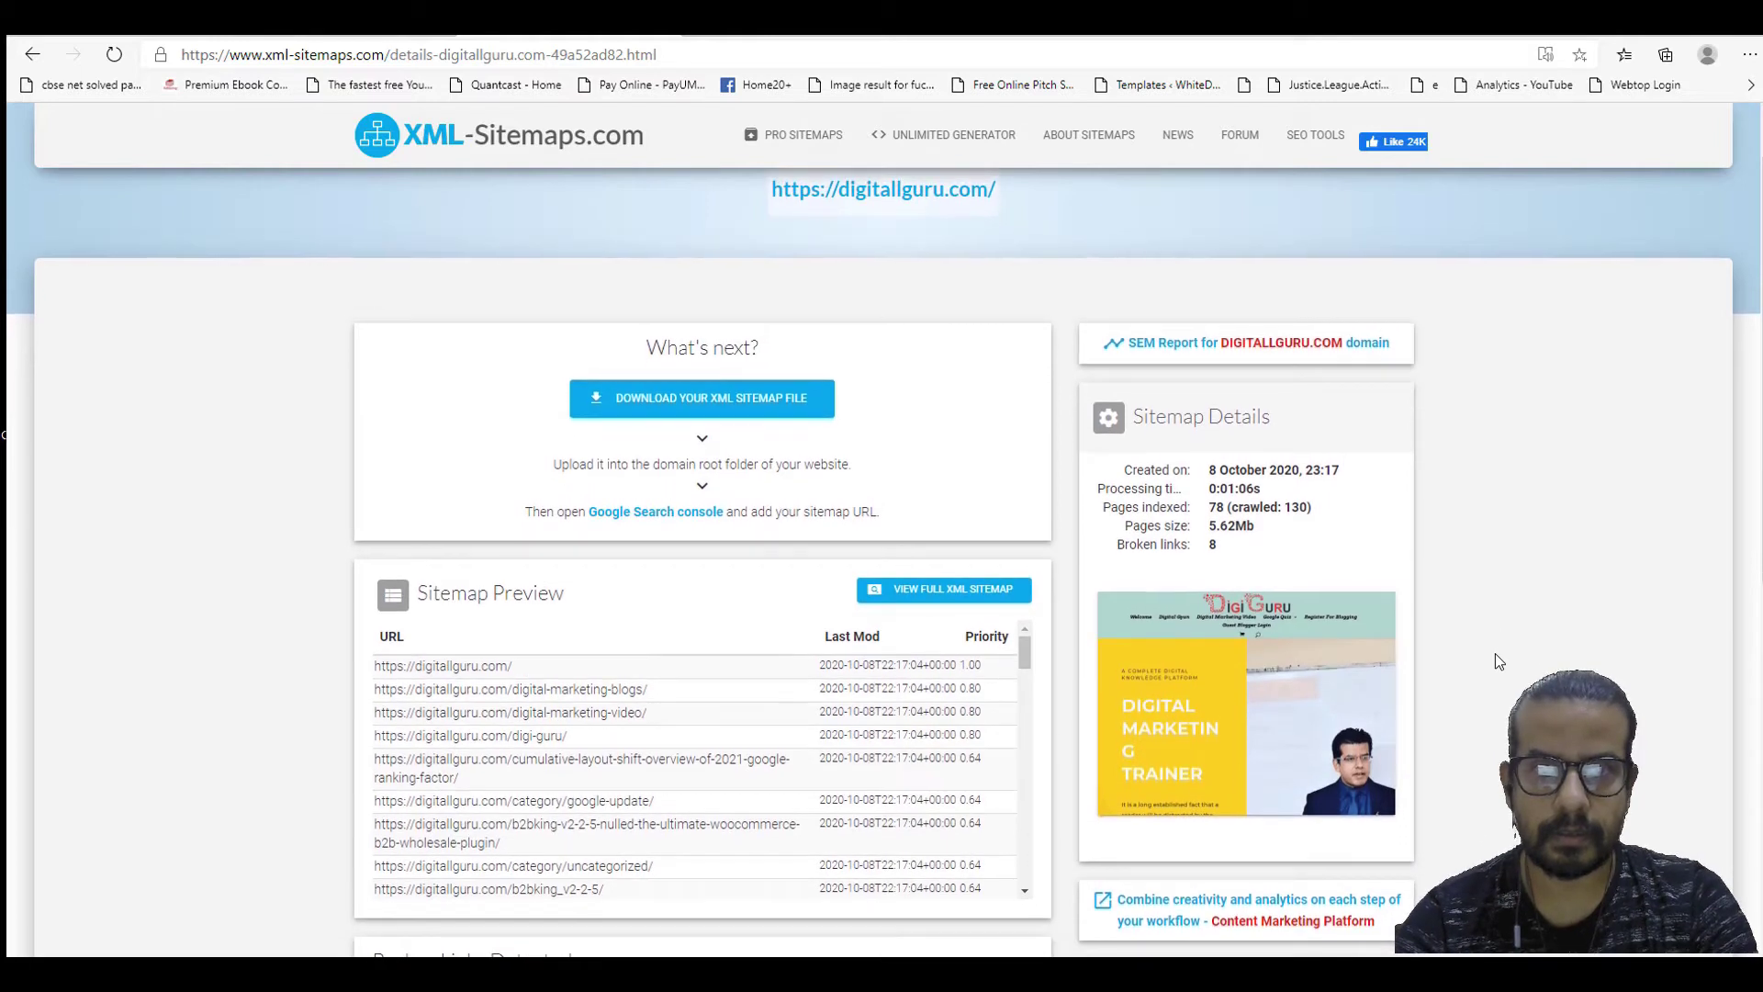
scroll(1495, 653, "down", 1)
scroll(1494, 653, "down", 3)
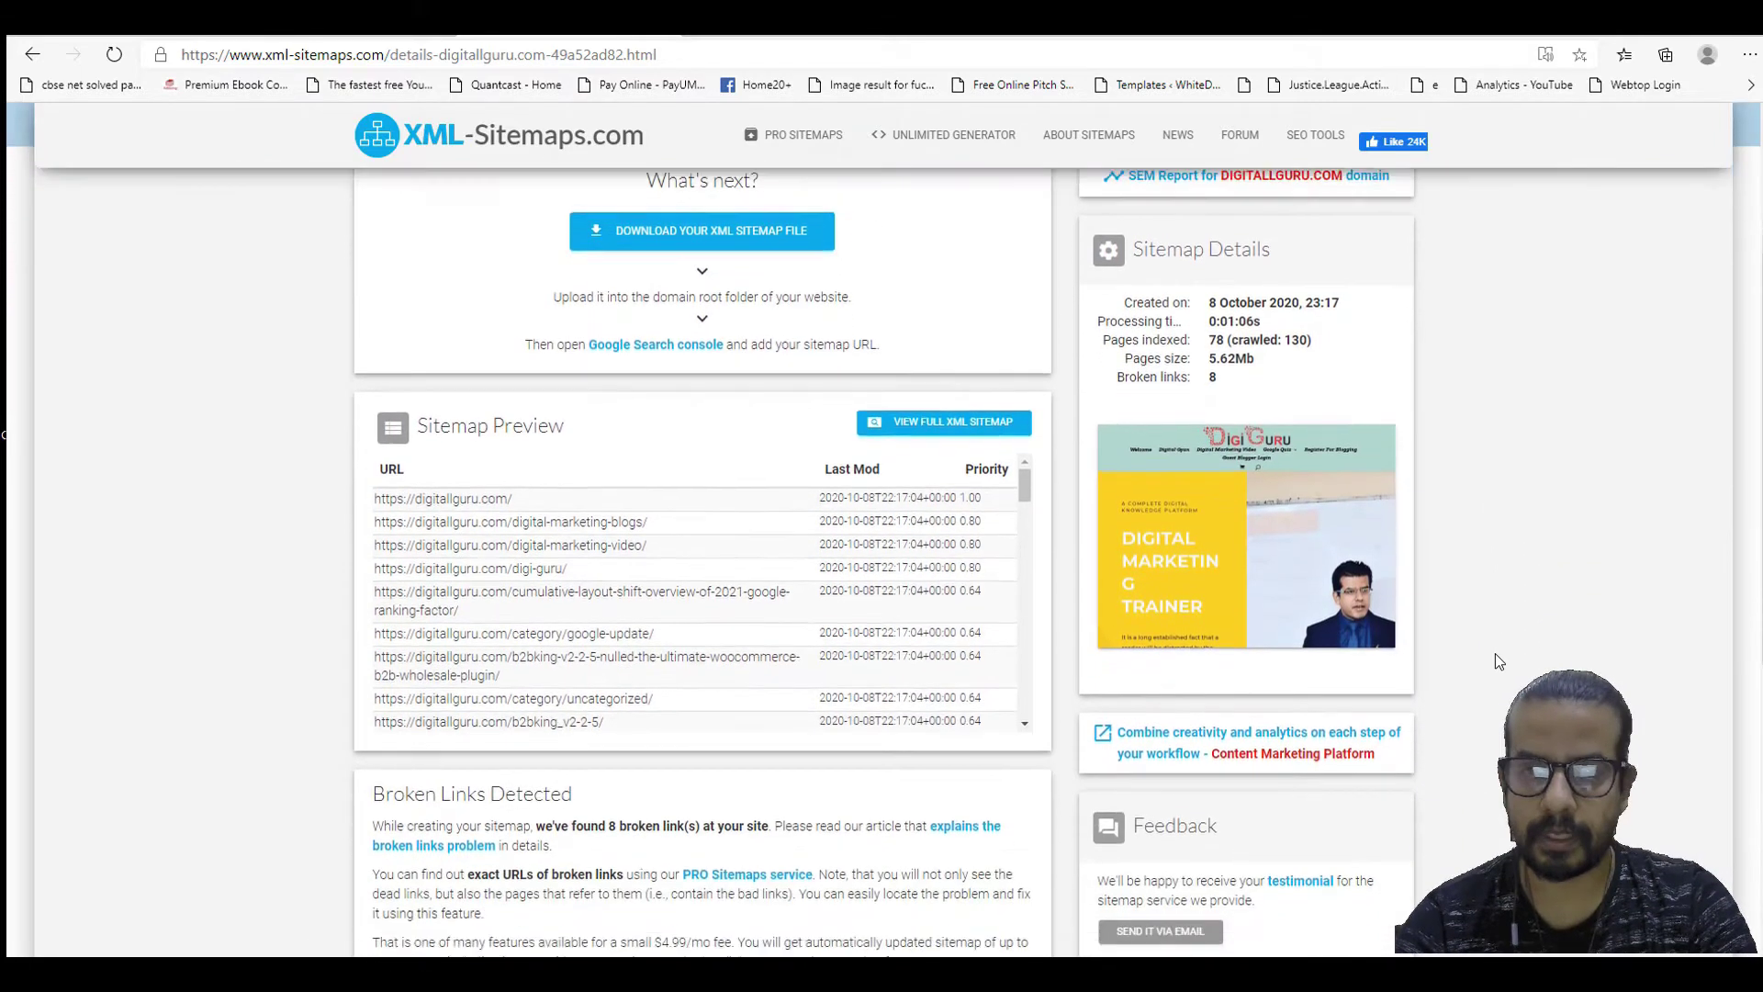
scroll(1494, 653, "down", 1)
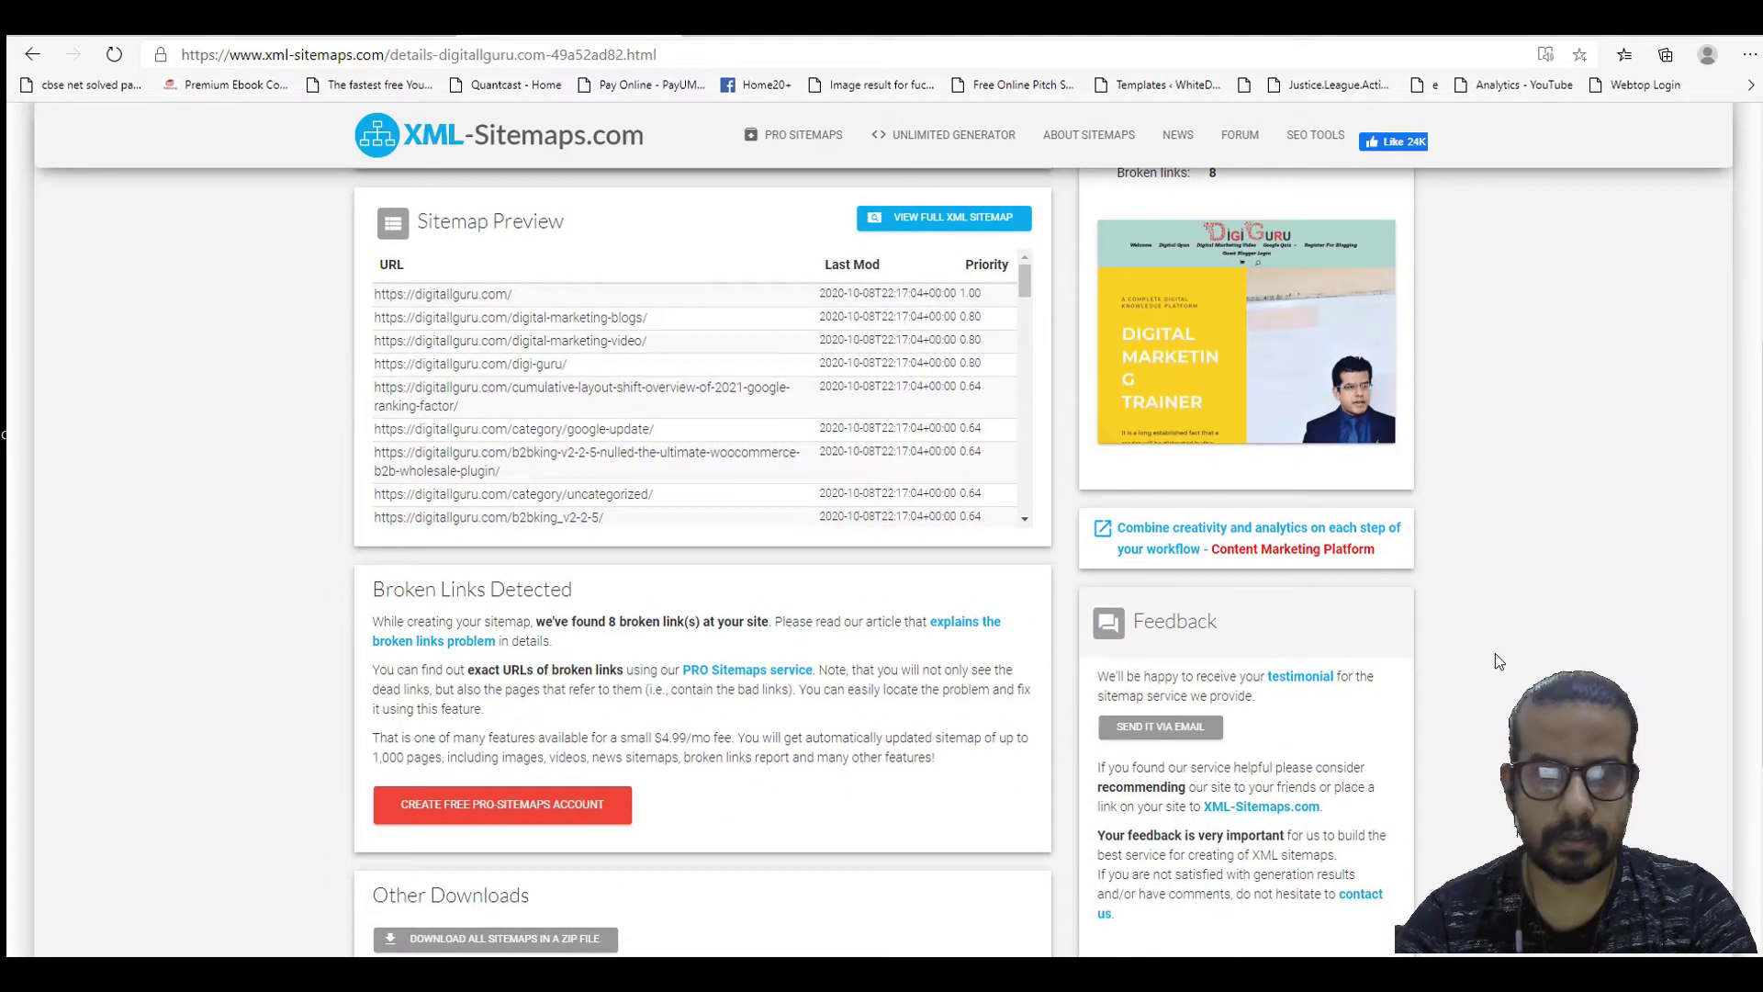
scroll(1495, 653, "up", 2)
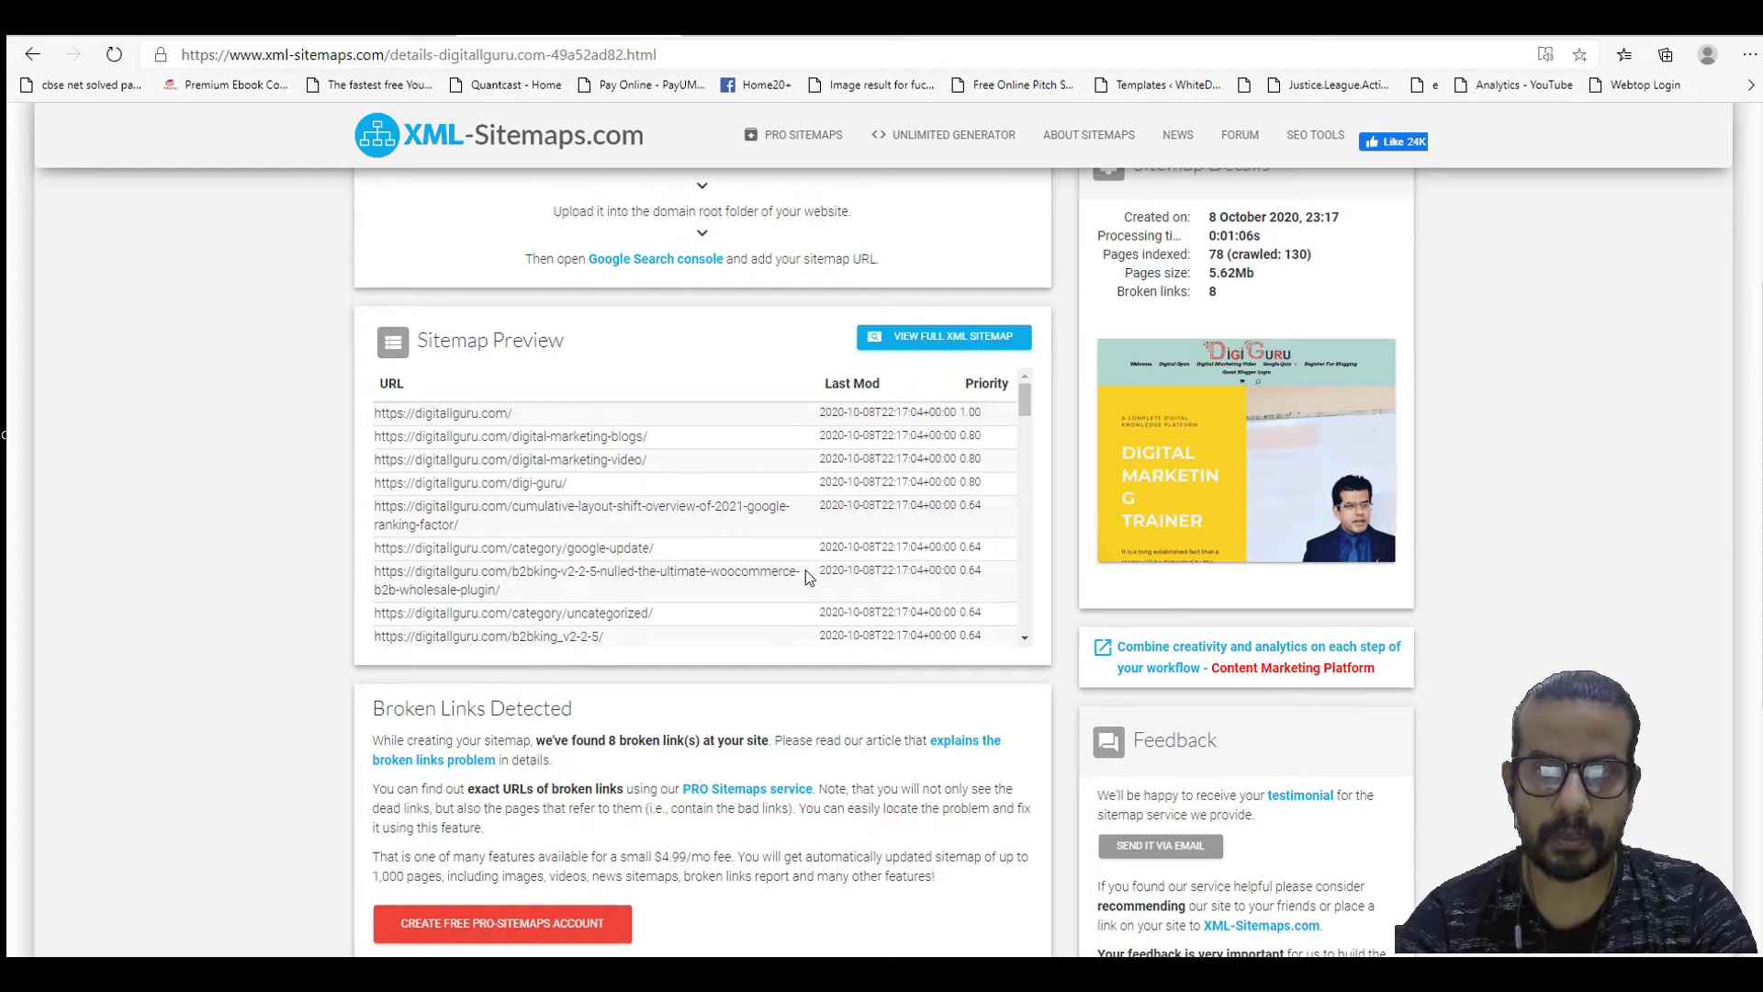
scroll(806, 571, "up", 1)
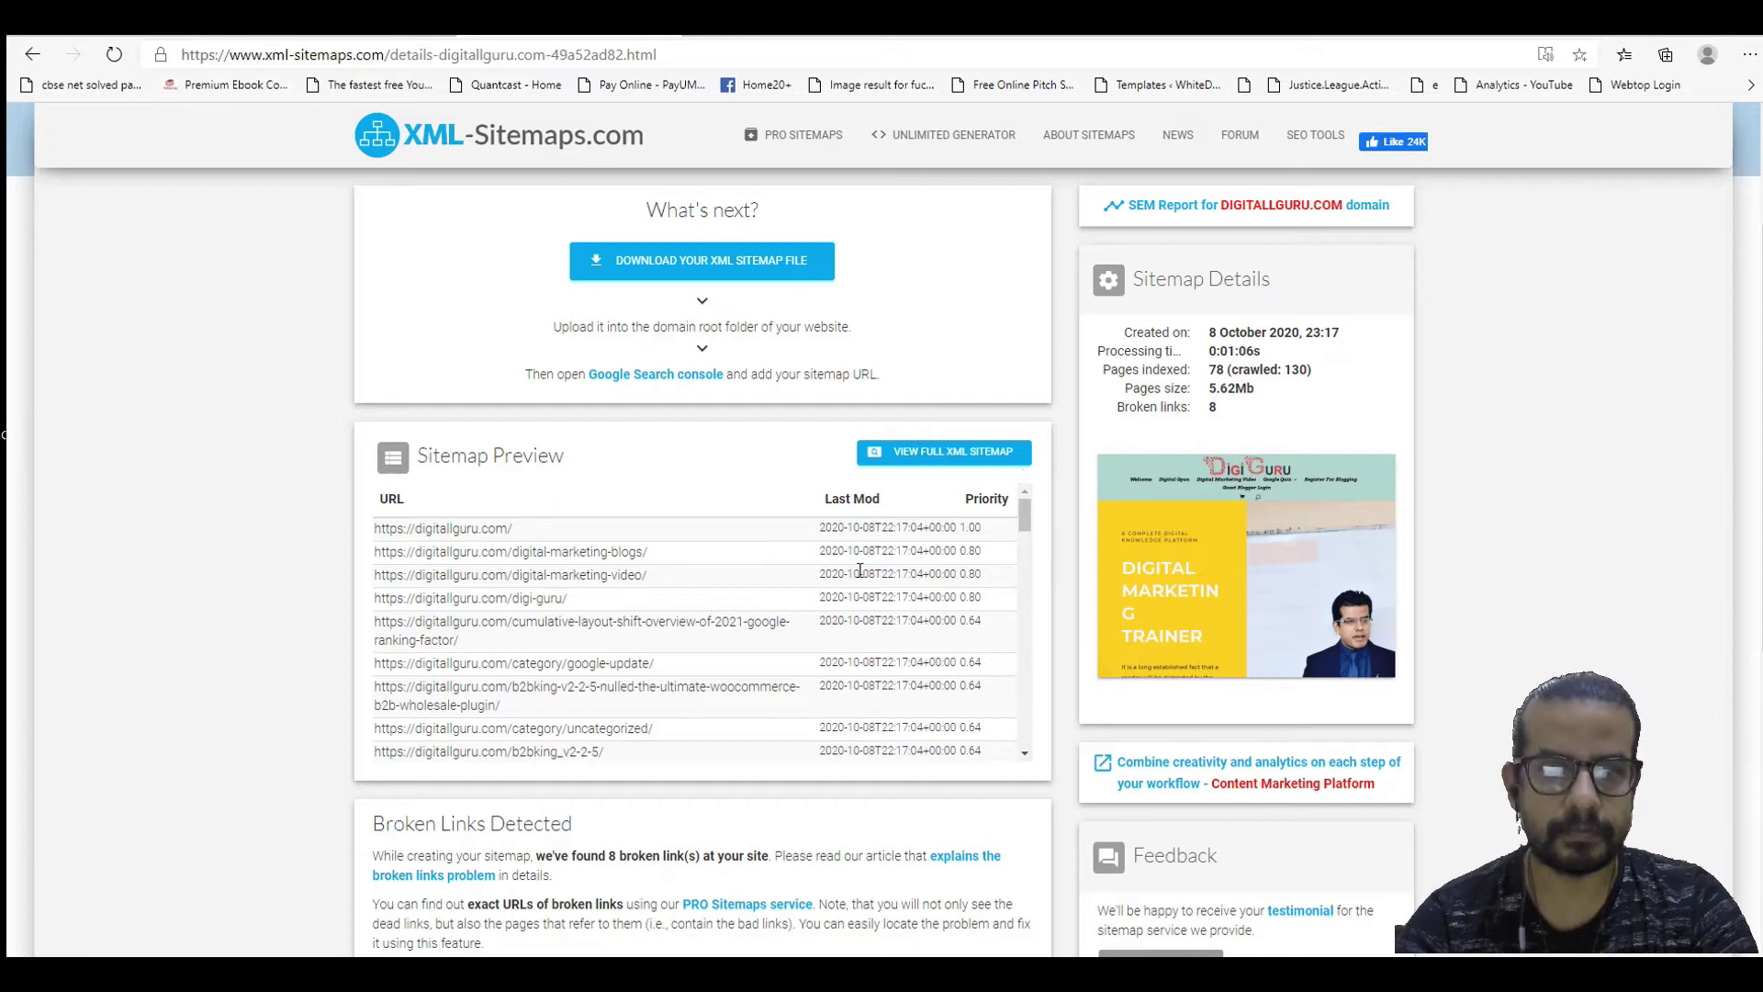
scroll(859, 571, "down", 5)
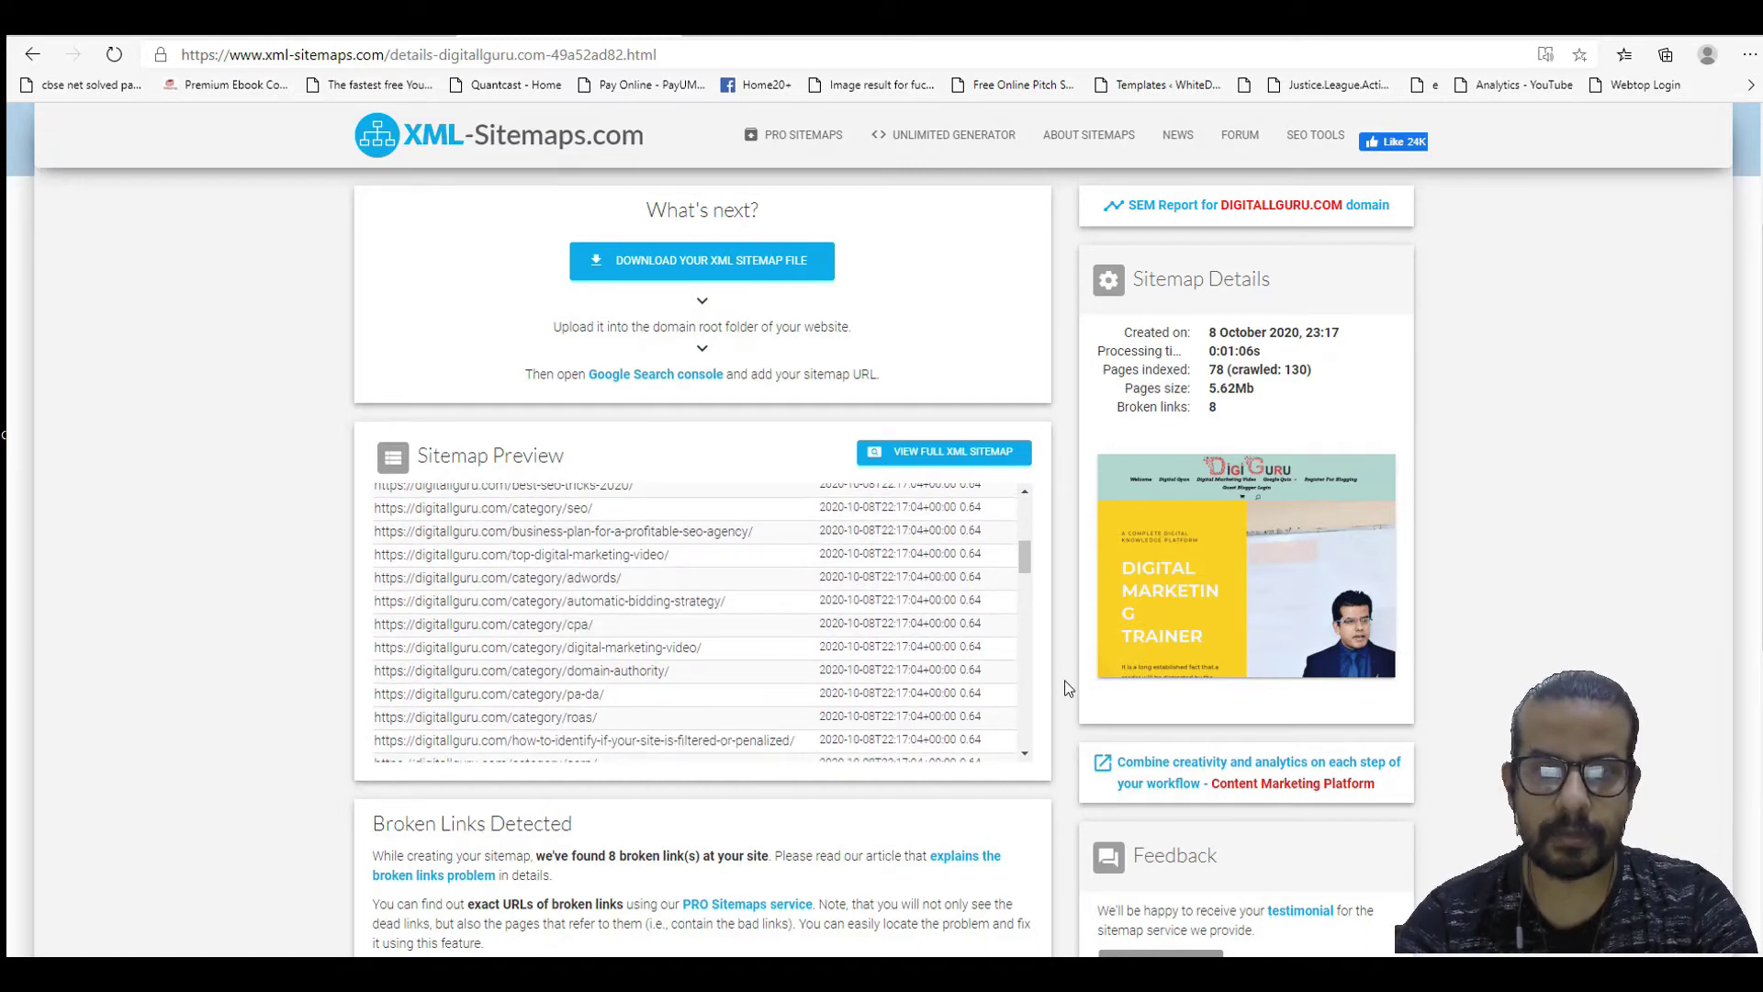
scroll(1067, 687, "down", 2)
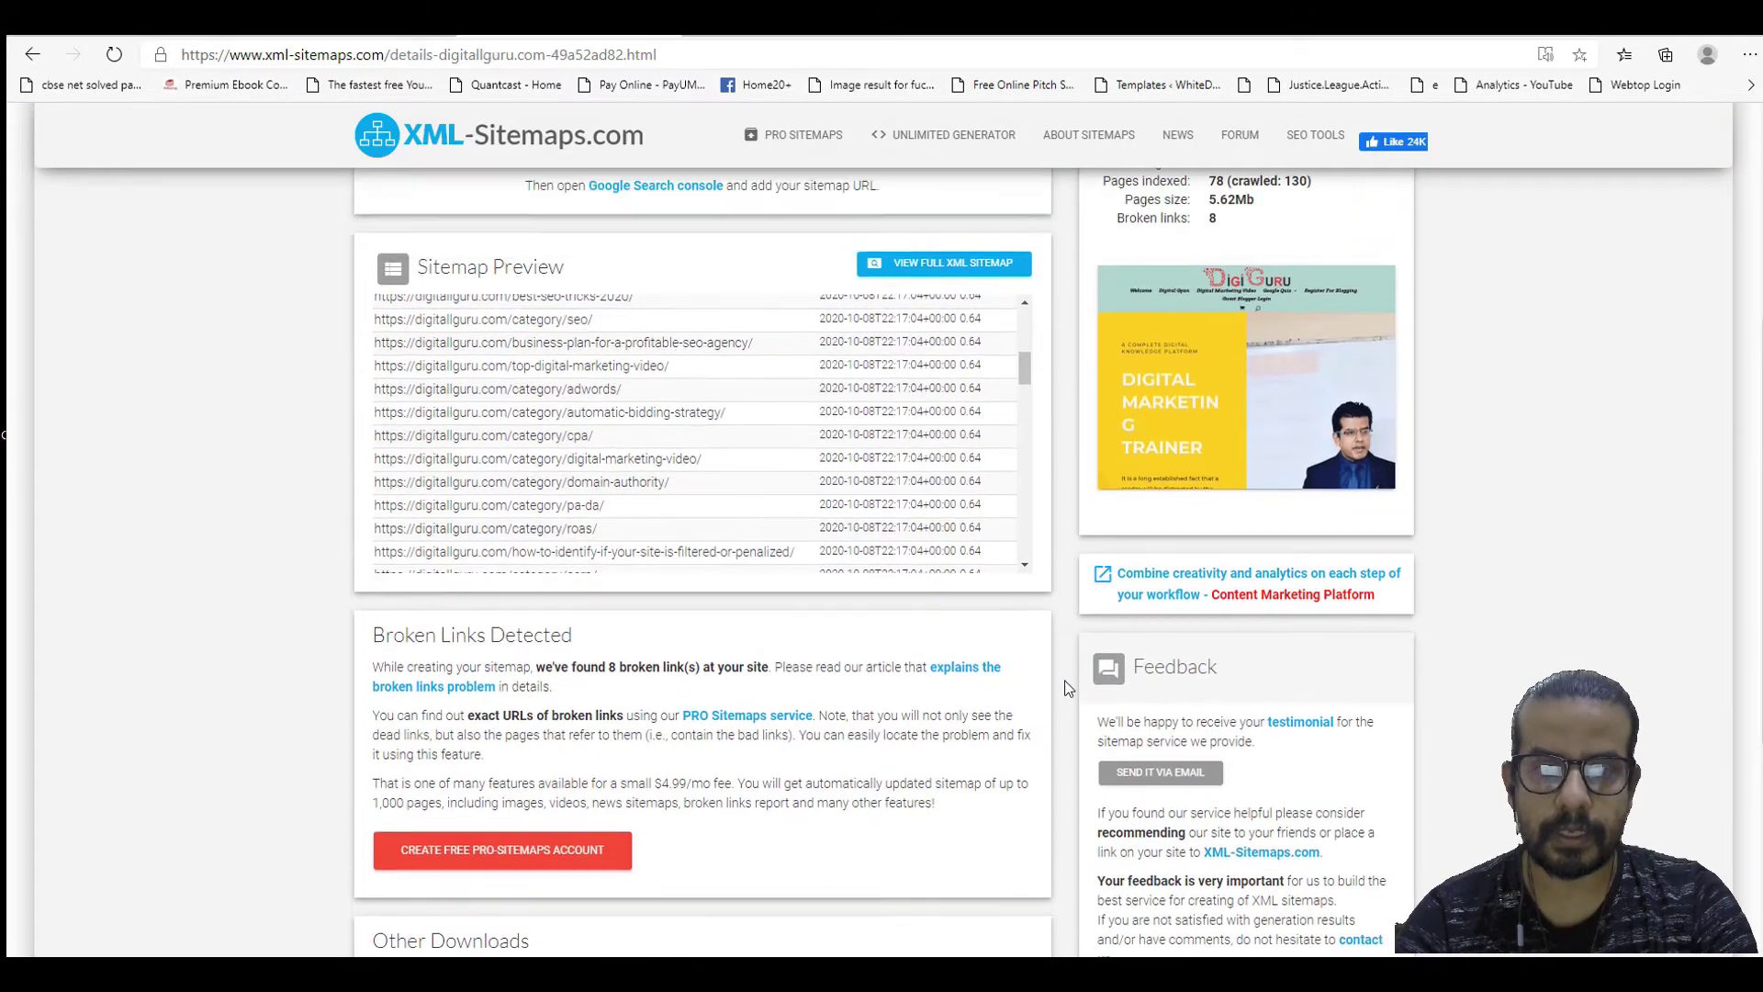
Step: Download the generated XML sitemap file for digitallguru.com
scroll(1067, 687, "up", 4)
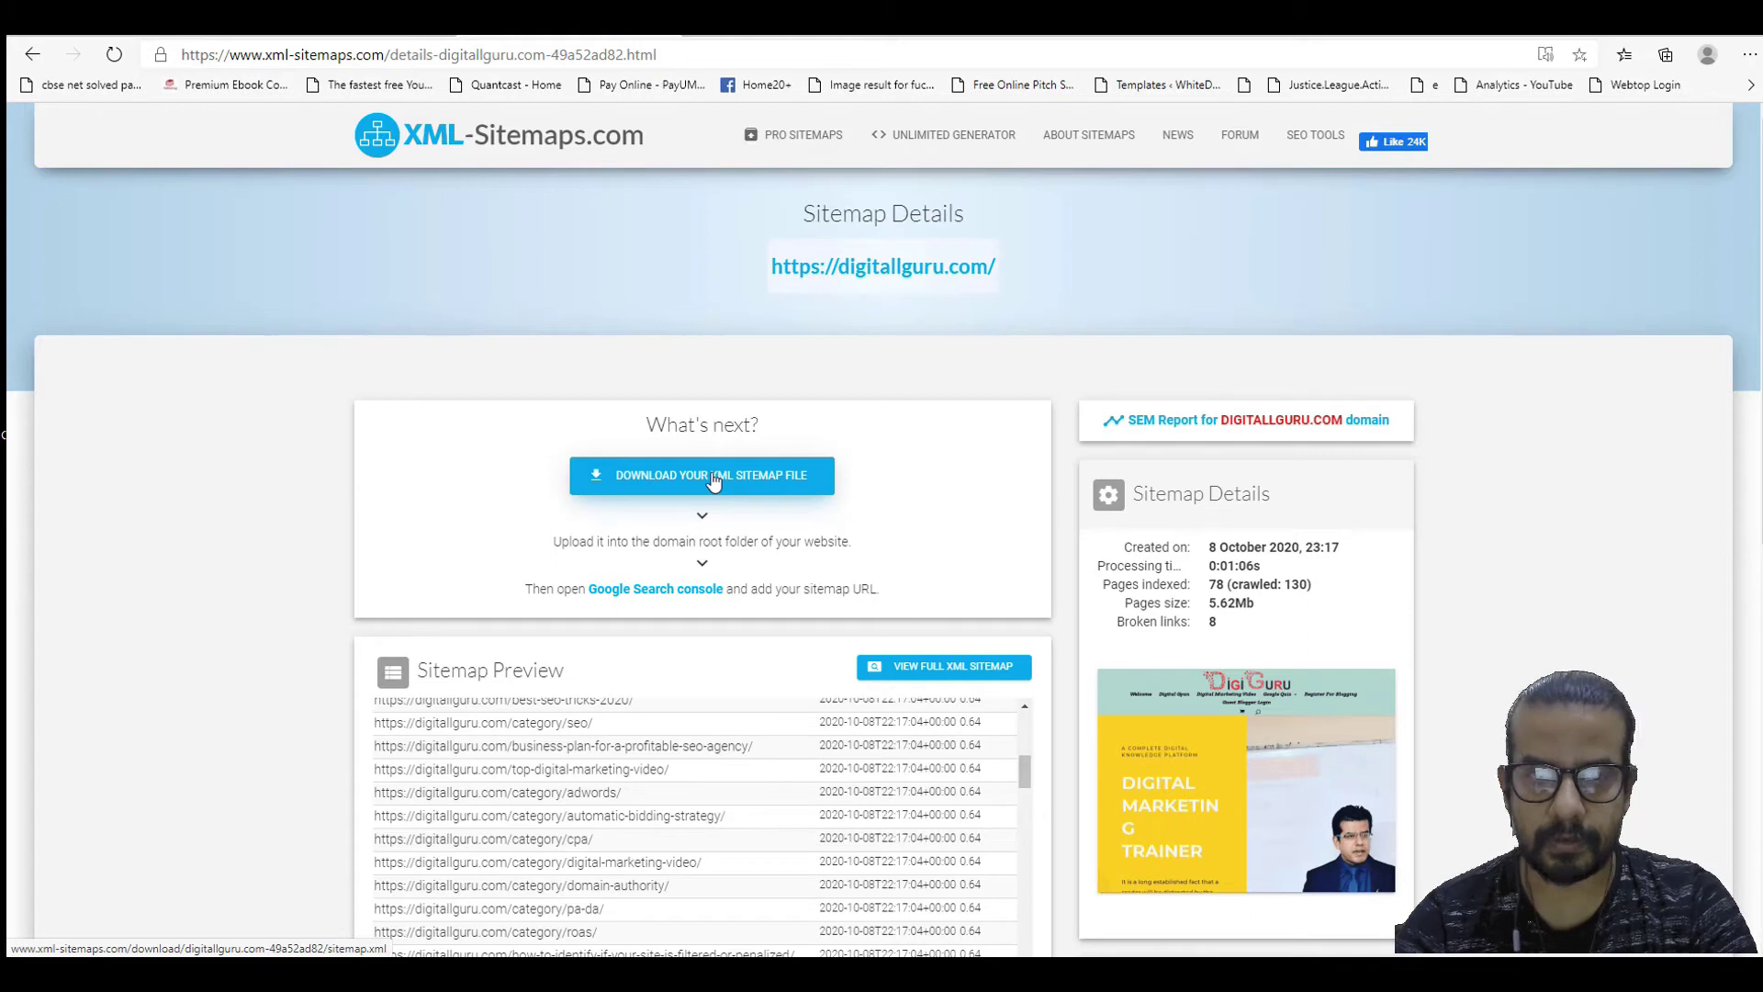
left_click(714, 475)
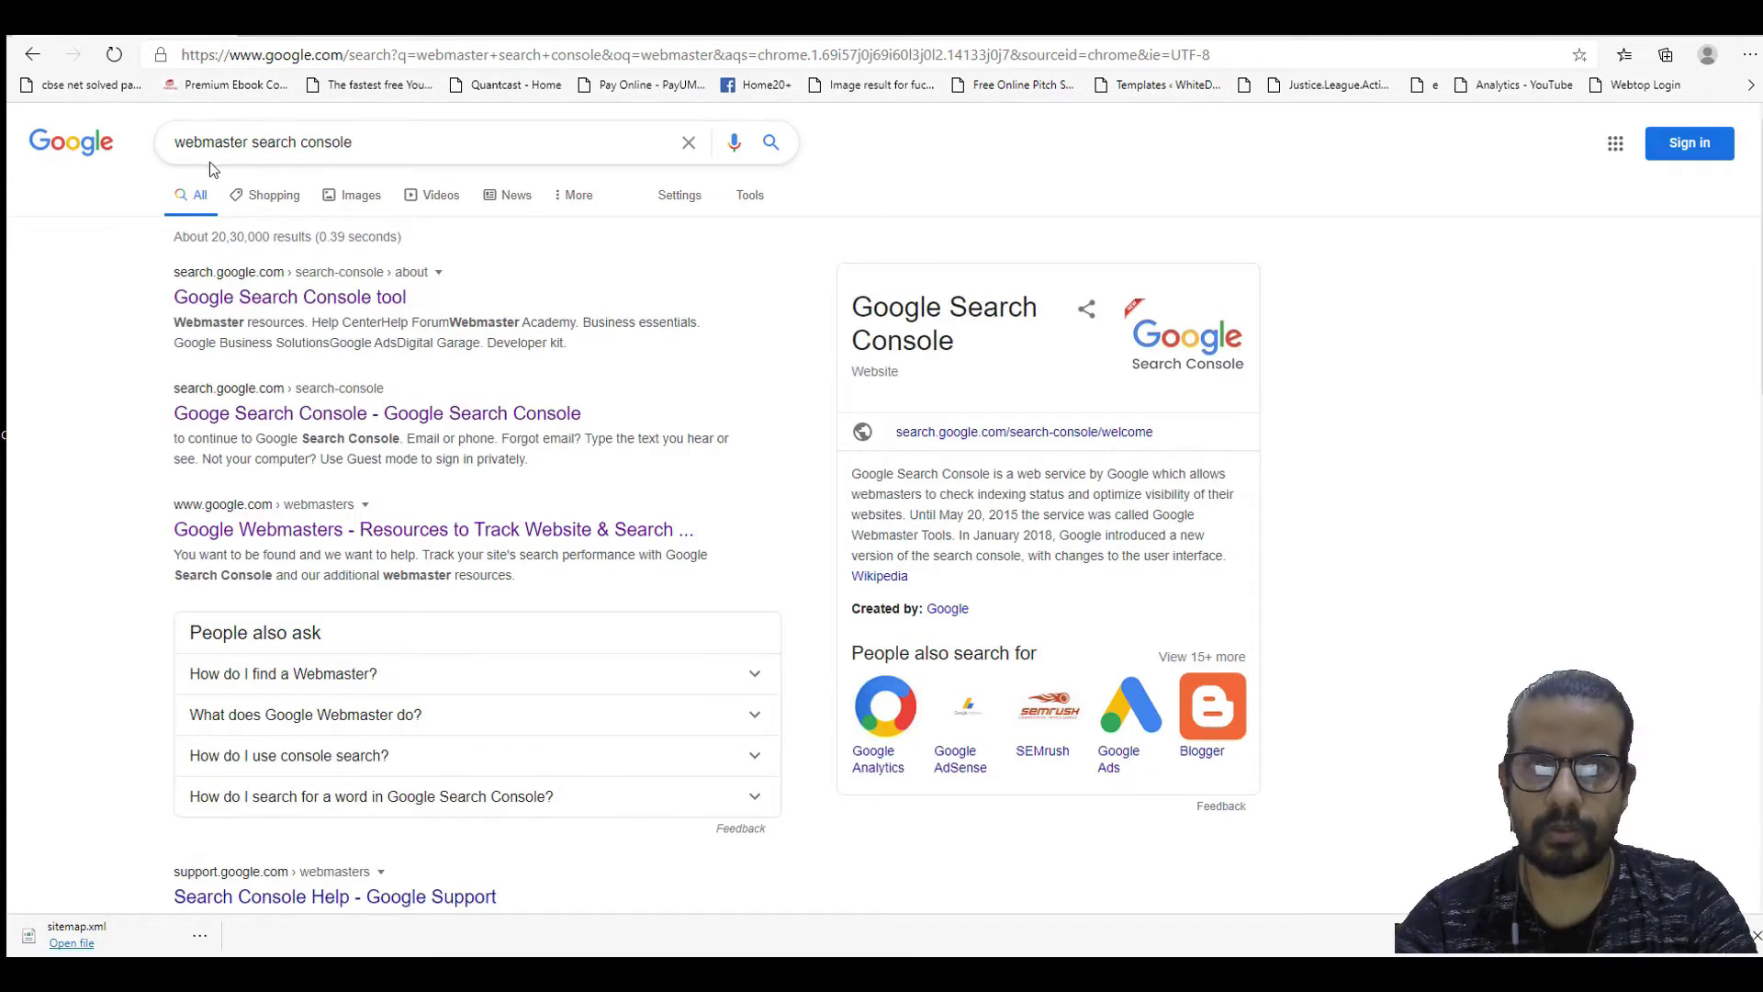
Step: Open Google Search Console from the "webmaster search console" results and sign in with the Google account's password
left_click(266, 298)
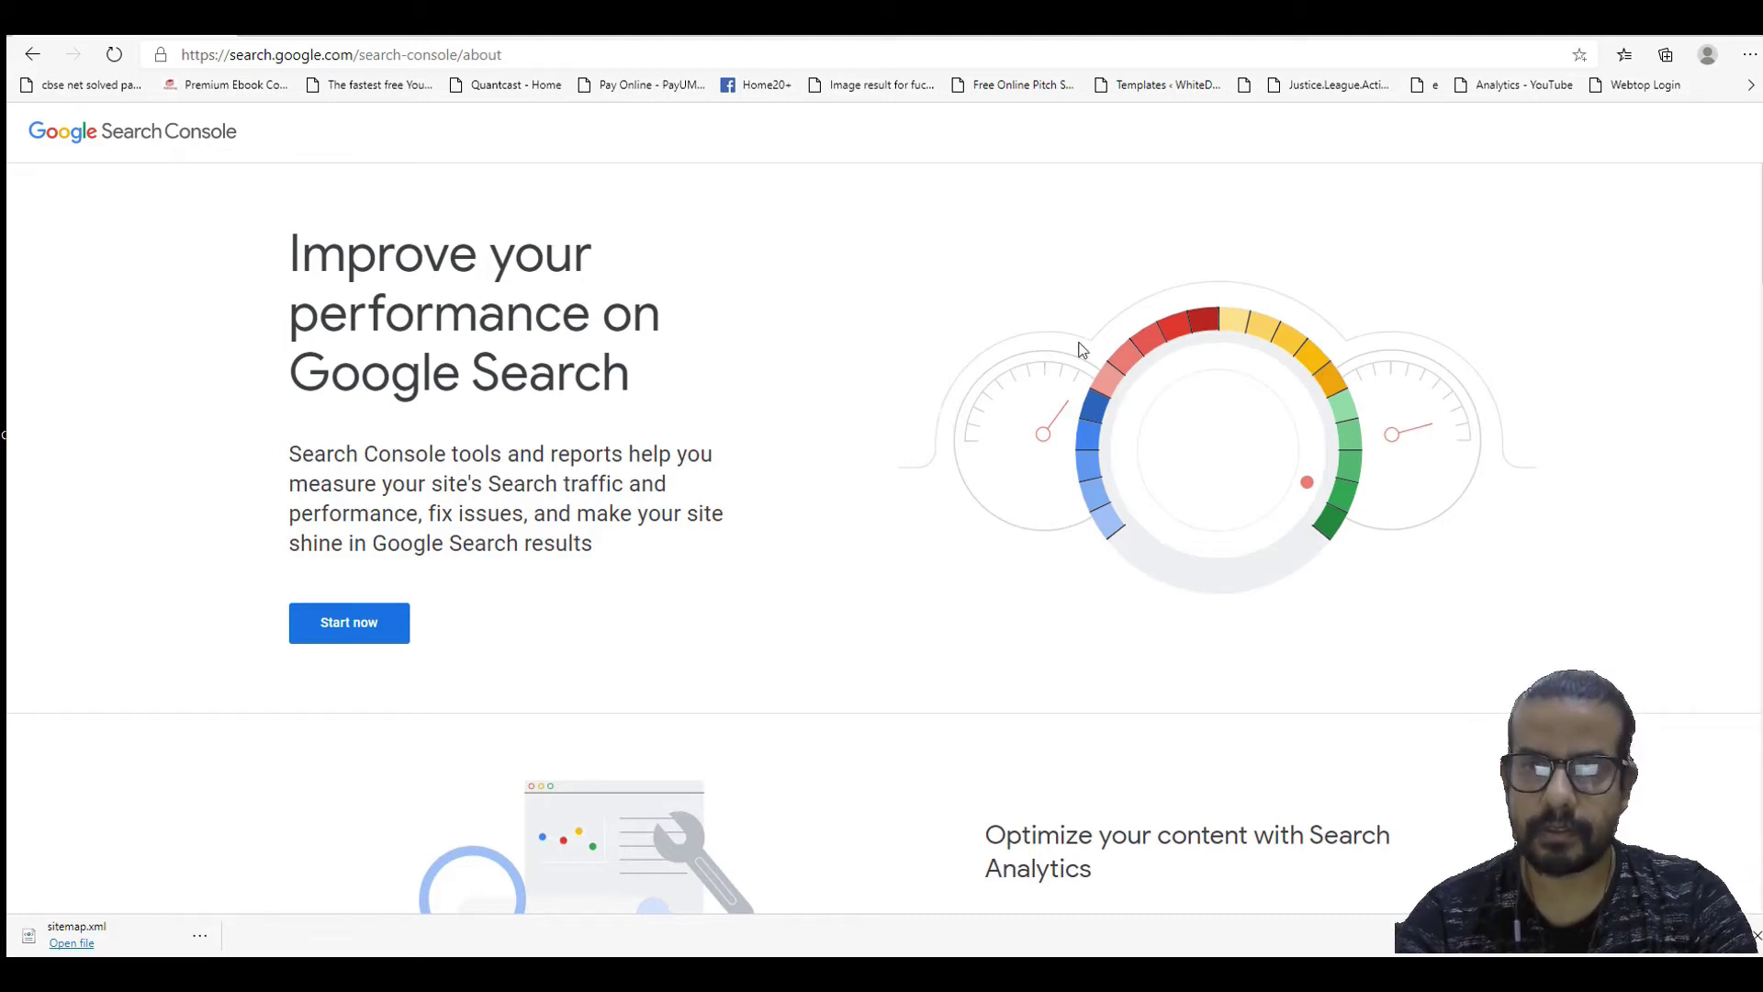
left_click(378, 631)
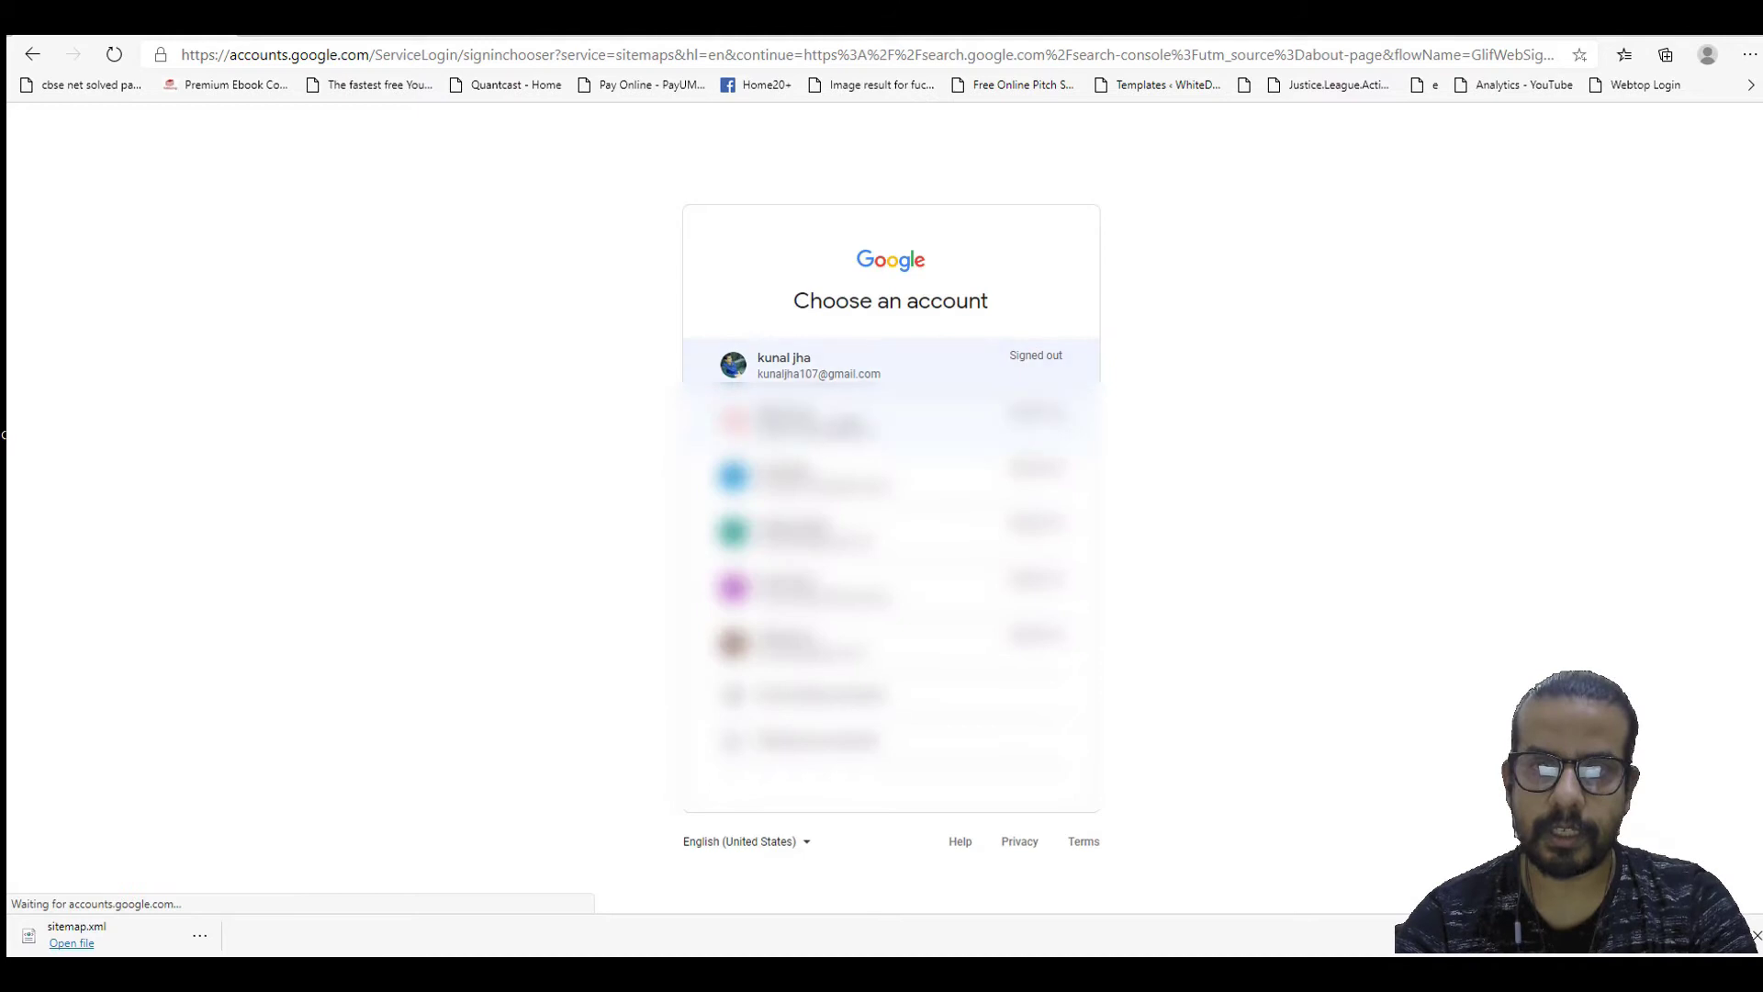
left_click(831, 377)
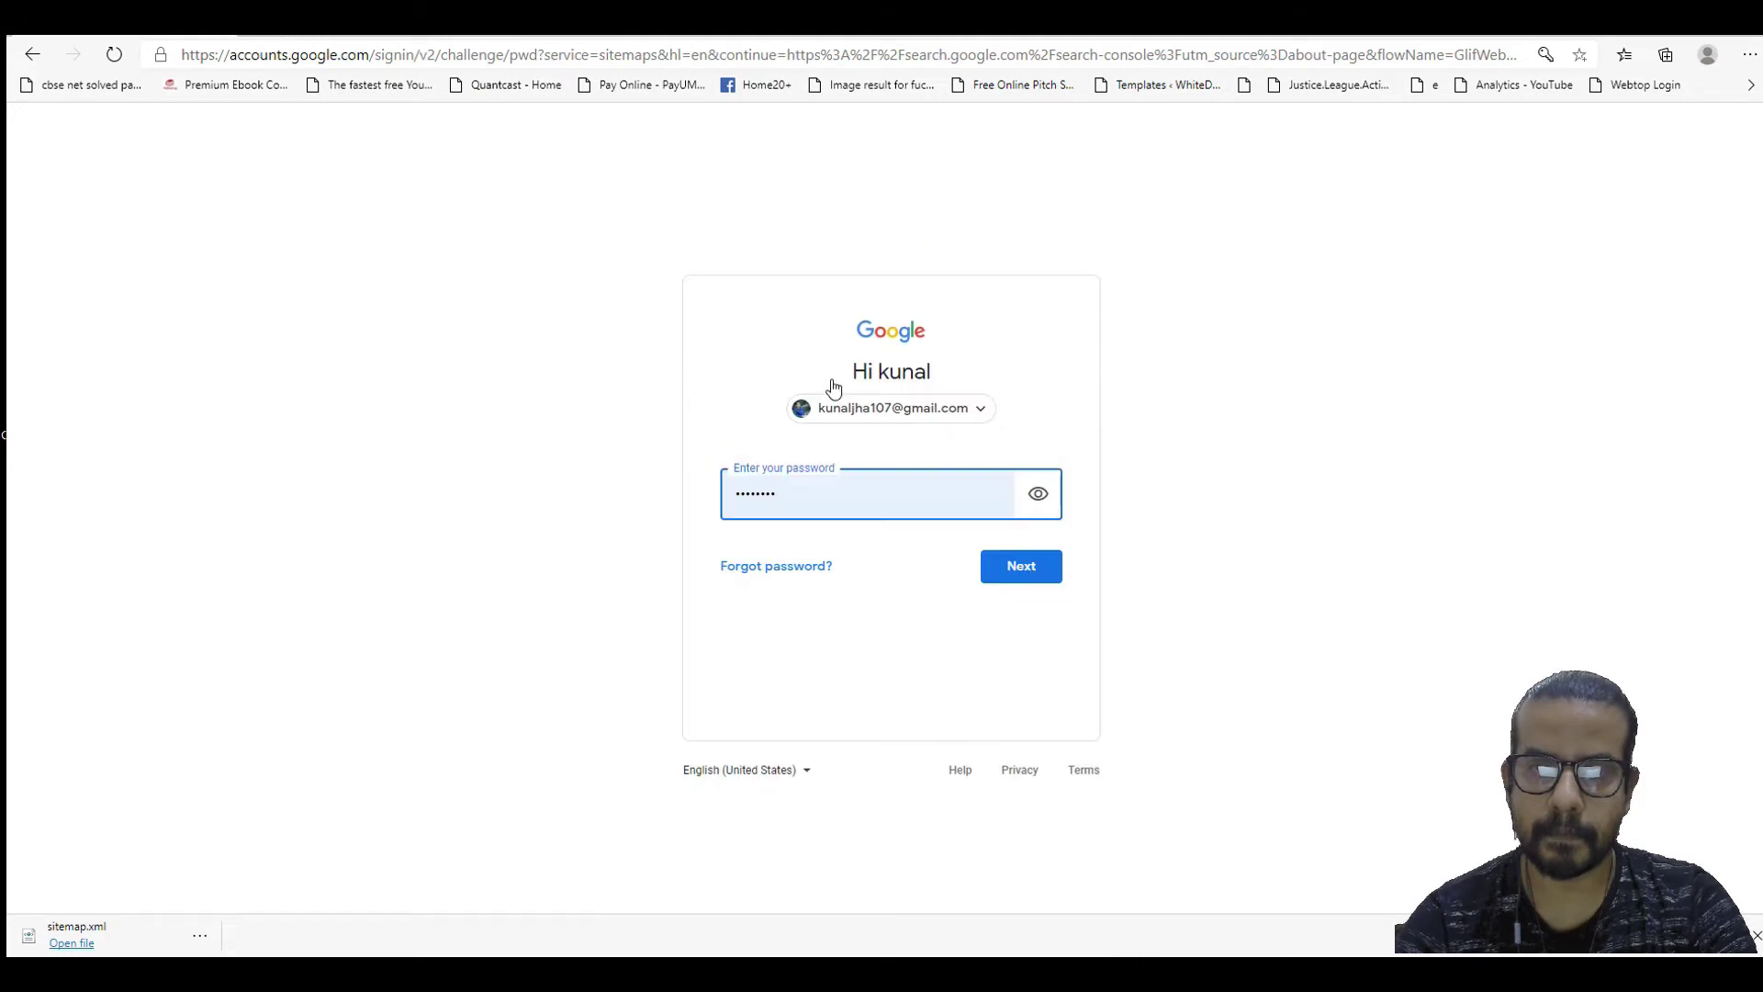
left_click(1023, 566)
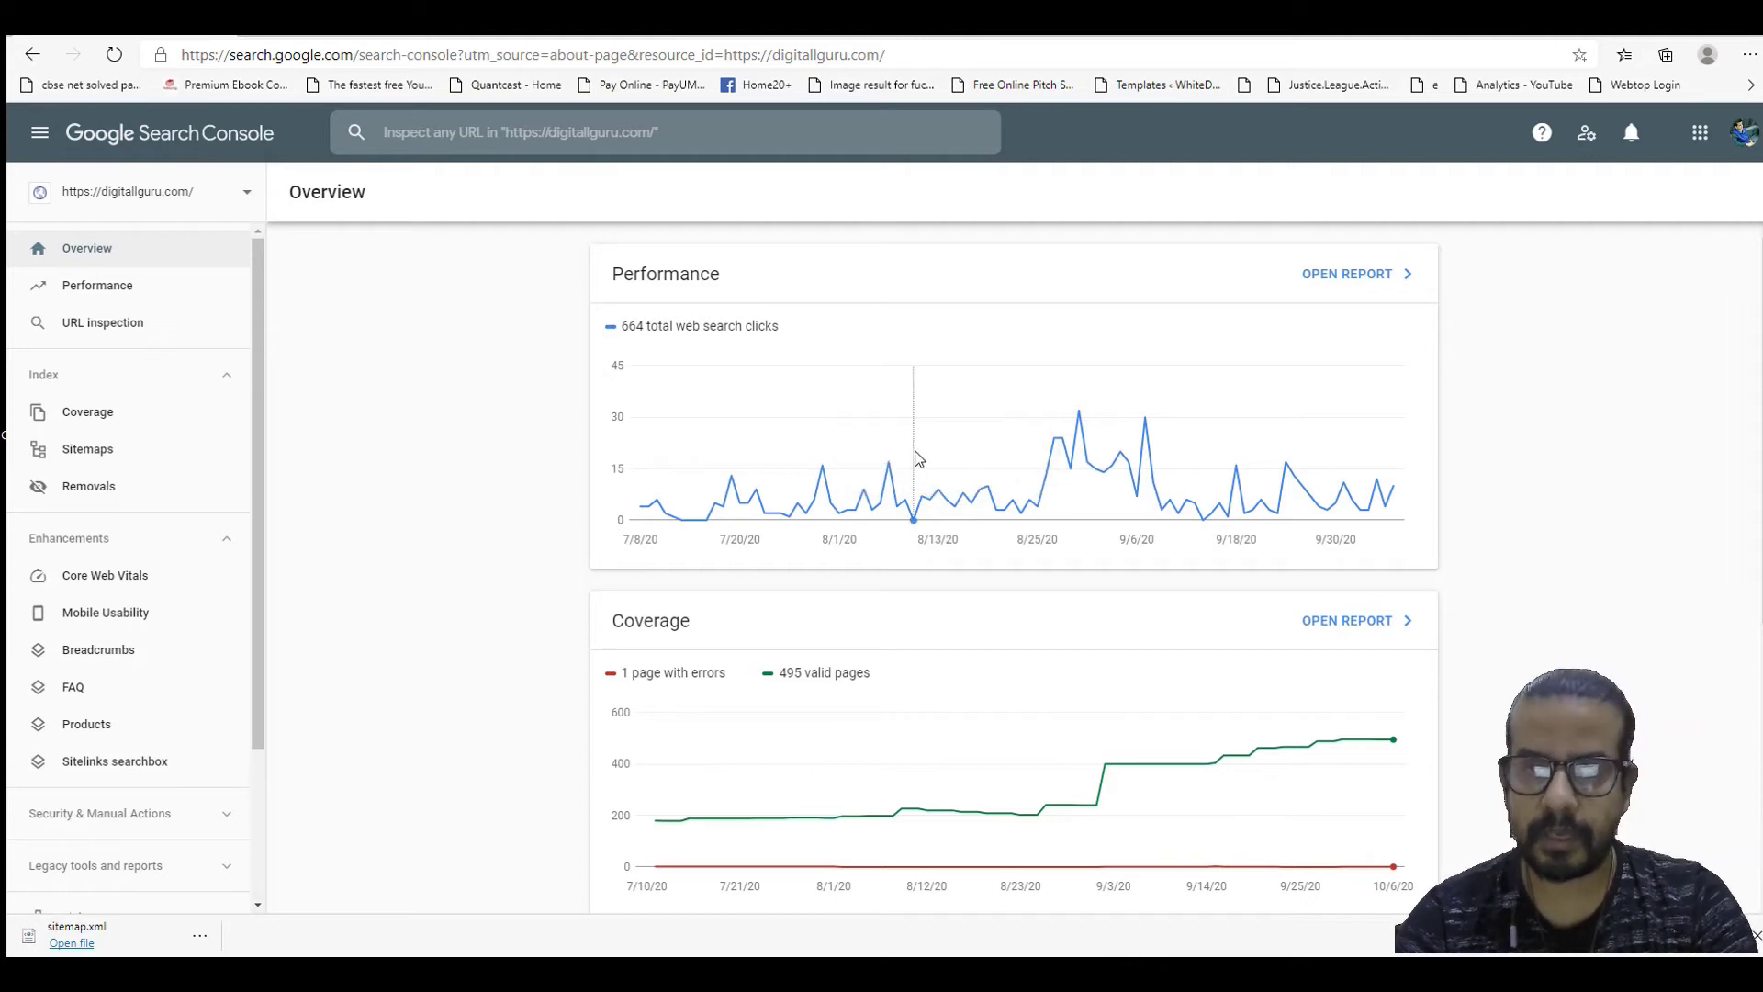
scroll(426, 478, "down", 1)
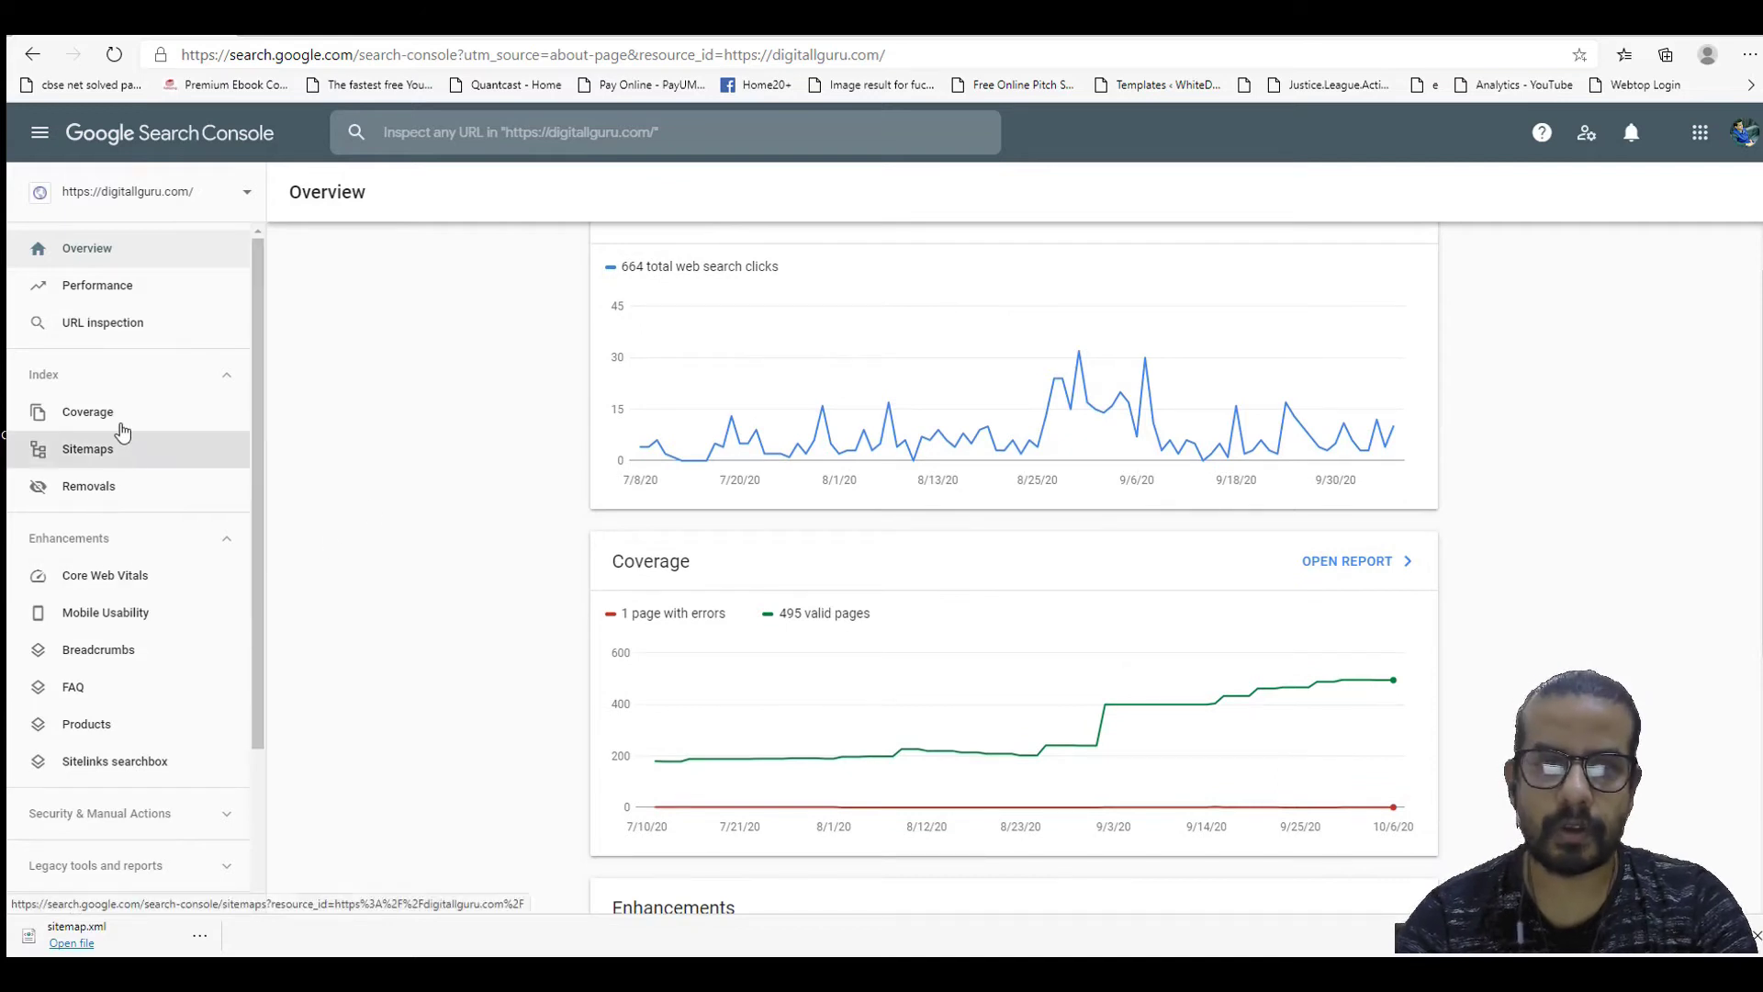
left_click(72, 460)
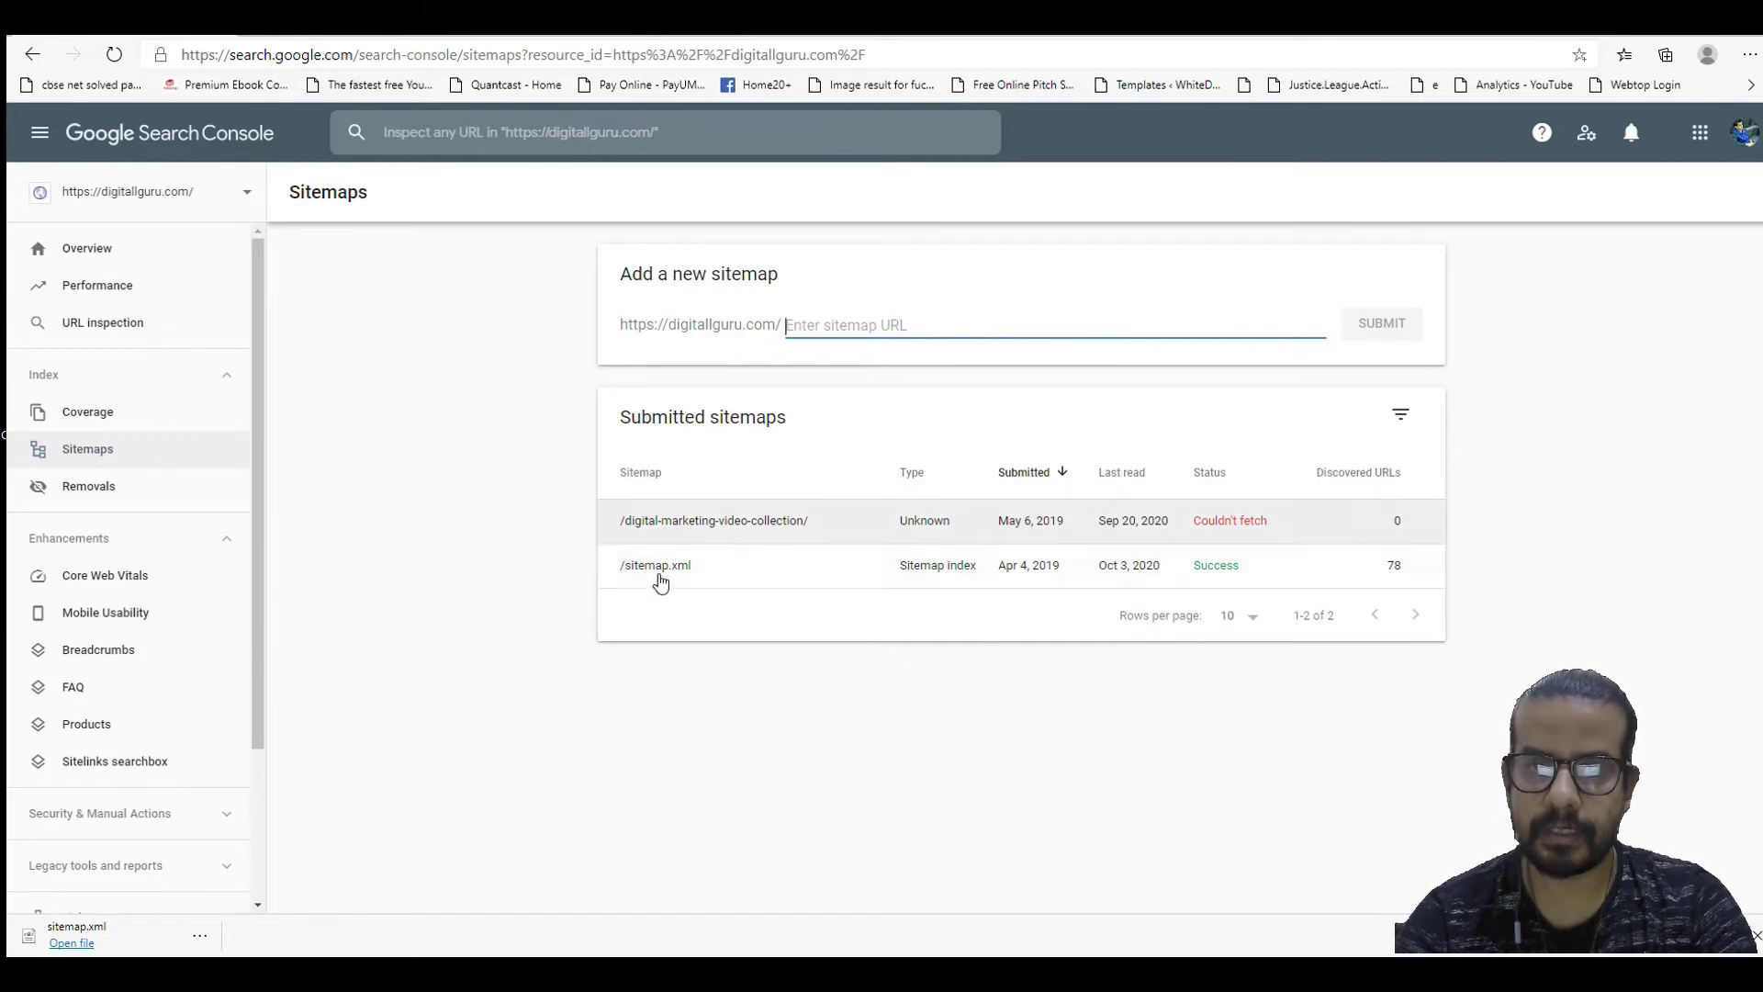
left_click(784, 585)
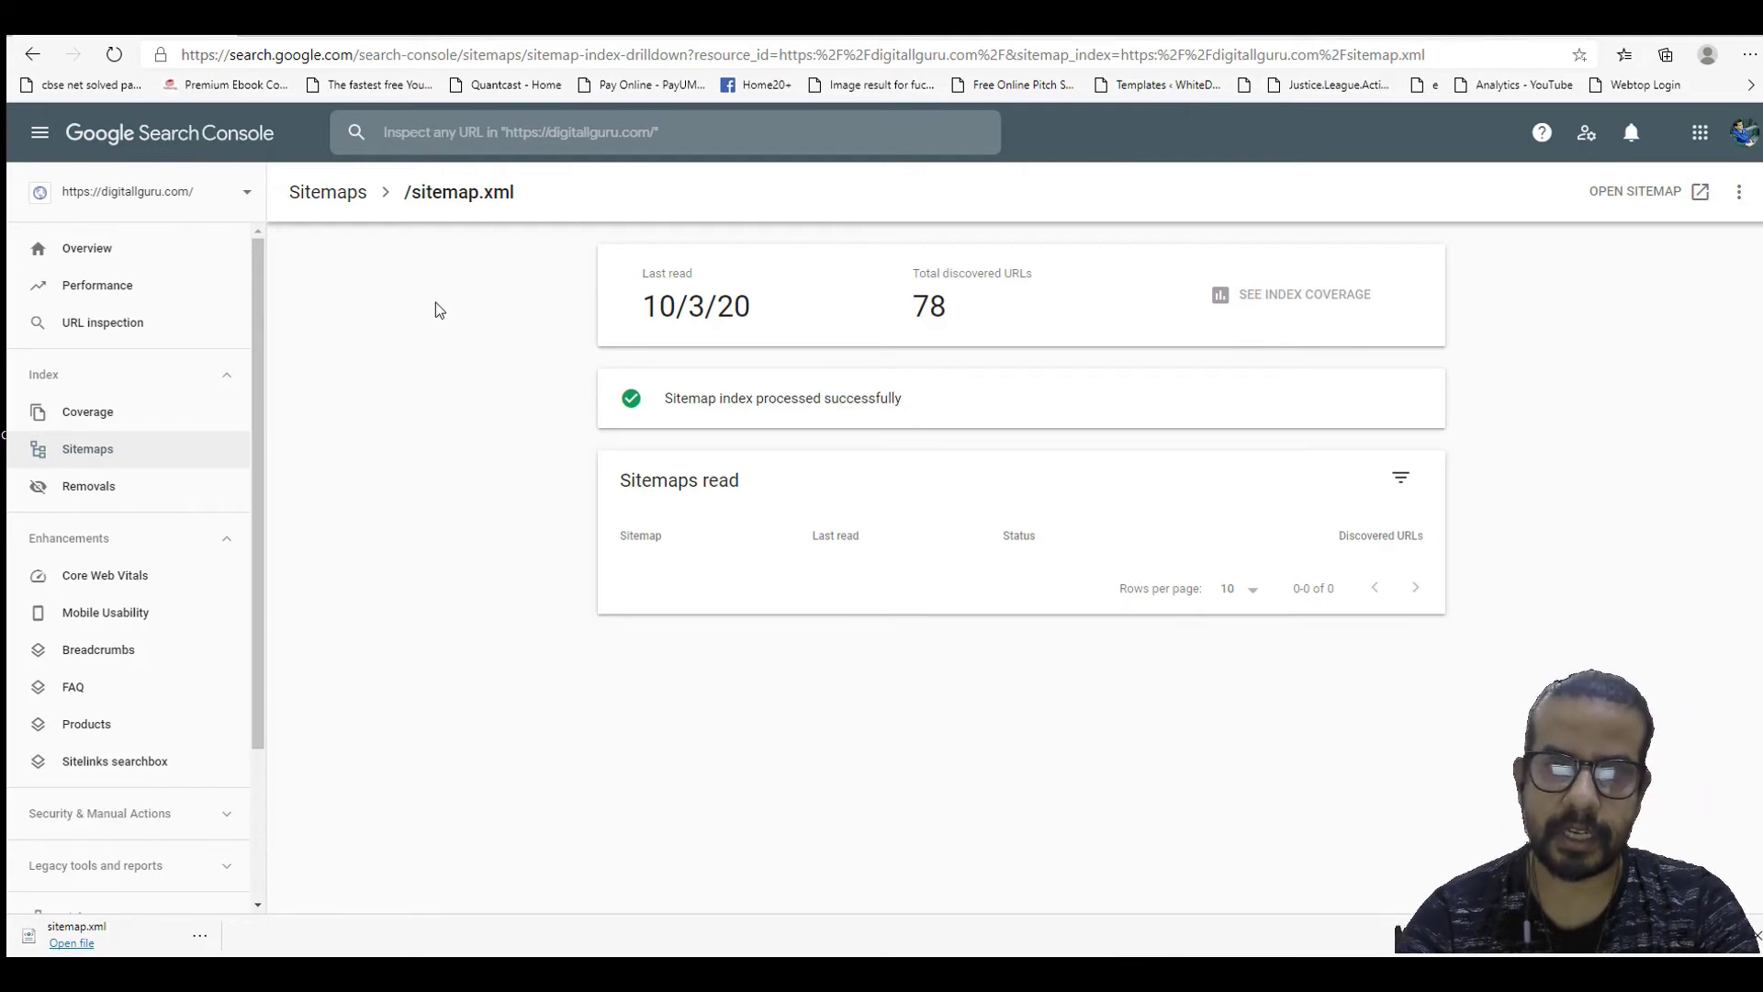
left_click(33, 56)
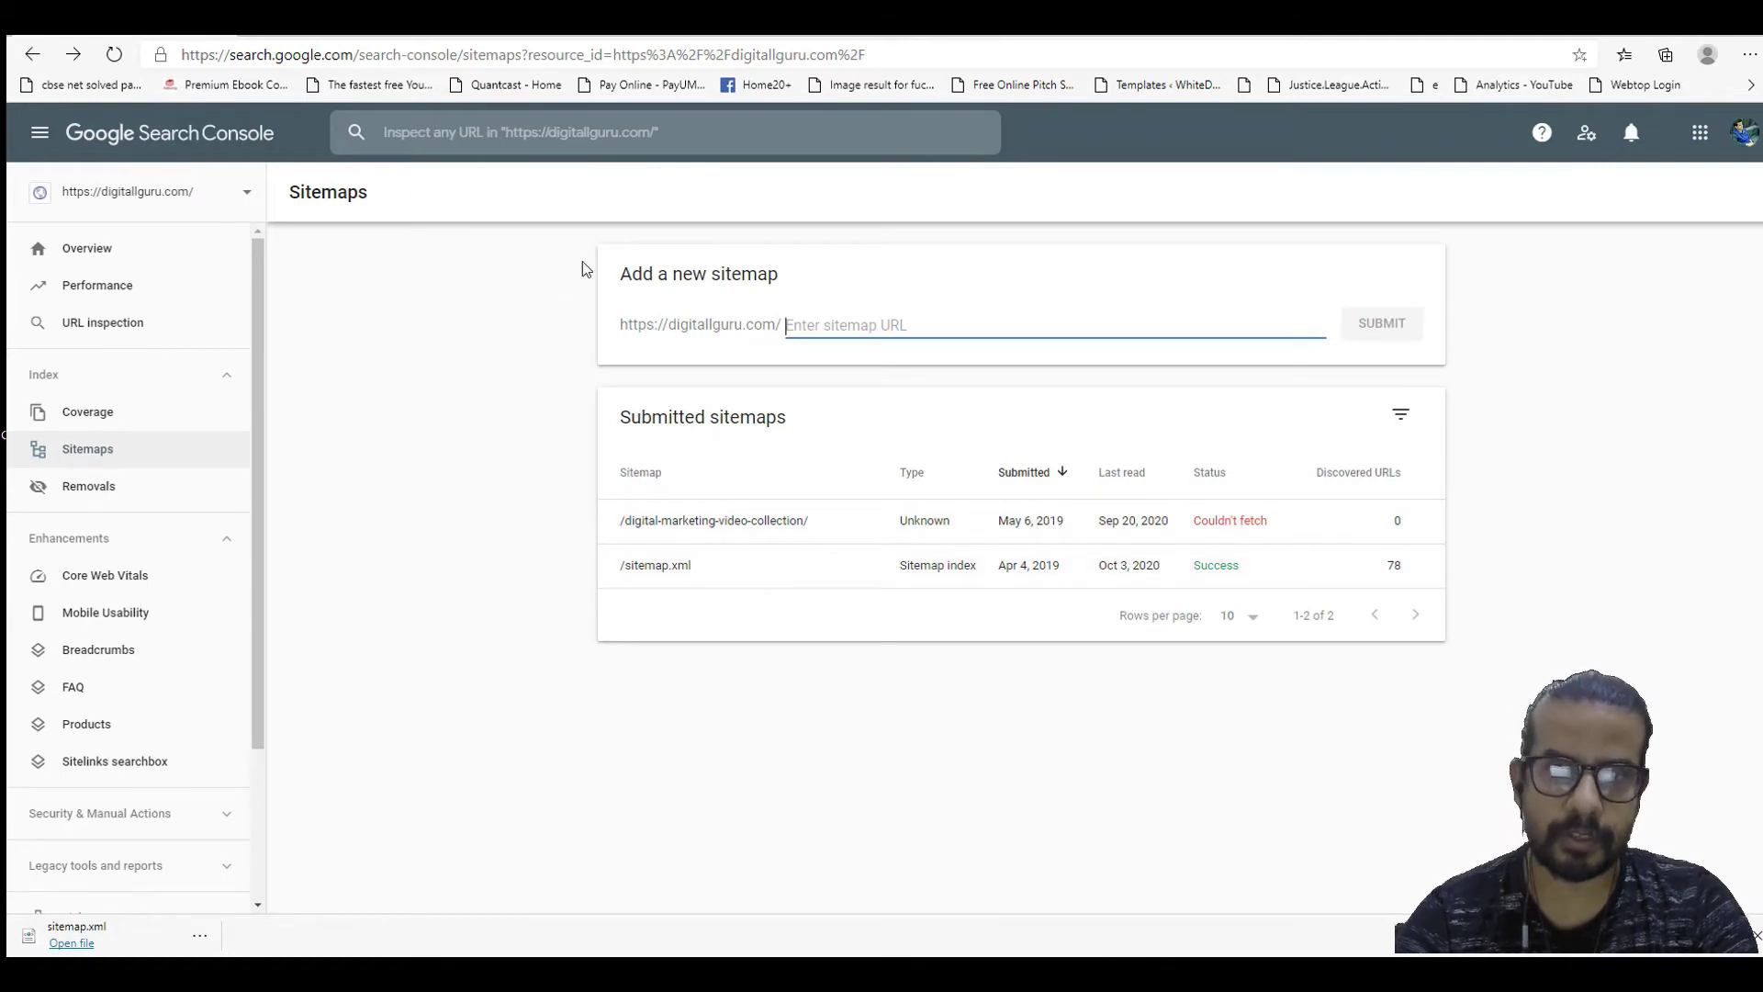
Step: Switch to the Hostinger hosting panel and open the File Manager for digitallguru.com
left_click(363, 39)
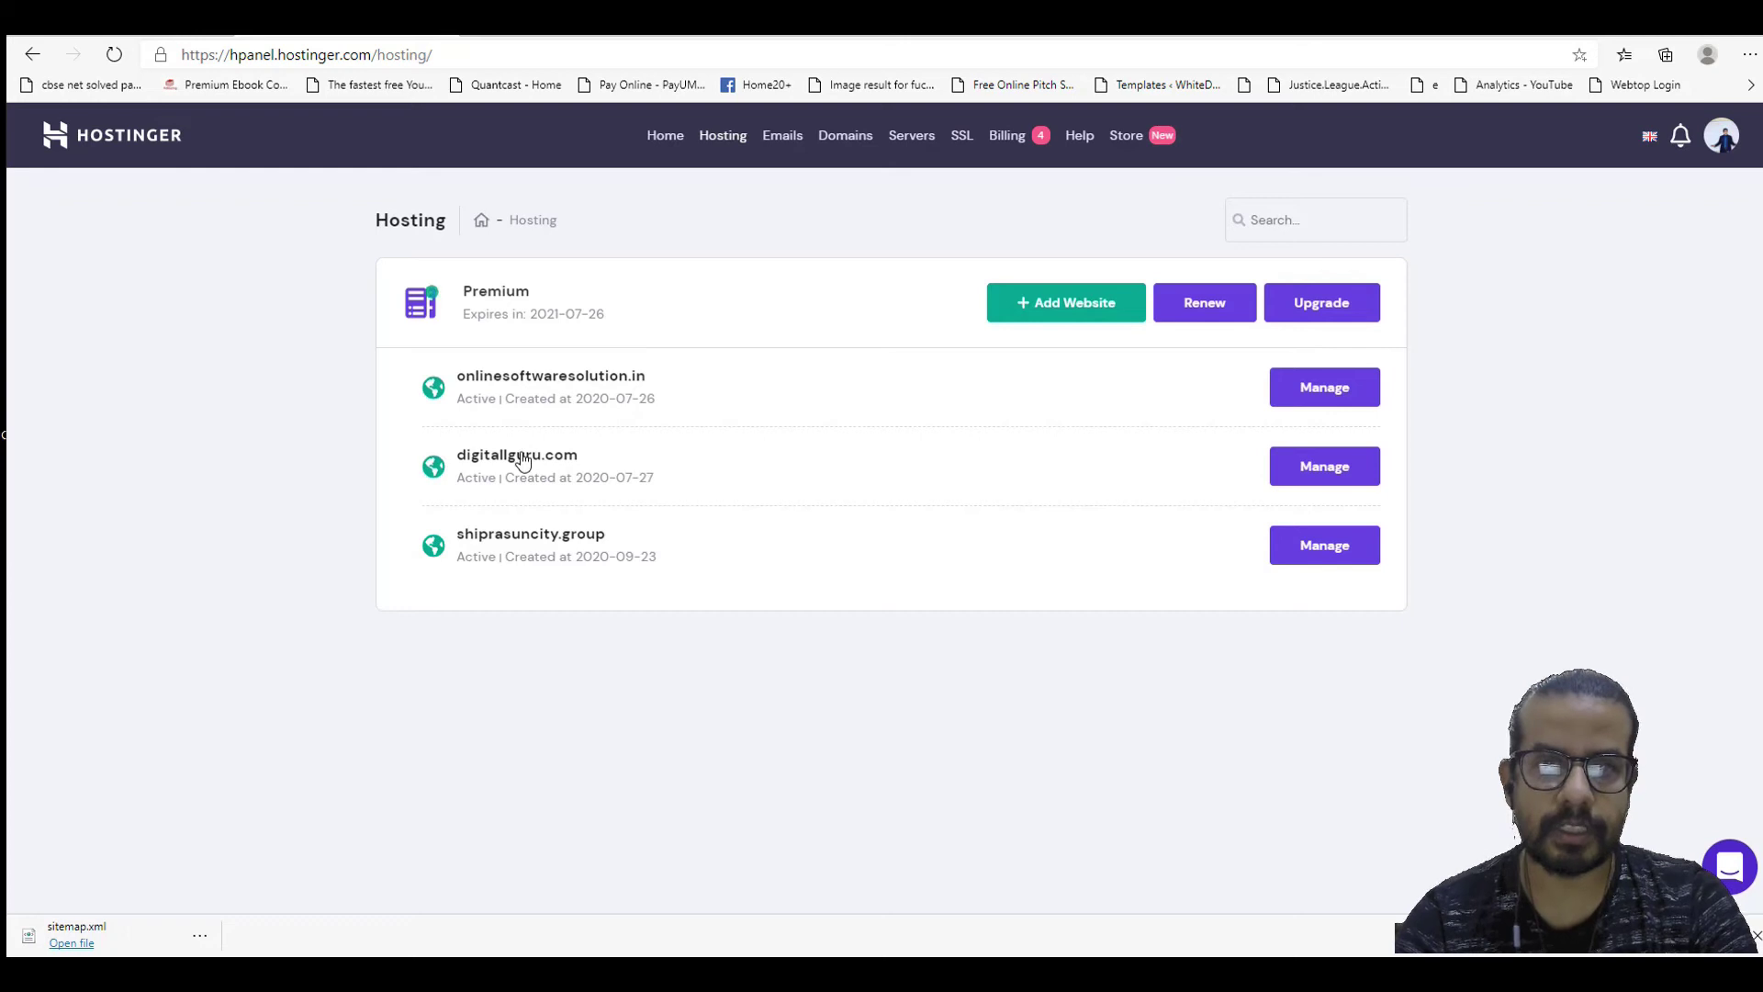
left_click(521, 459)
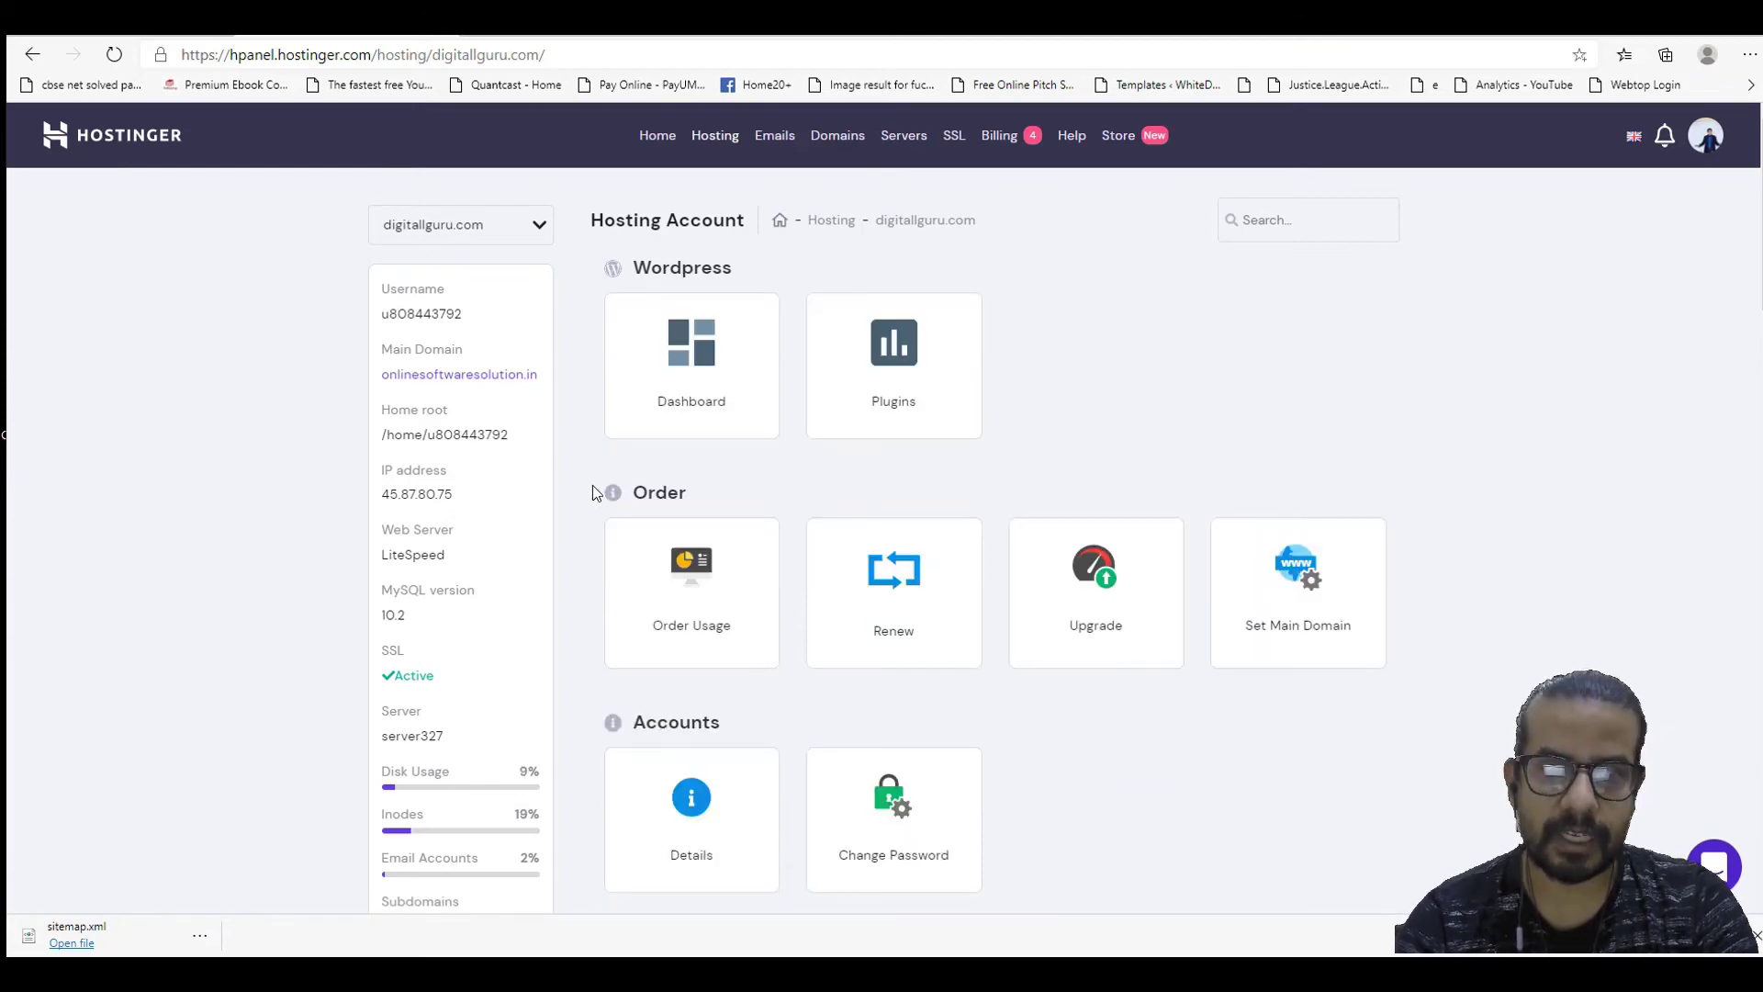
scroll(592, 484, "down", 2)
scroll(592, 484, "down", 9)
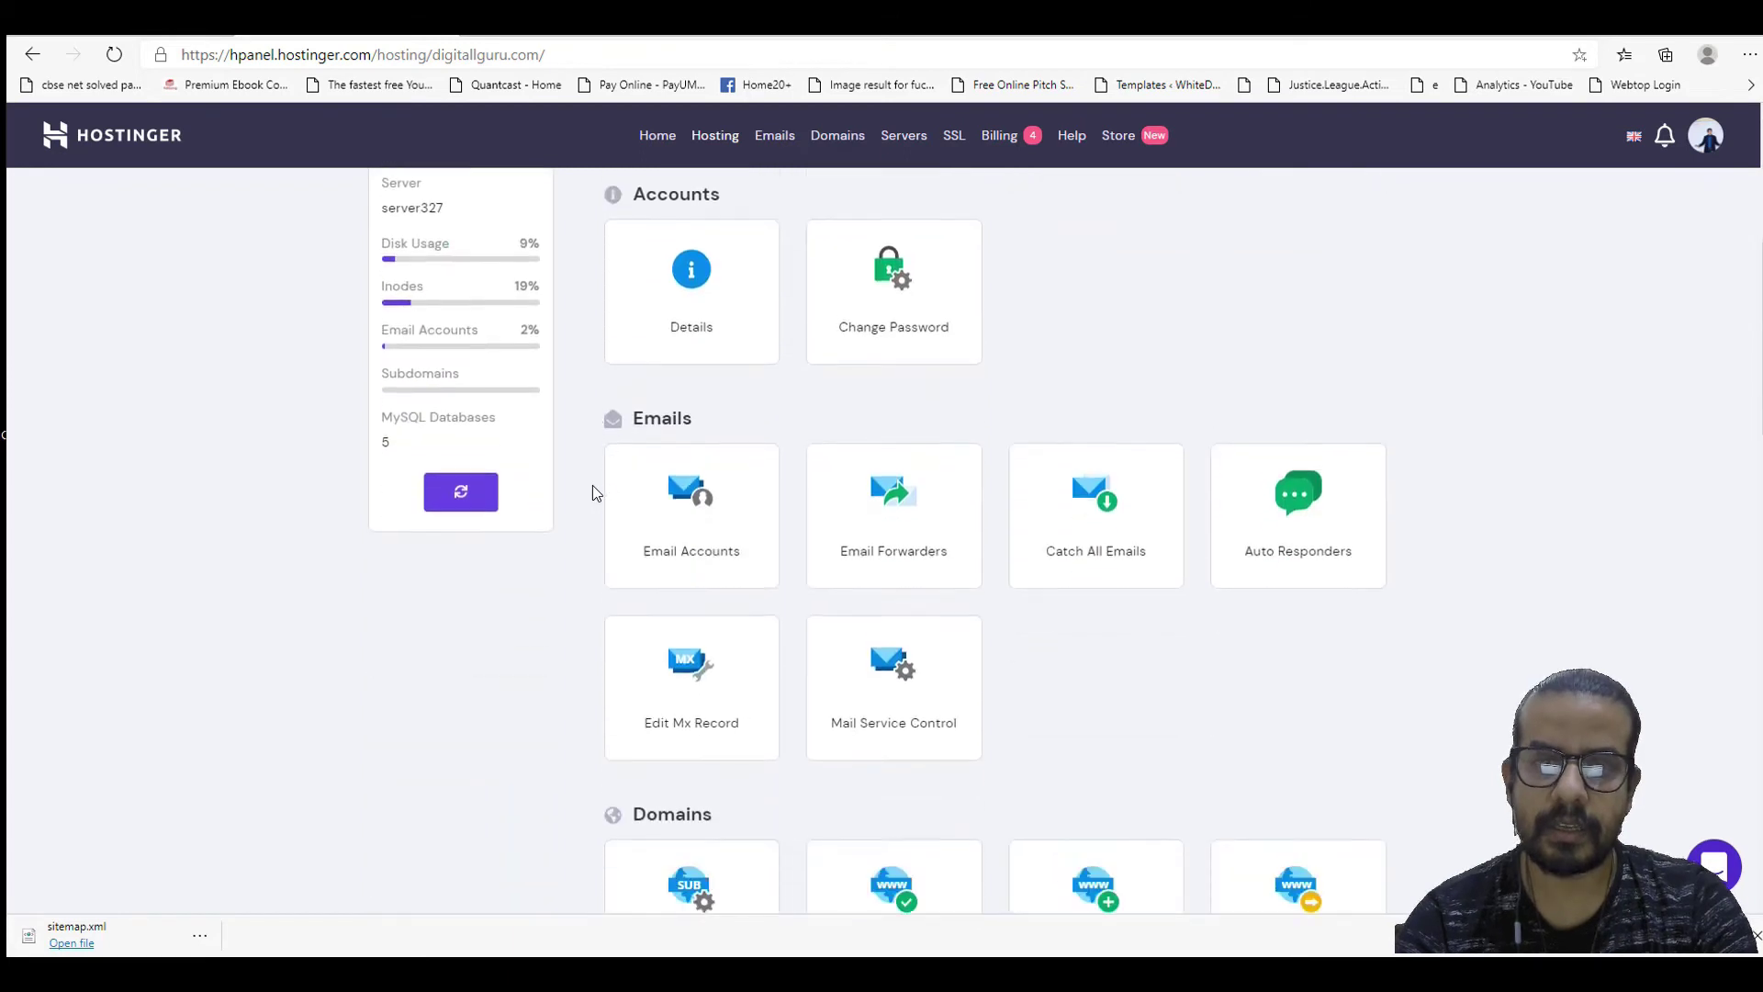
scroll(592, 485, "down", 5)
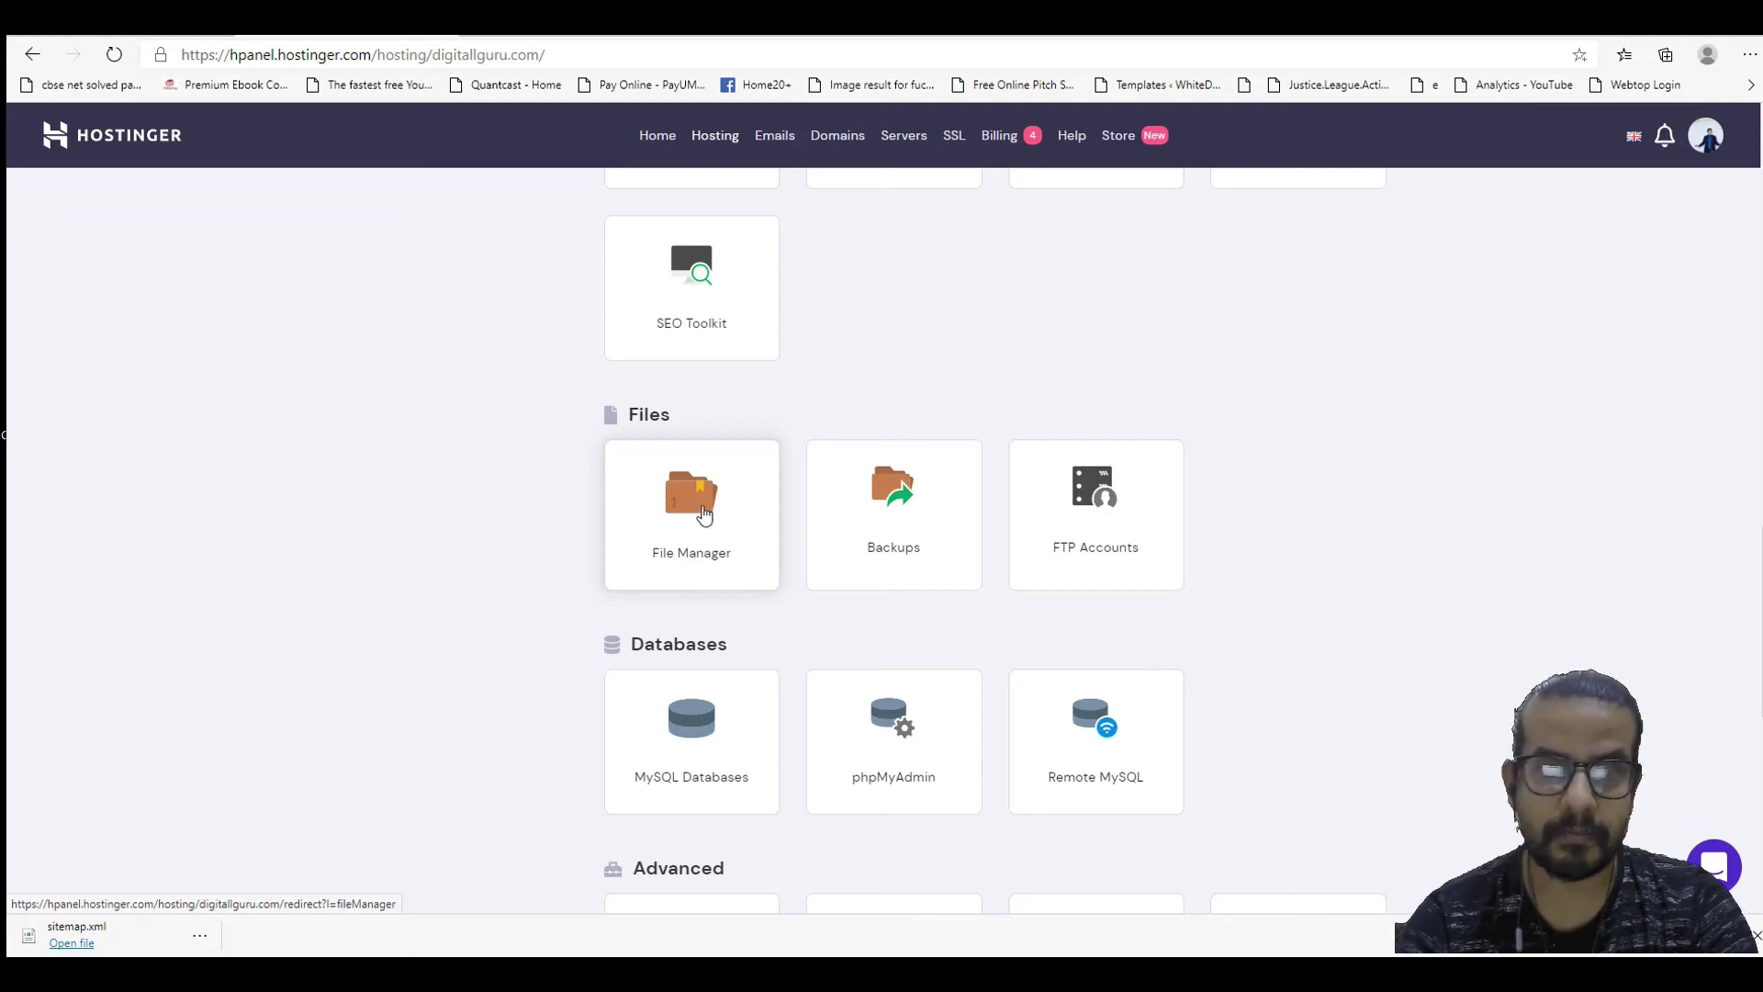
left_click(703, 514)
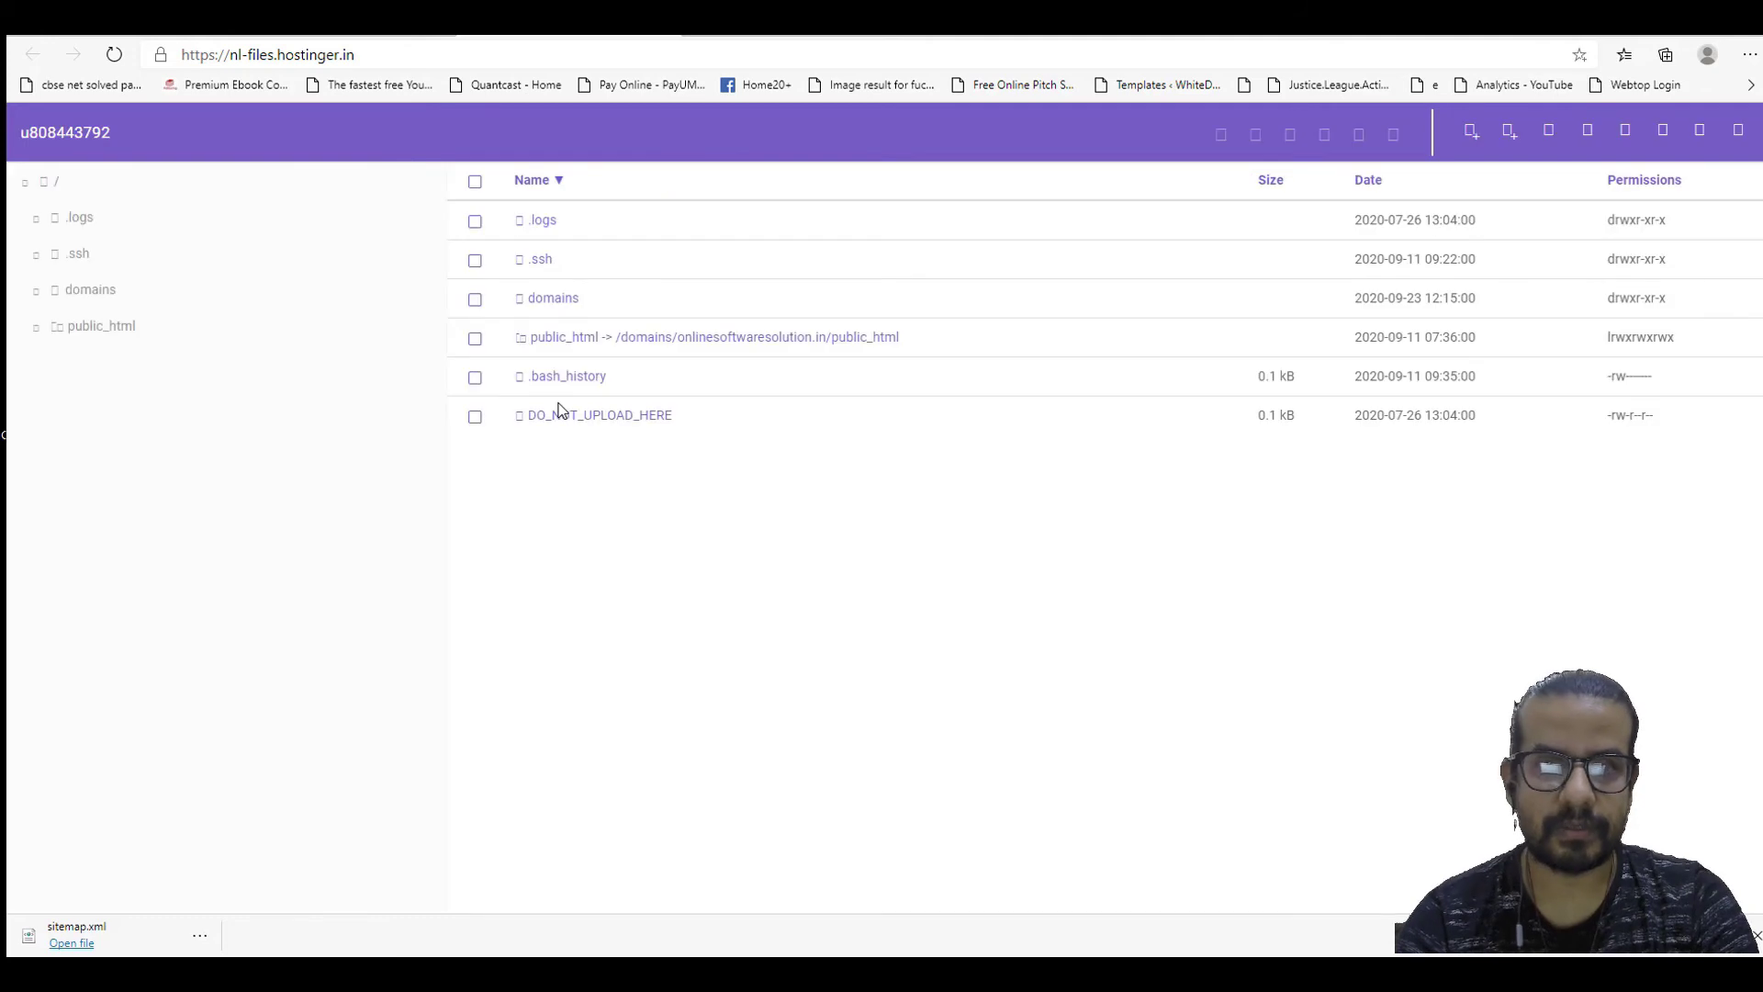
Step: Open the public_html folder of digitallguru.com inside the domains folder
left_click(96, 290)
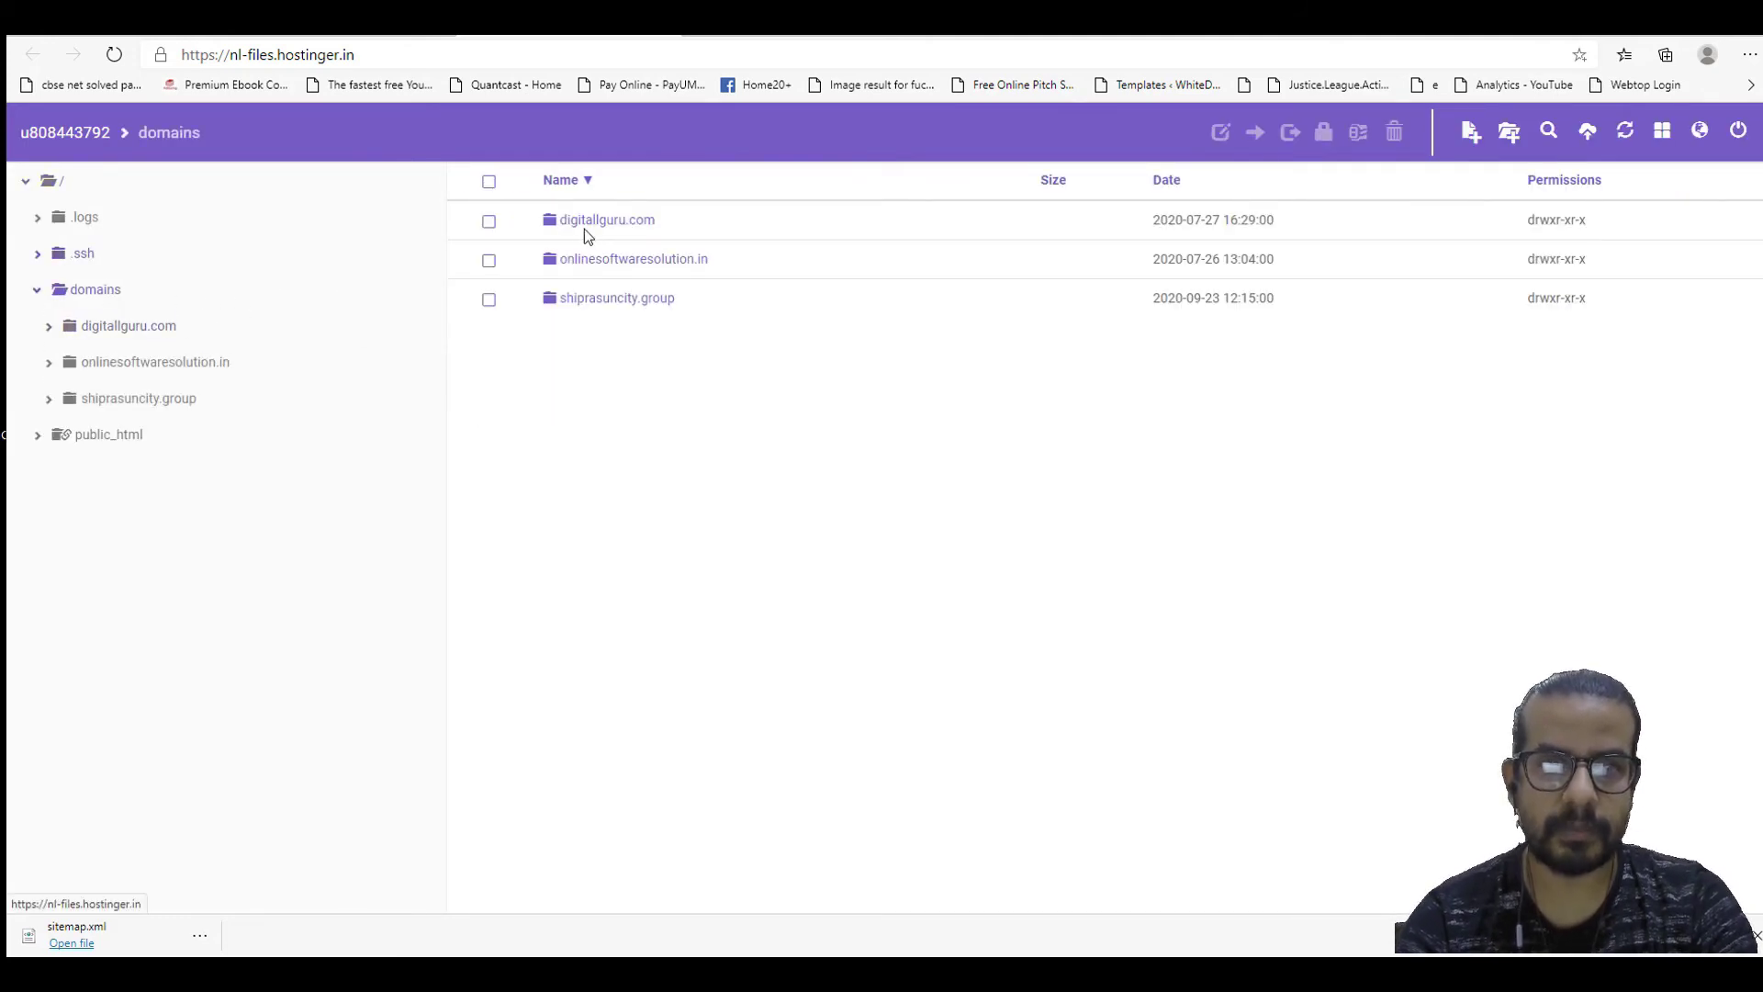
left_click(613, 229)
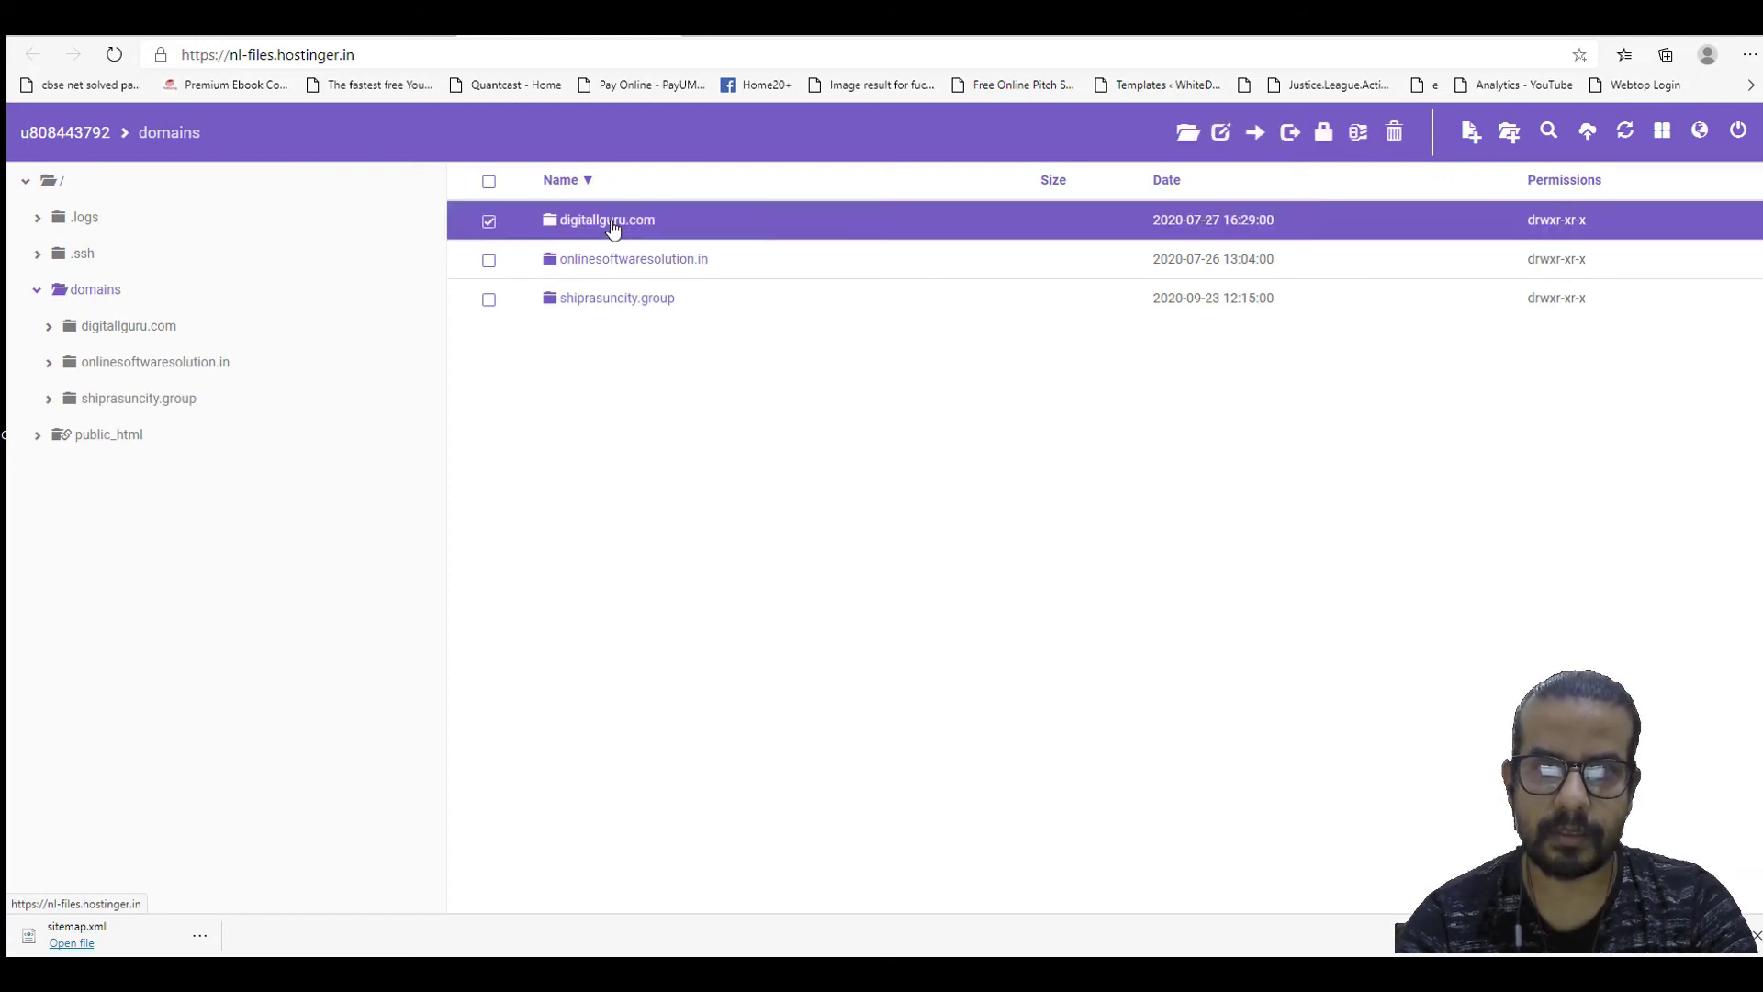
double_click(613, 230)
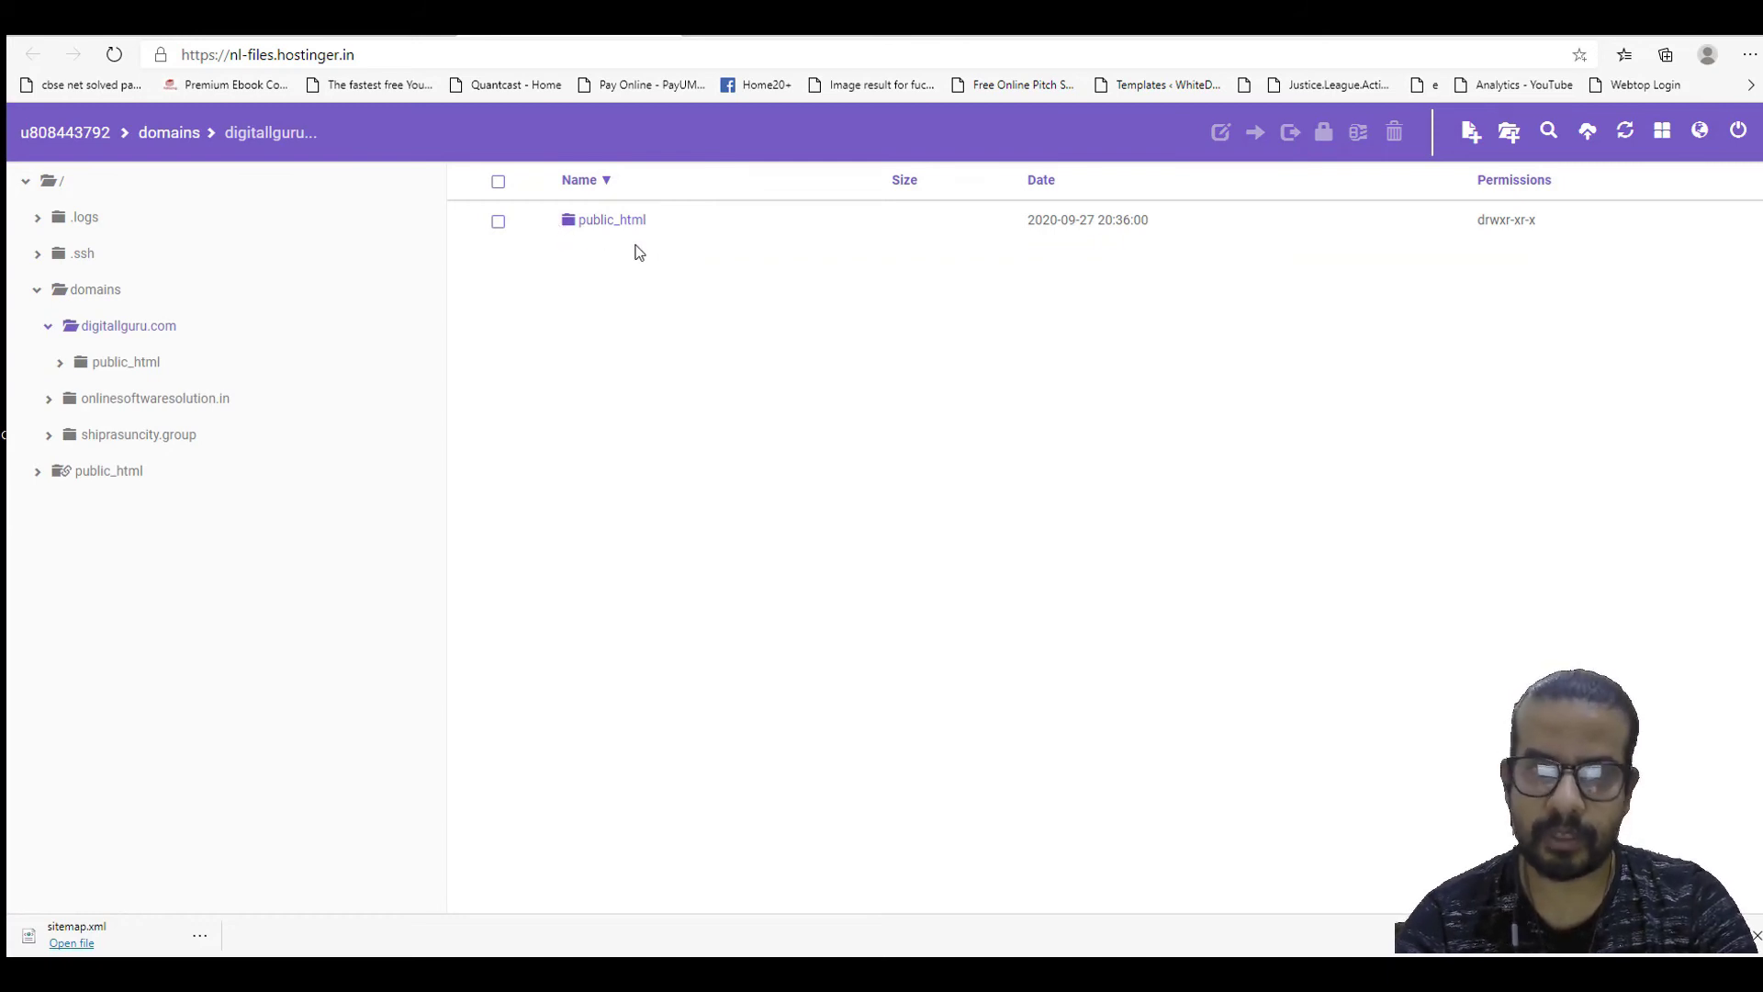
double_click(604, 229)
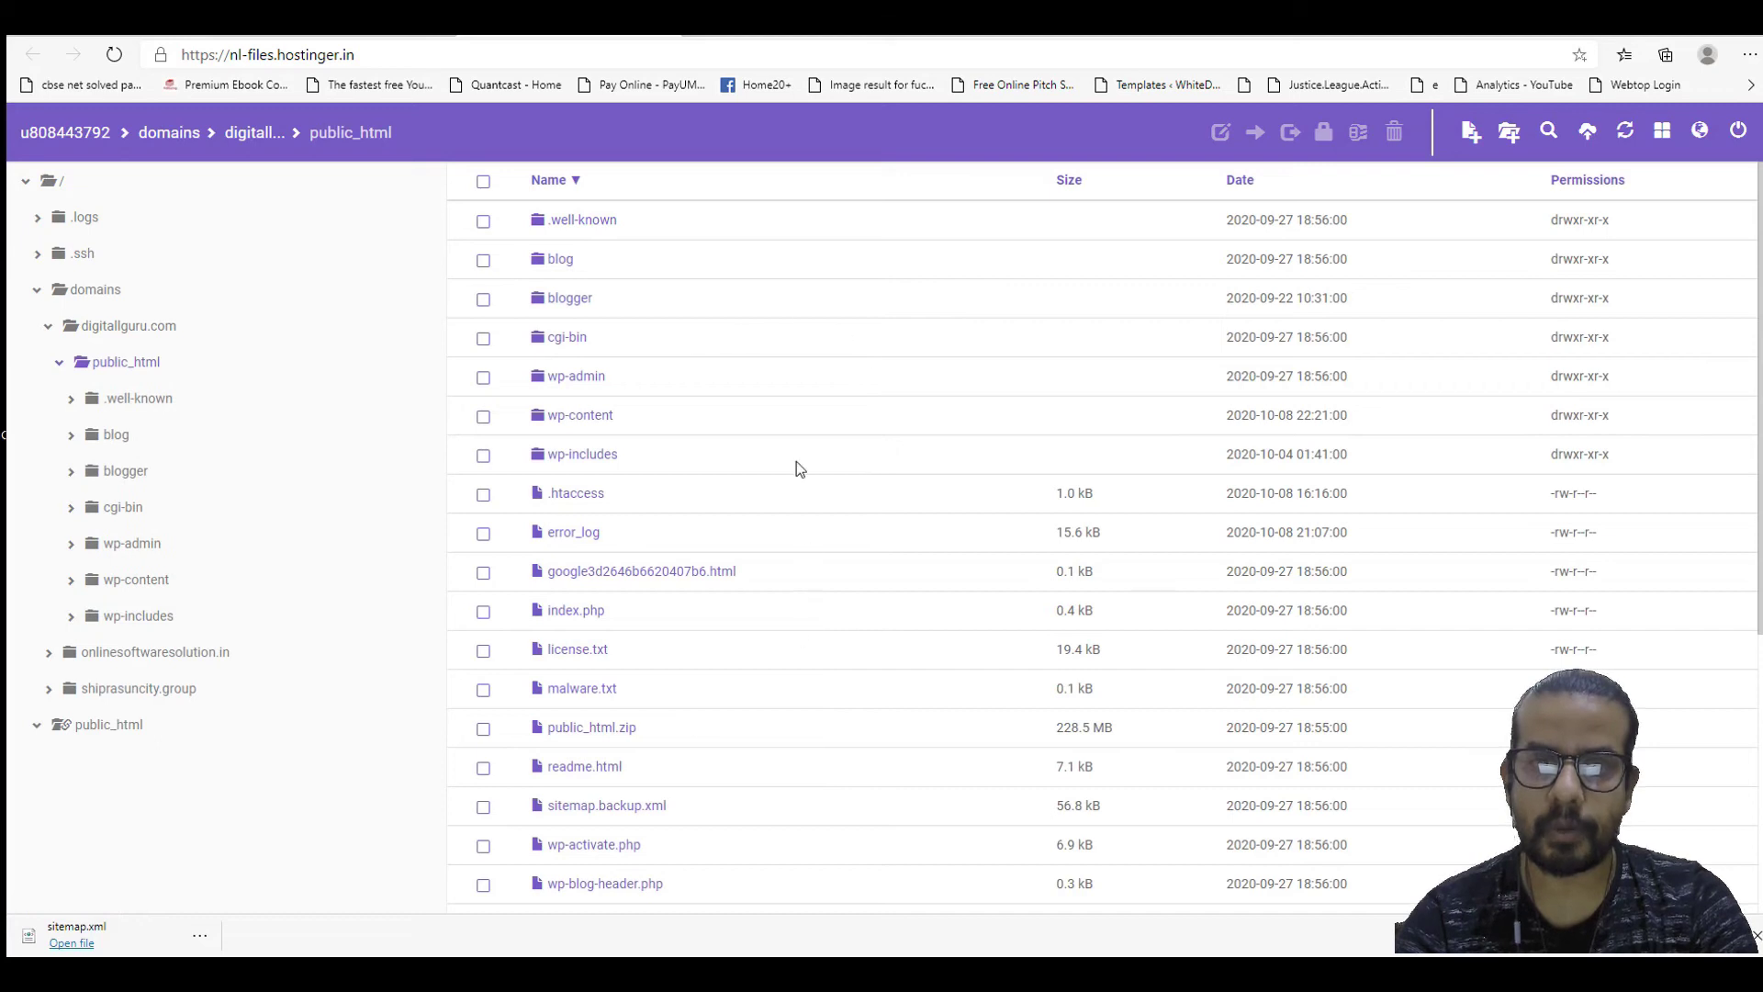
Step: Find the old sitemap.backup.xml file in public_html and delete it
scroll(857, 708, "down", 1)
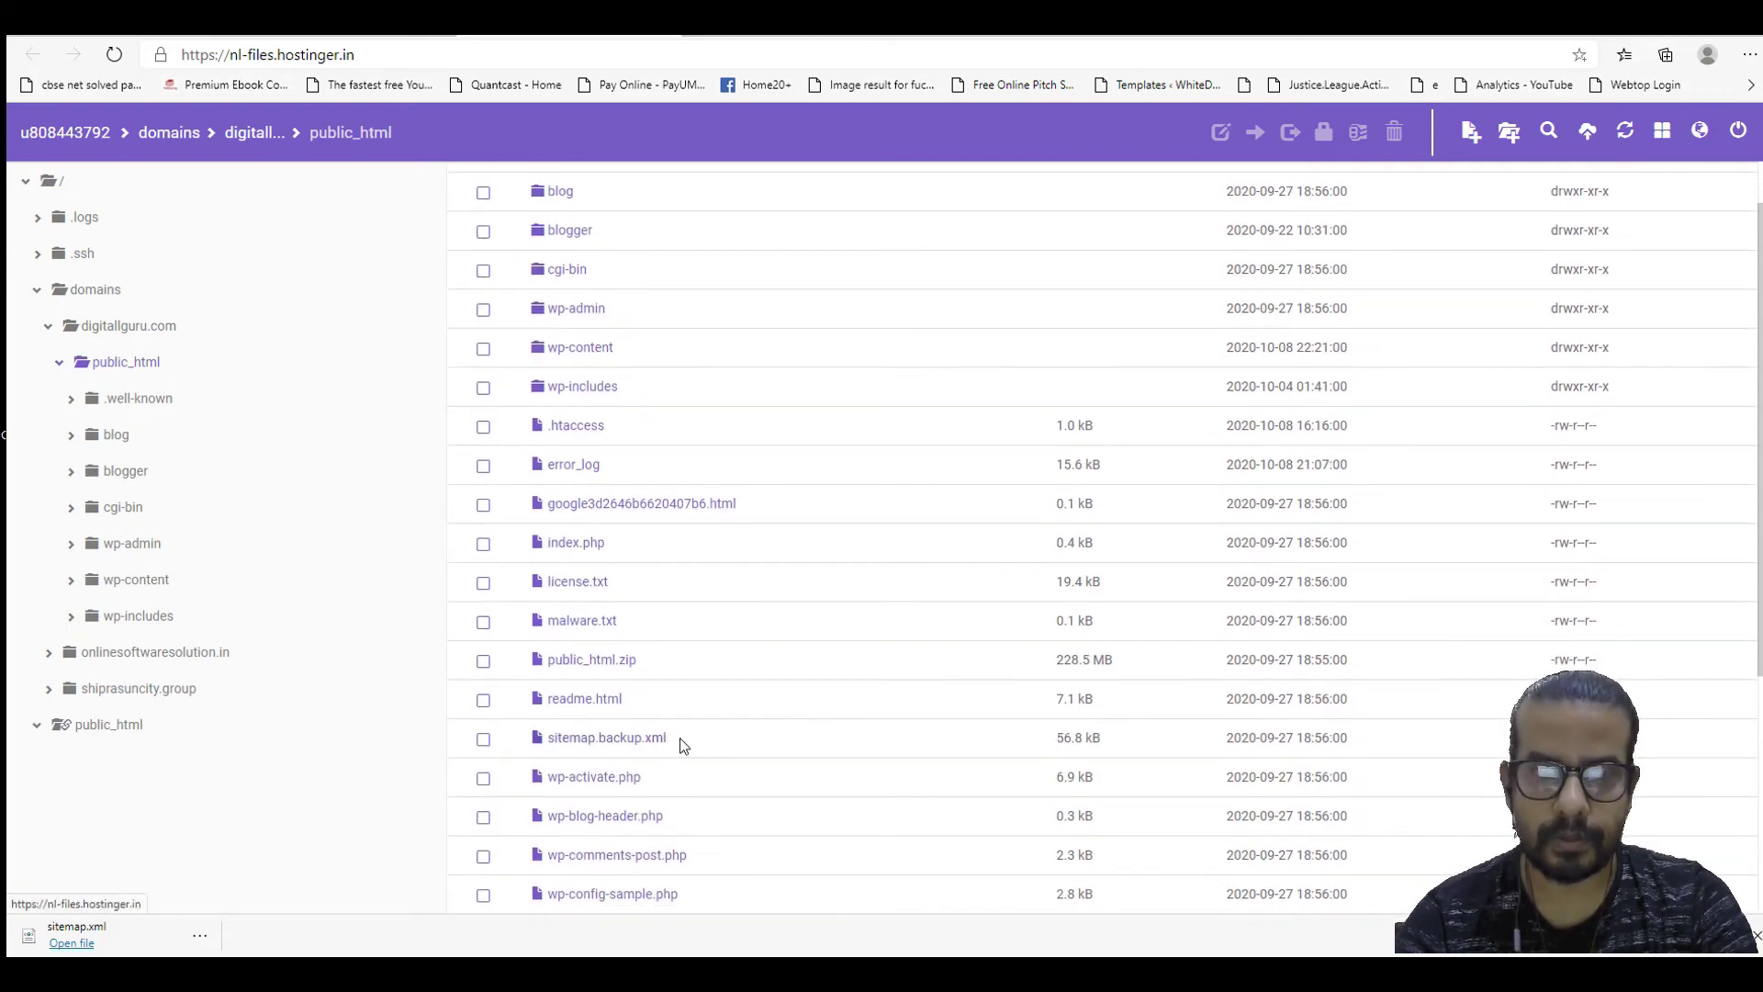
scroll(712, 746, "down", 1)
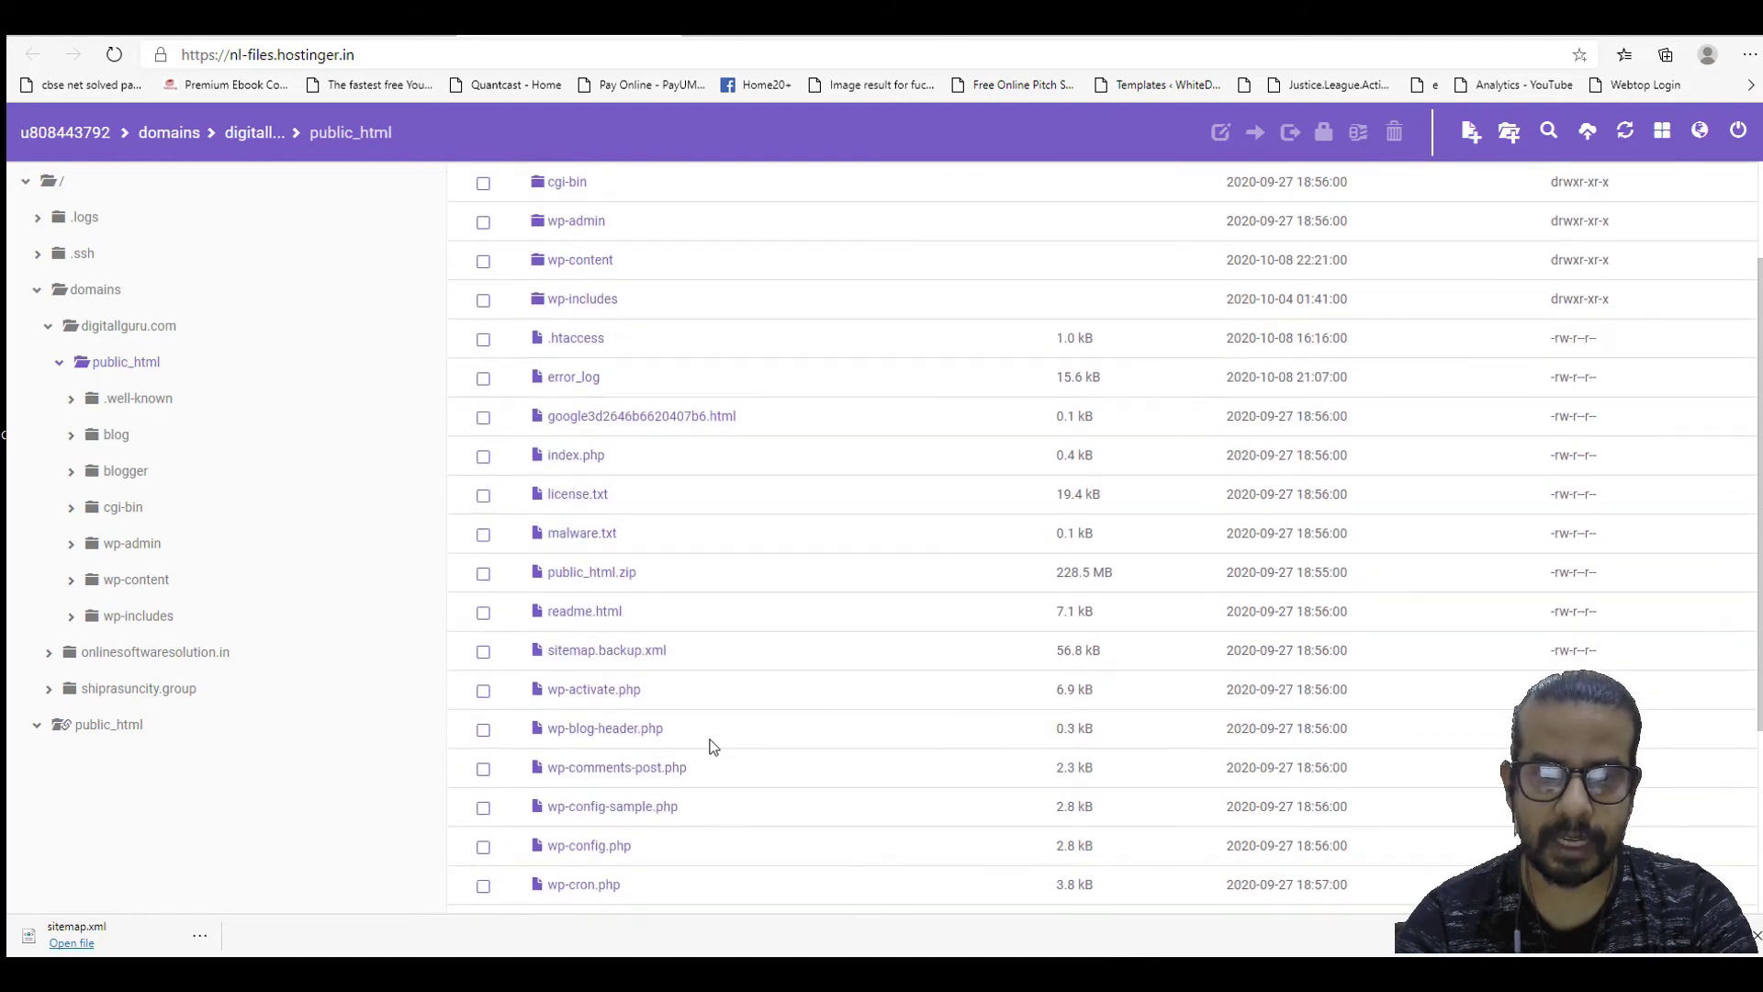
scroll(679, 716, "up", 1)
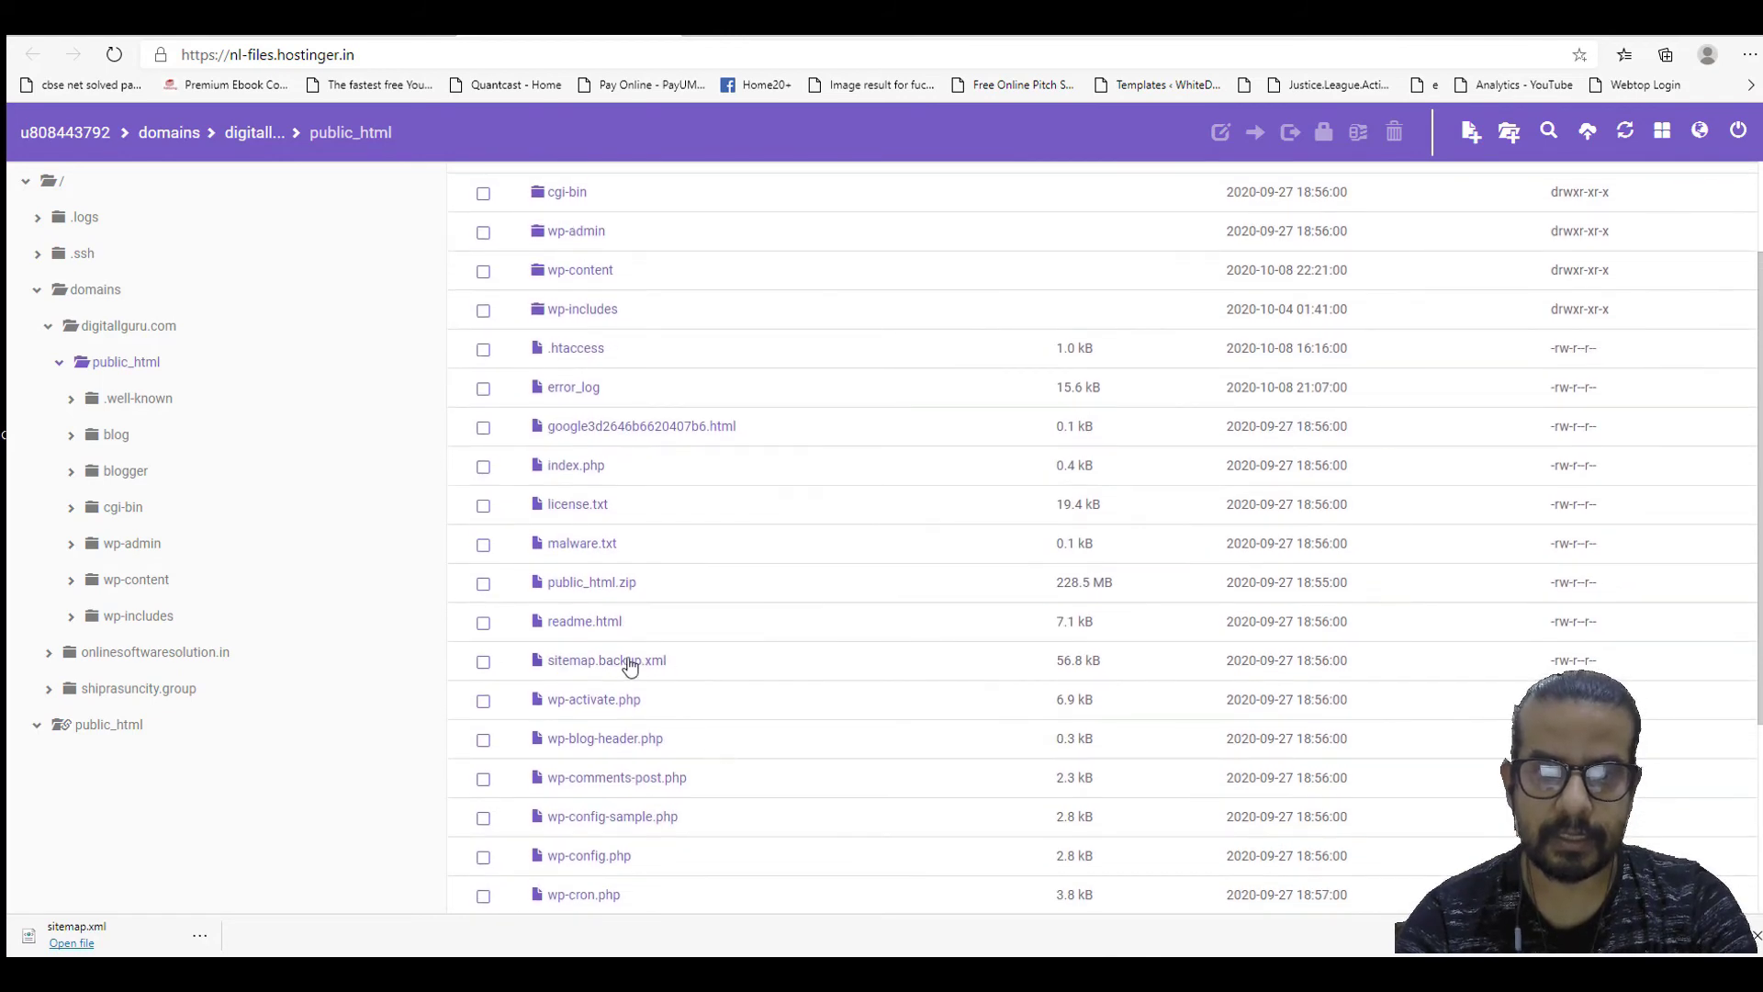
scroll(745, 657, "down", 2)
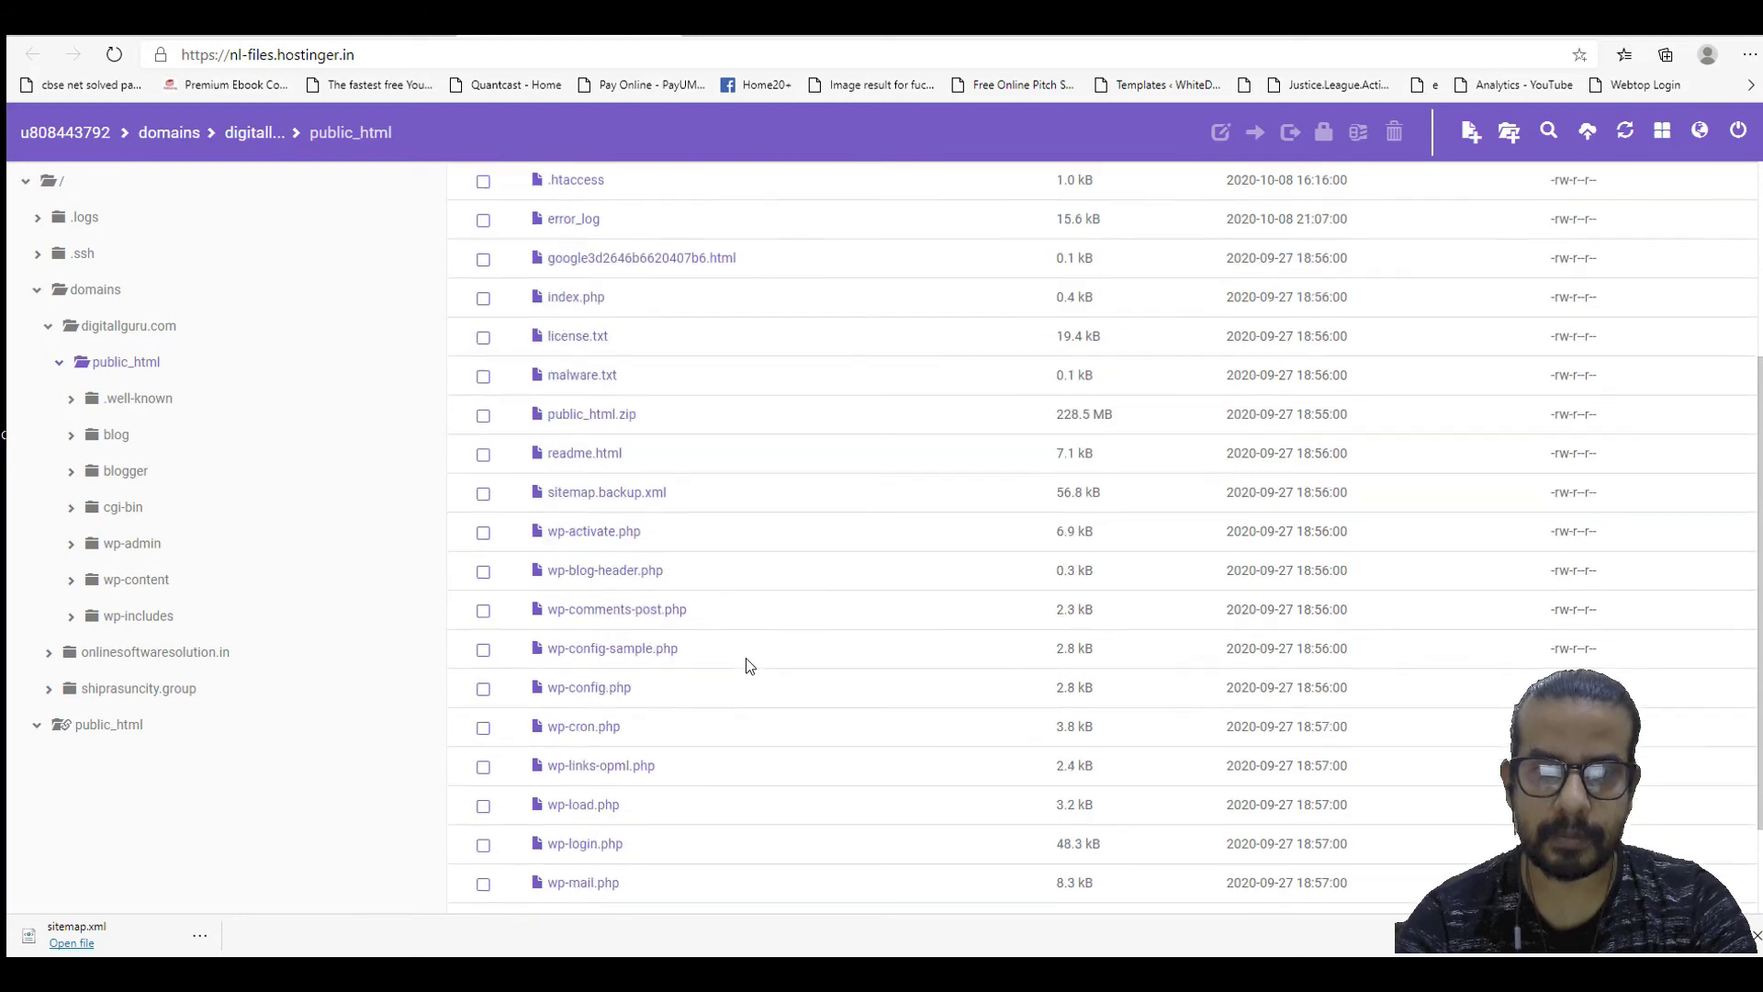
scroll(746, 657, "down", 2)
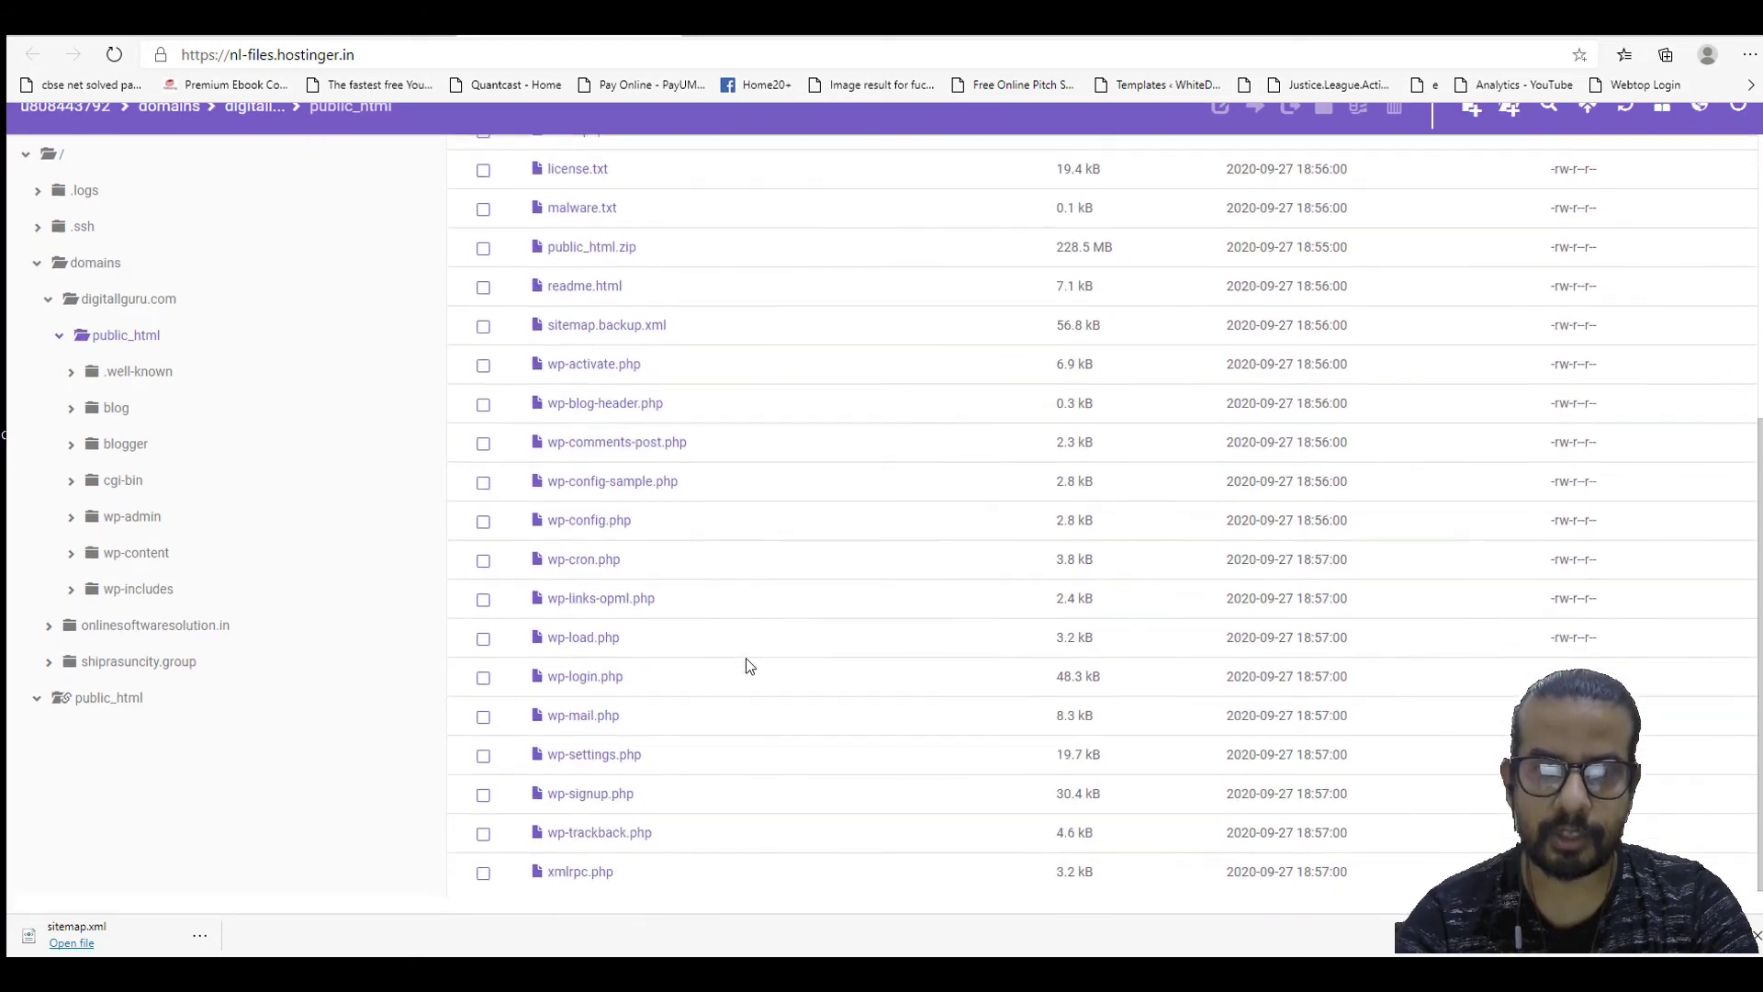
scroll(745, 657, "up", 3)
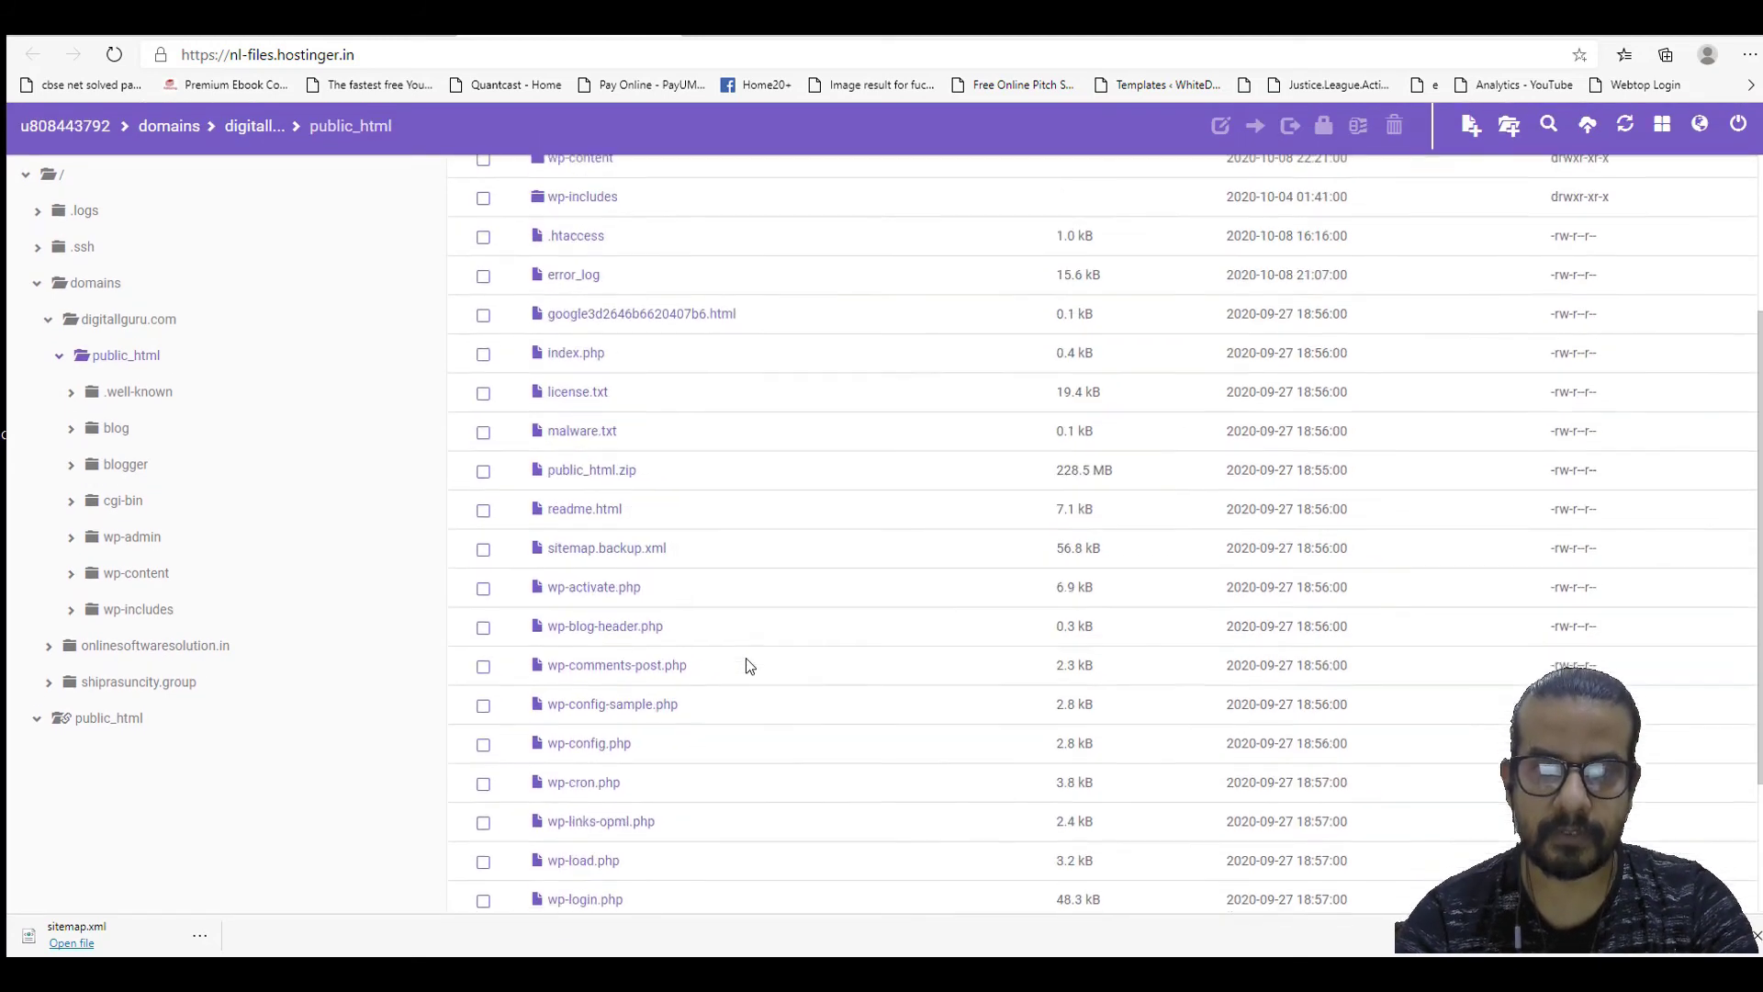
scroll(745, 657, "up", 2)
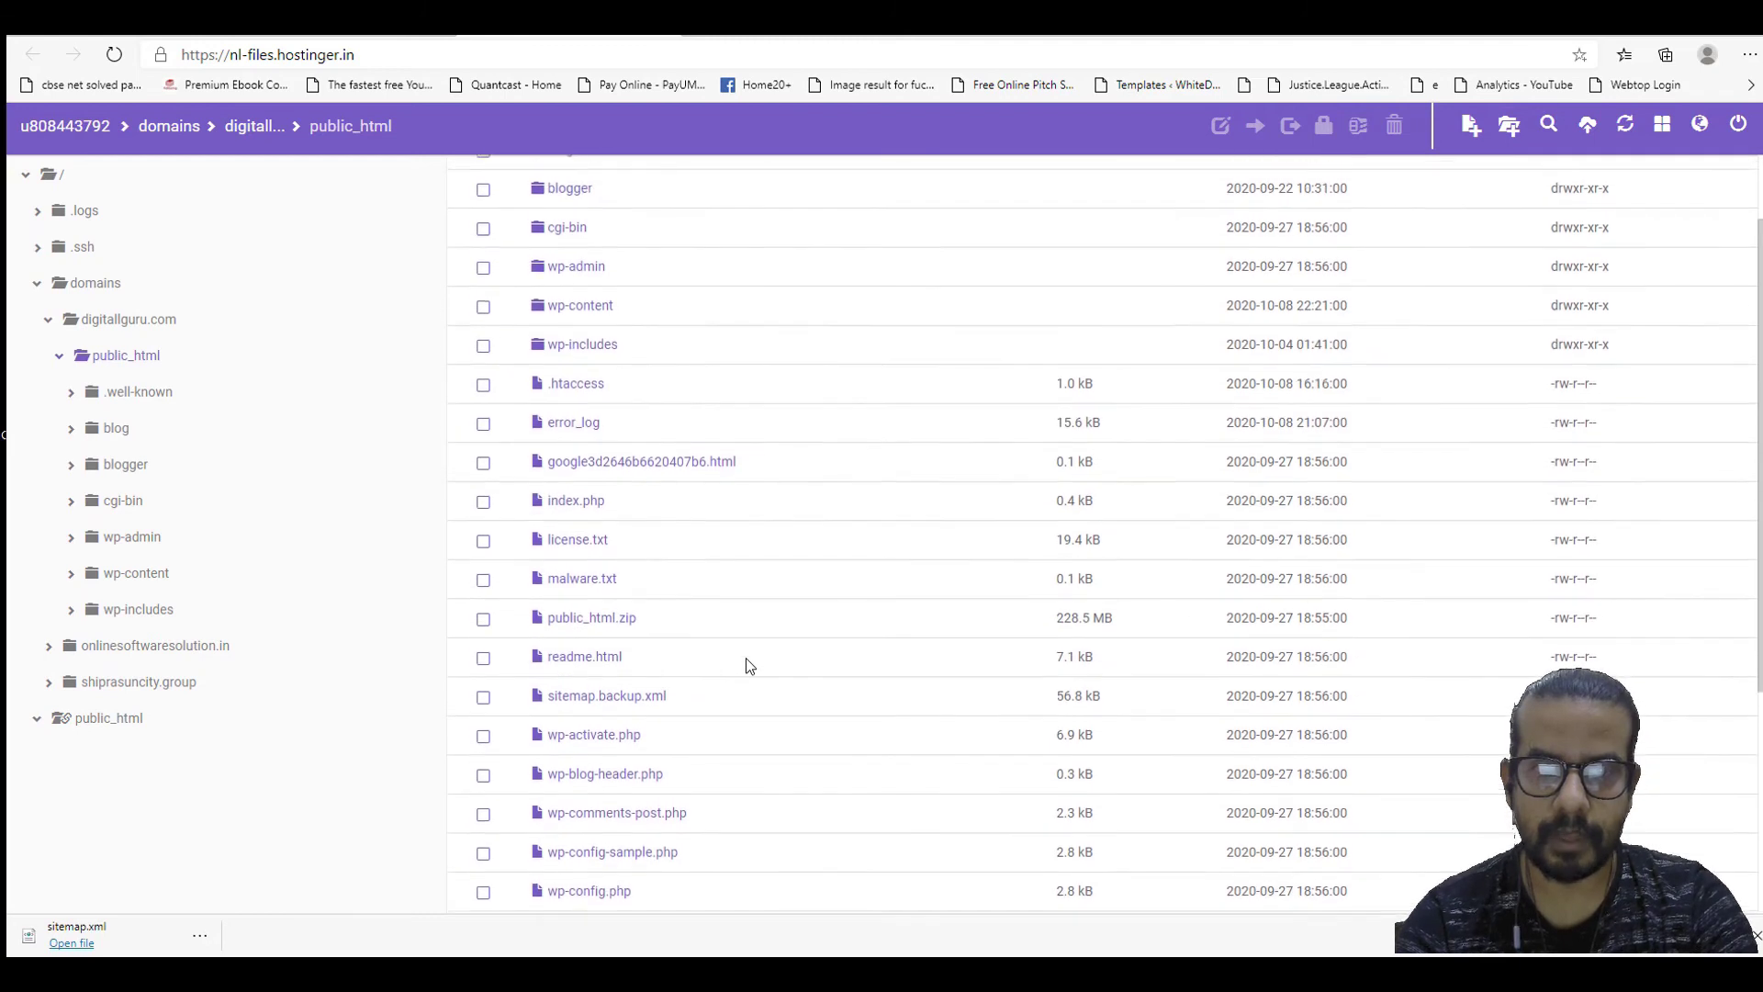
left_click(483, 701)
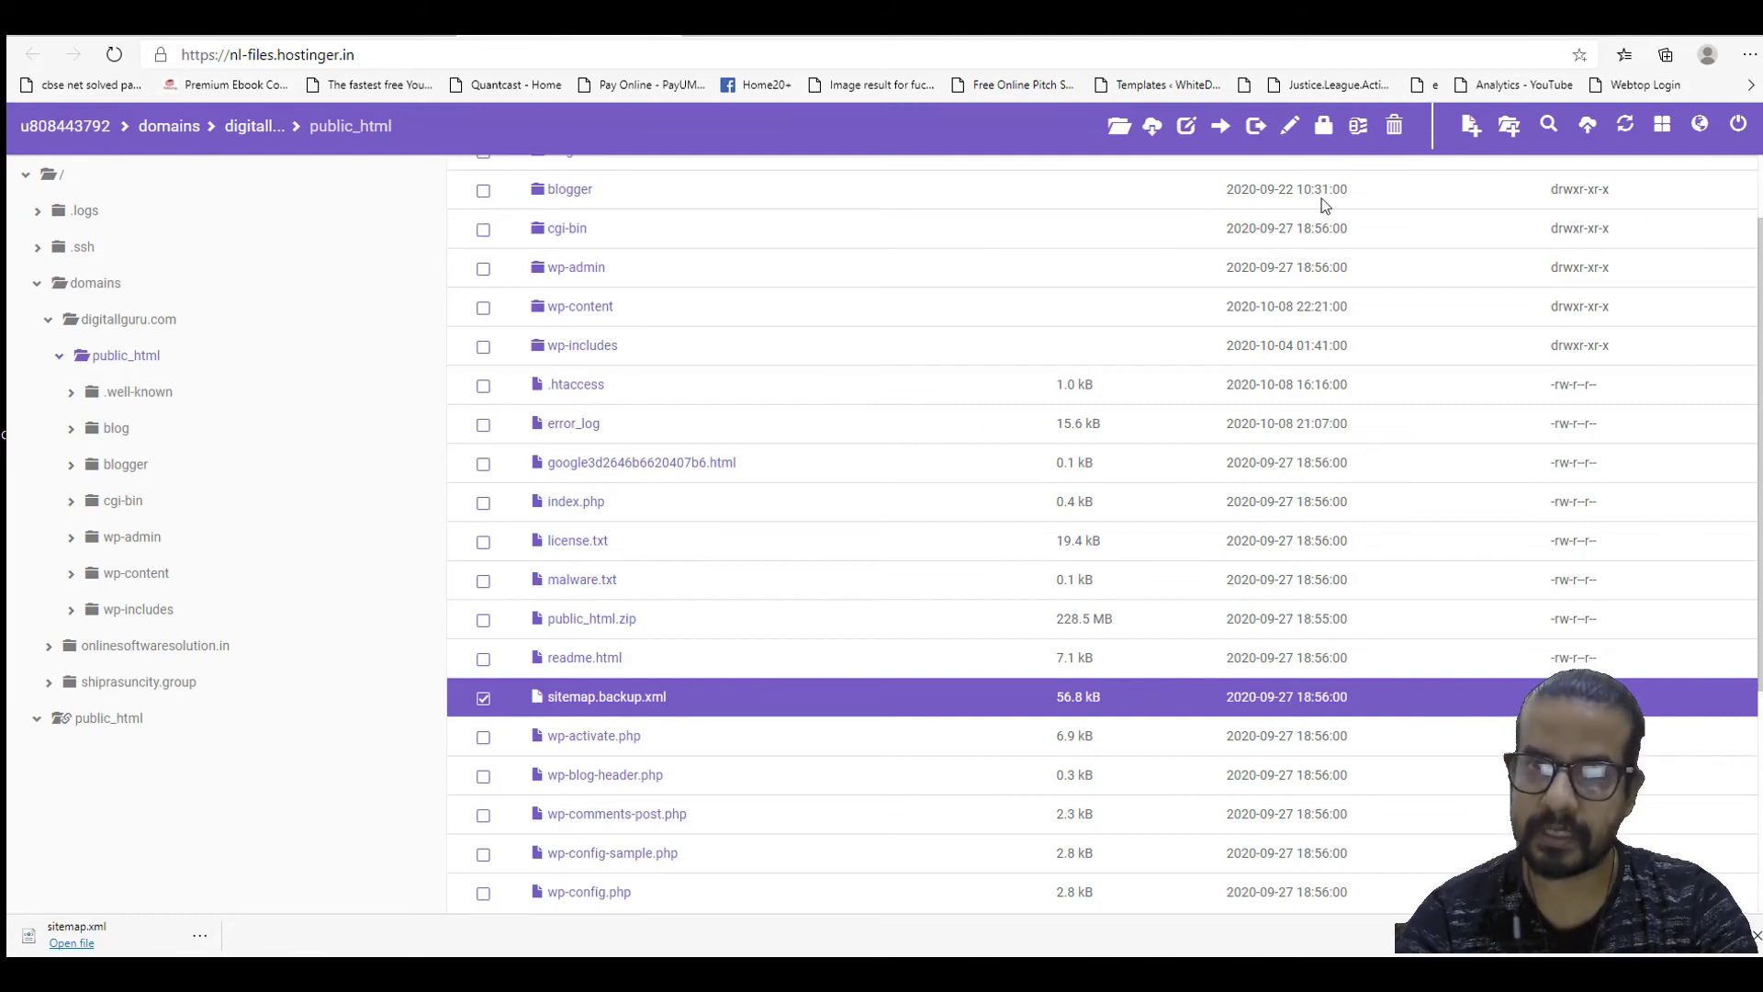
left_click(1394, 131)
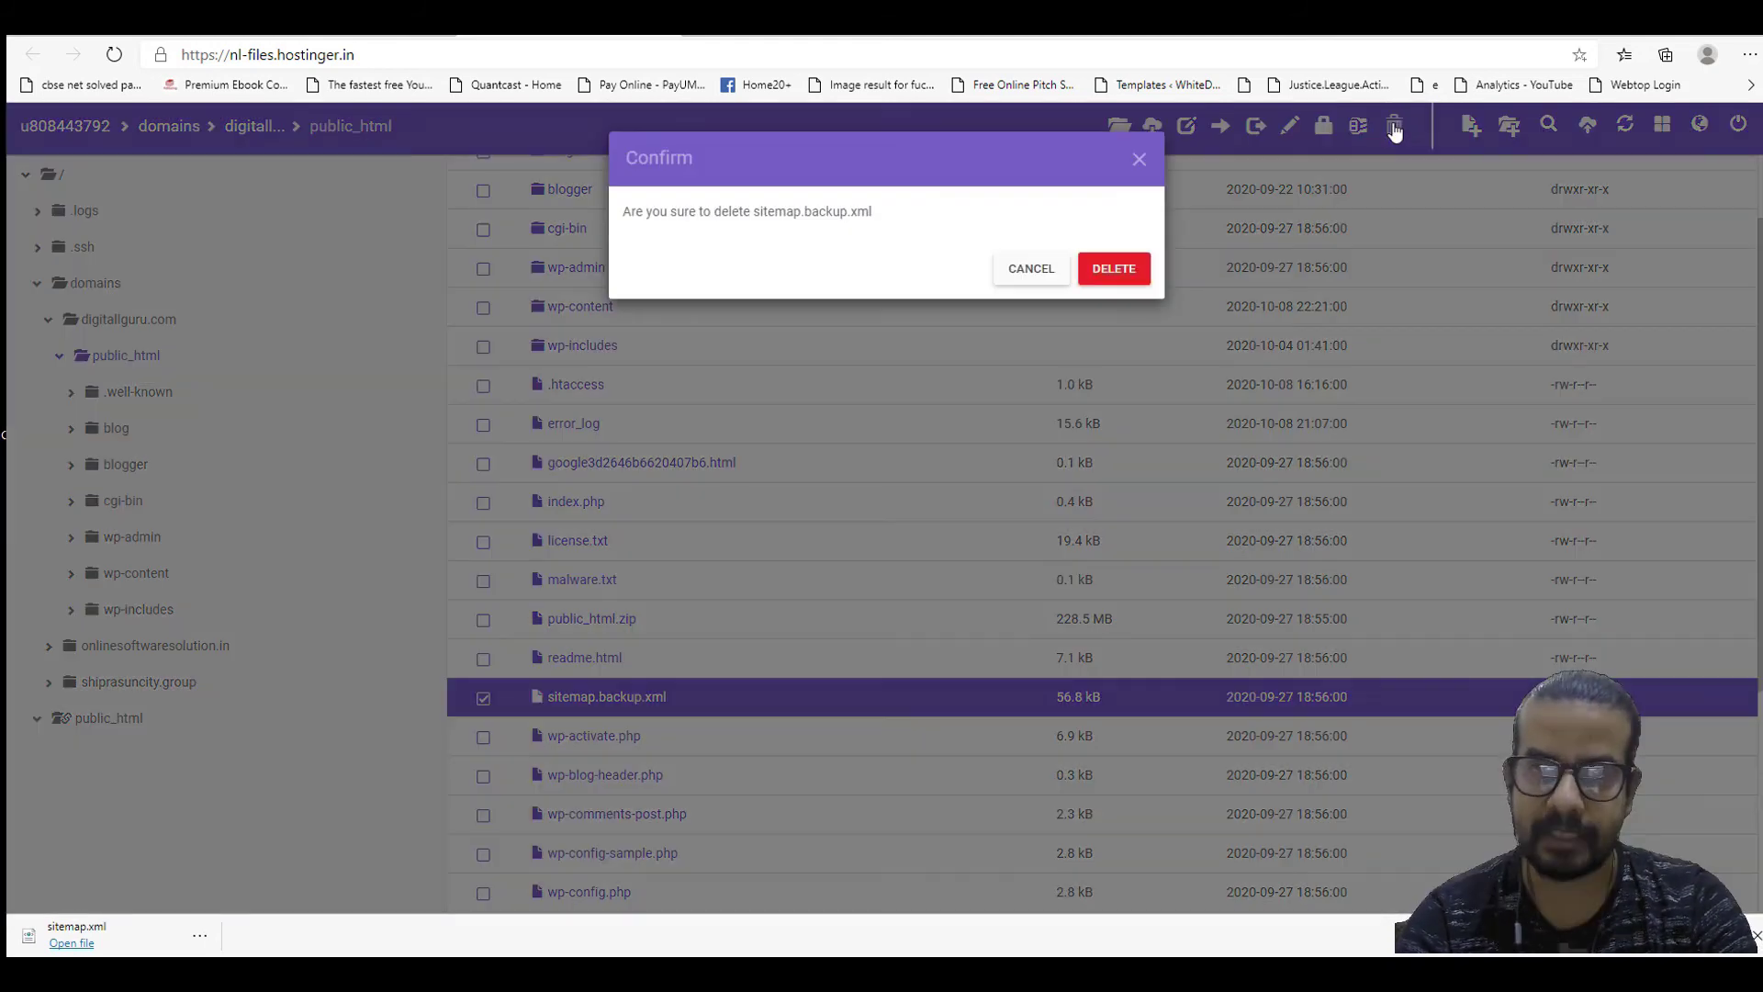
left_click(1136, 268)
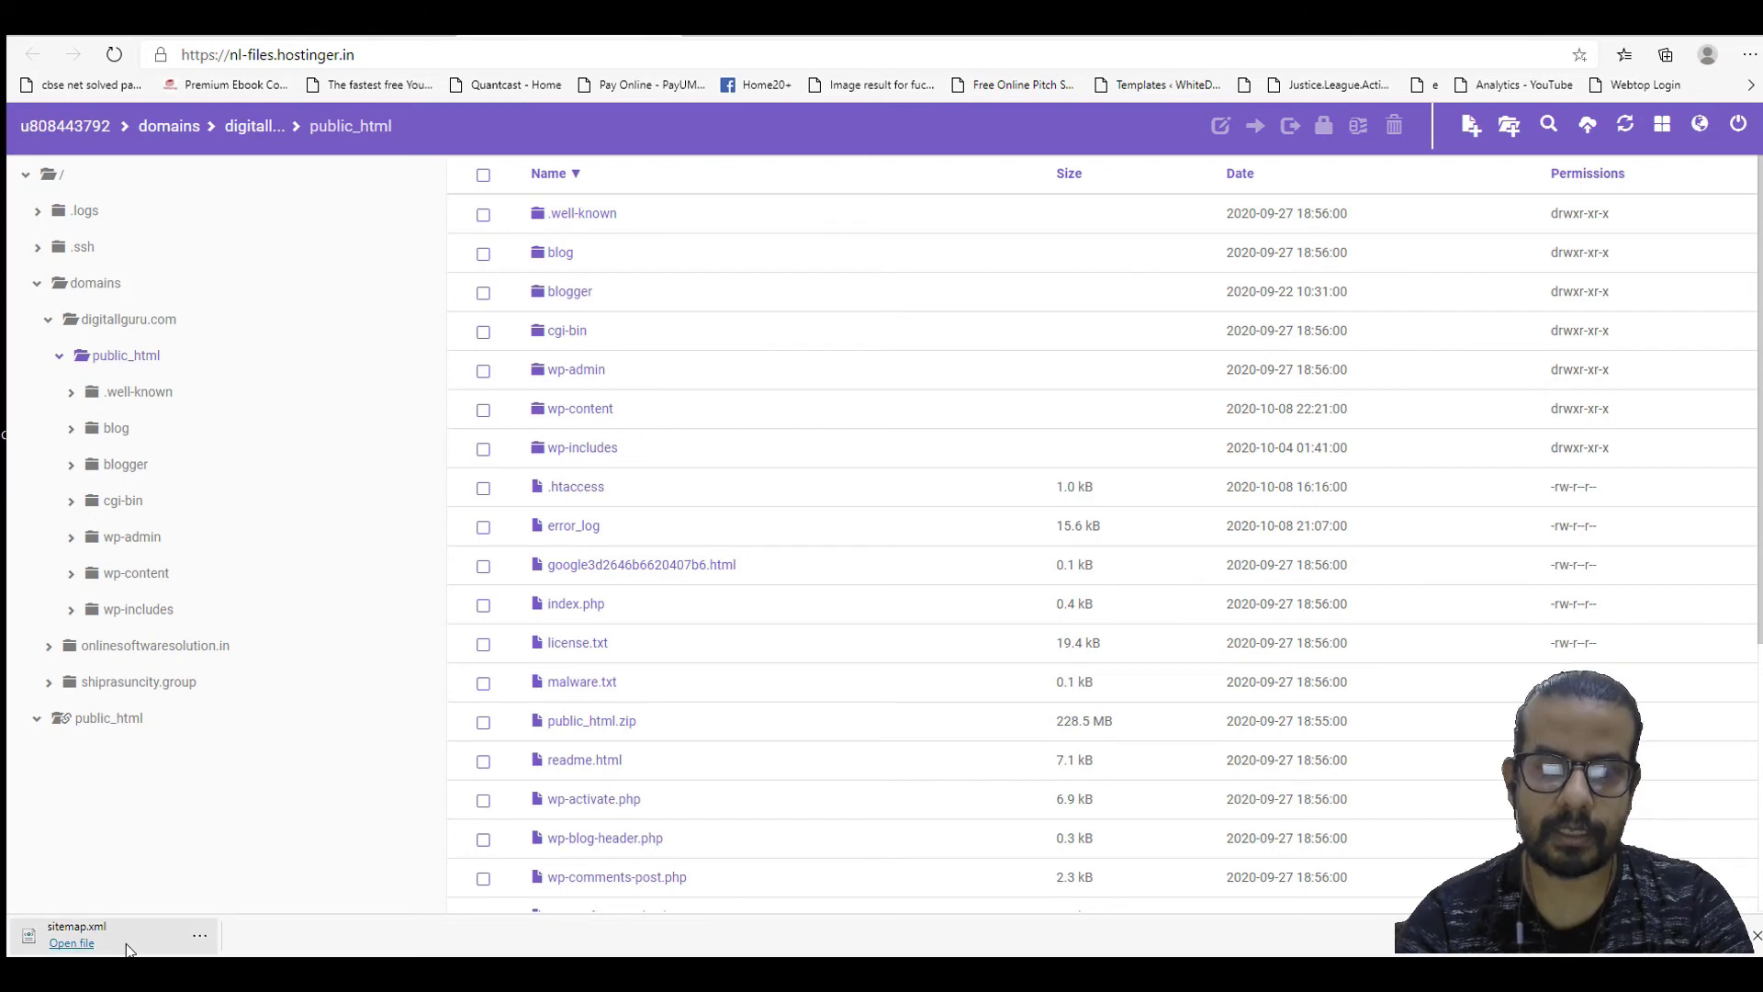
Step: Upload the downloaded sitemap.xml to /domains/digitallguru.com/public_html and check the folder's file list
left_click_drag(128, 948, 870, 522)
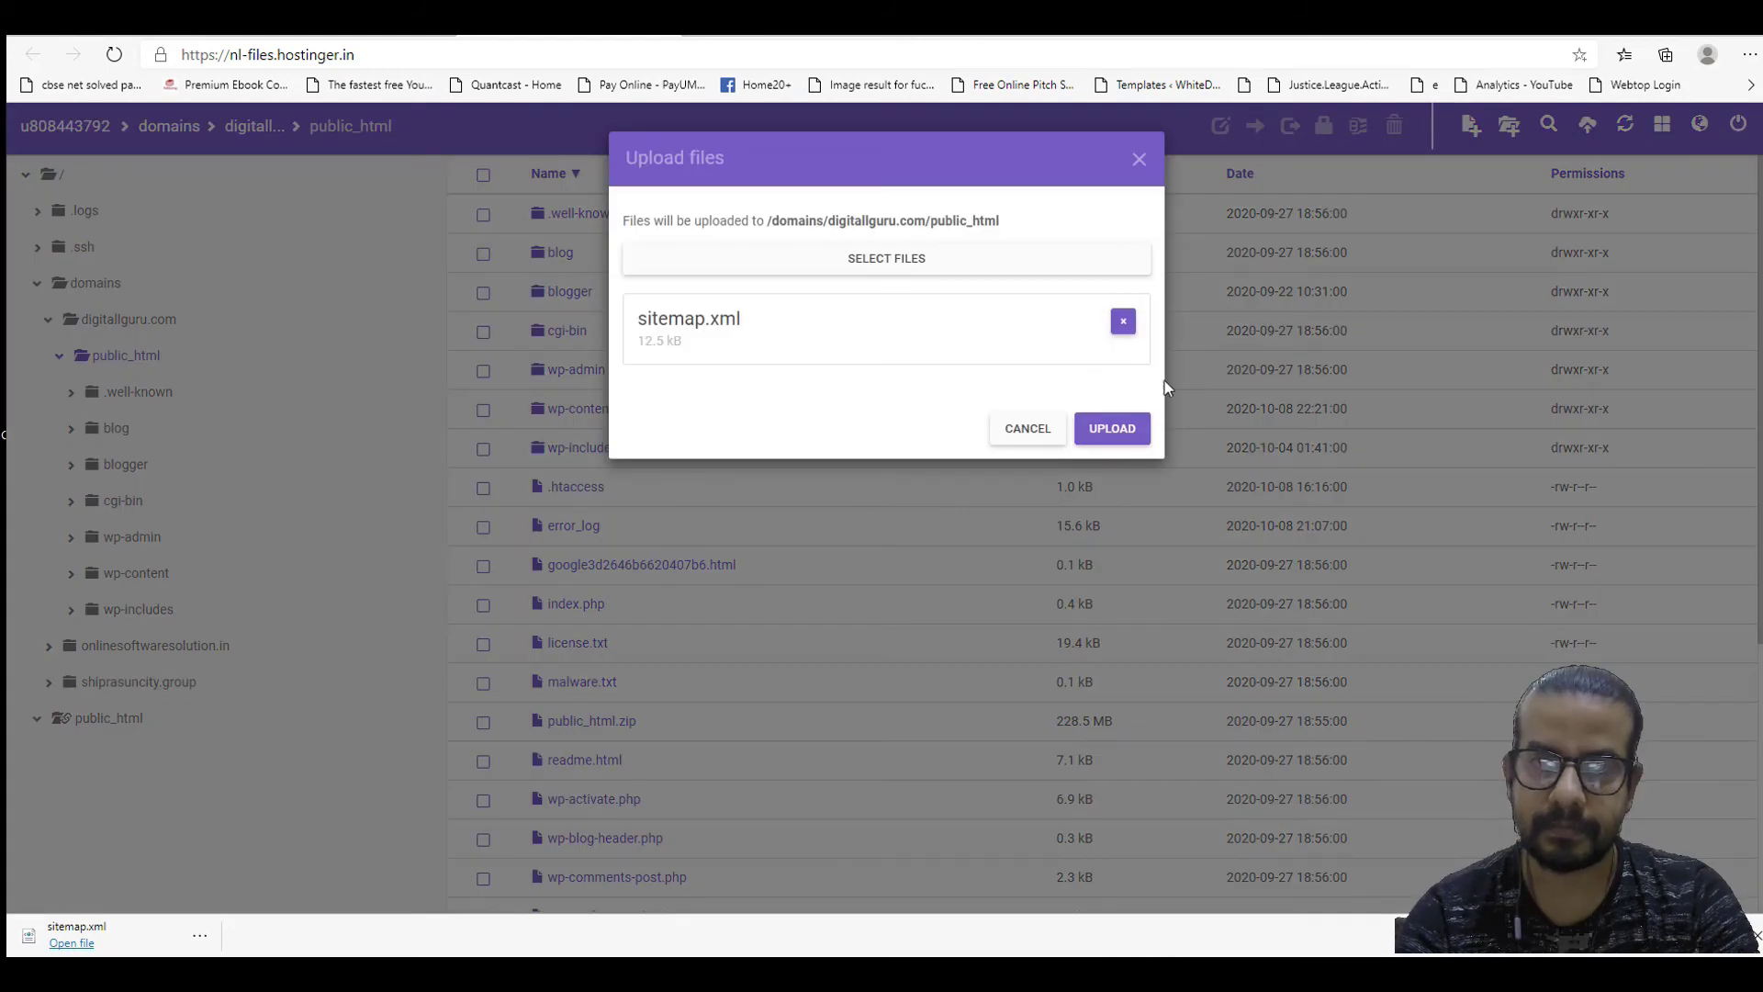
left_click(1122, 432)
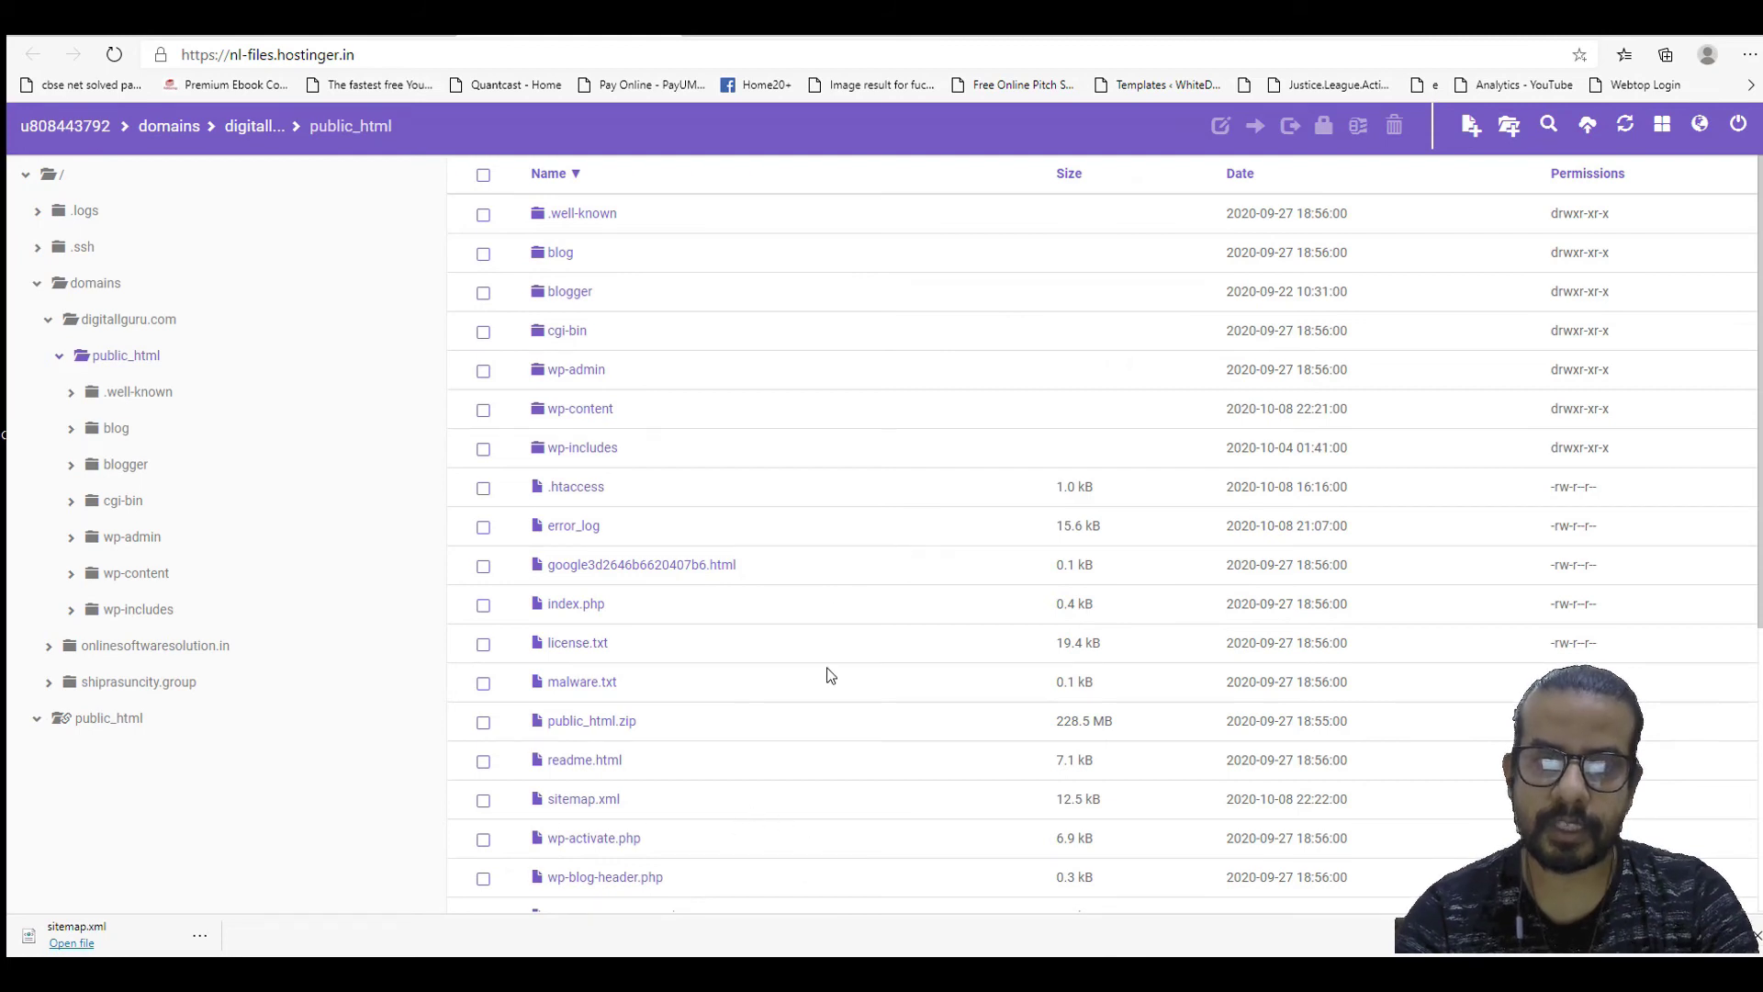
scroll(826, 671, "down", 5)
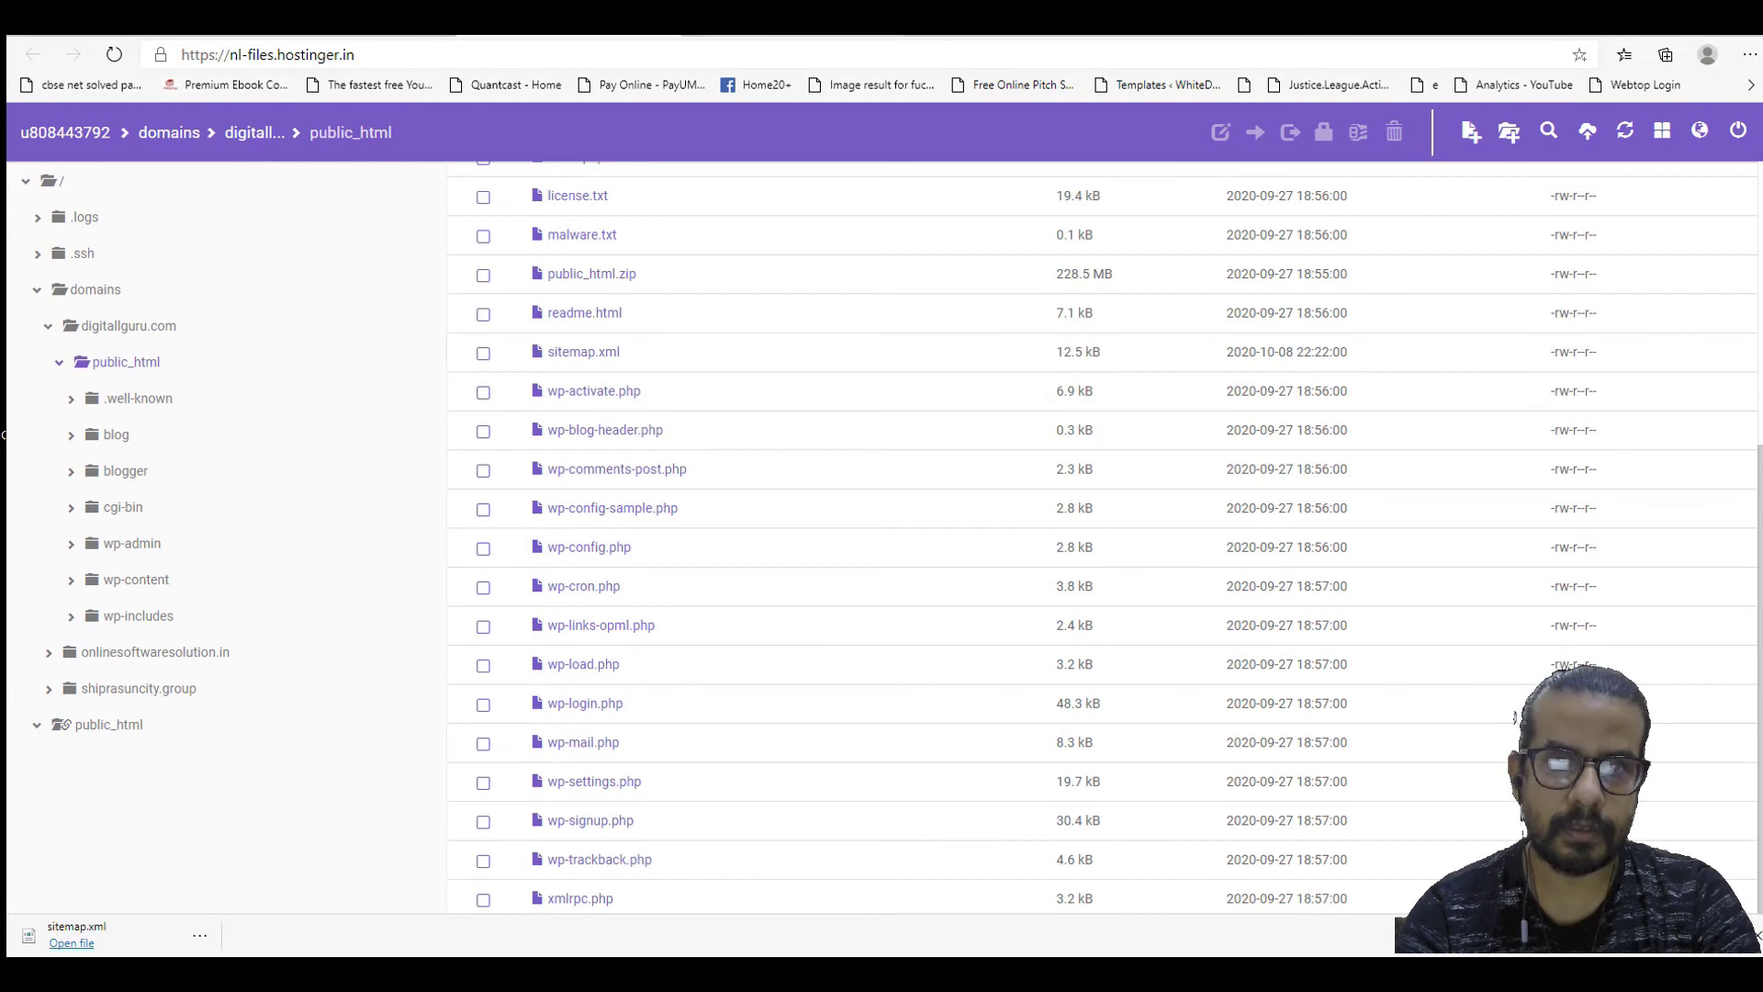
key("alt+Tab")
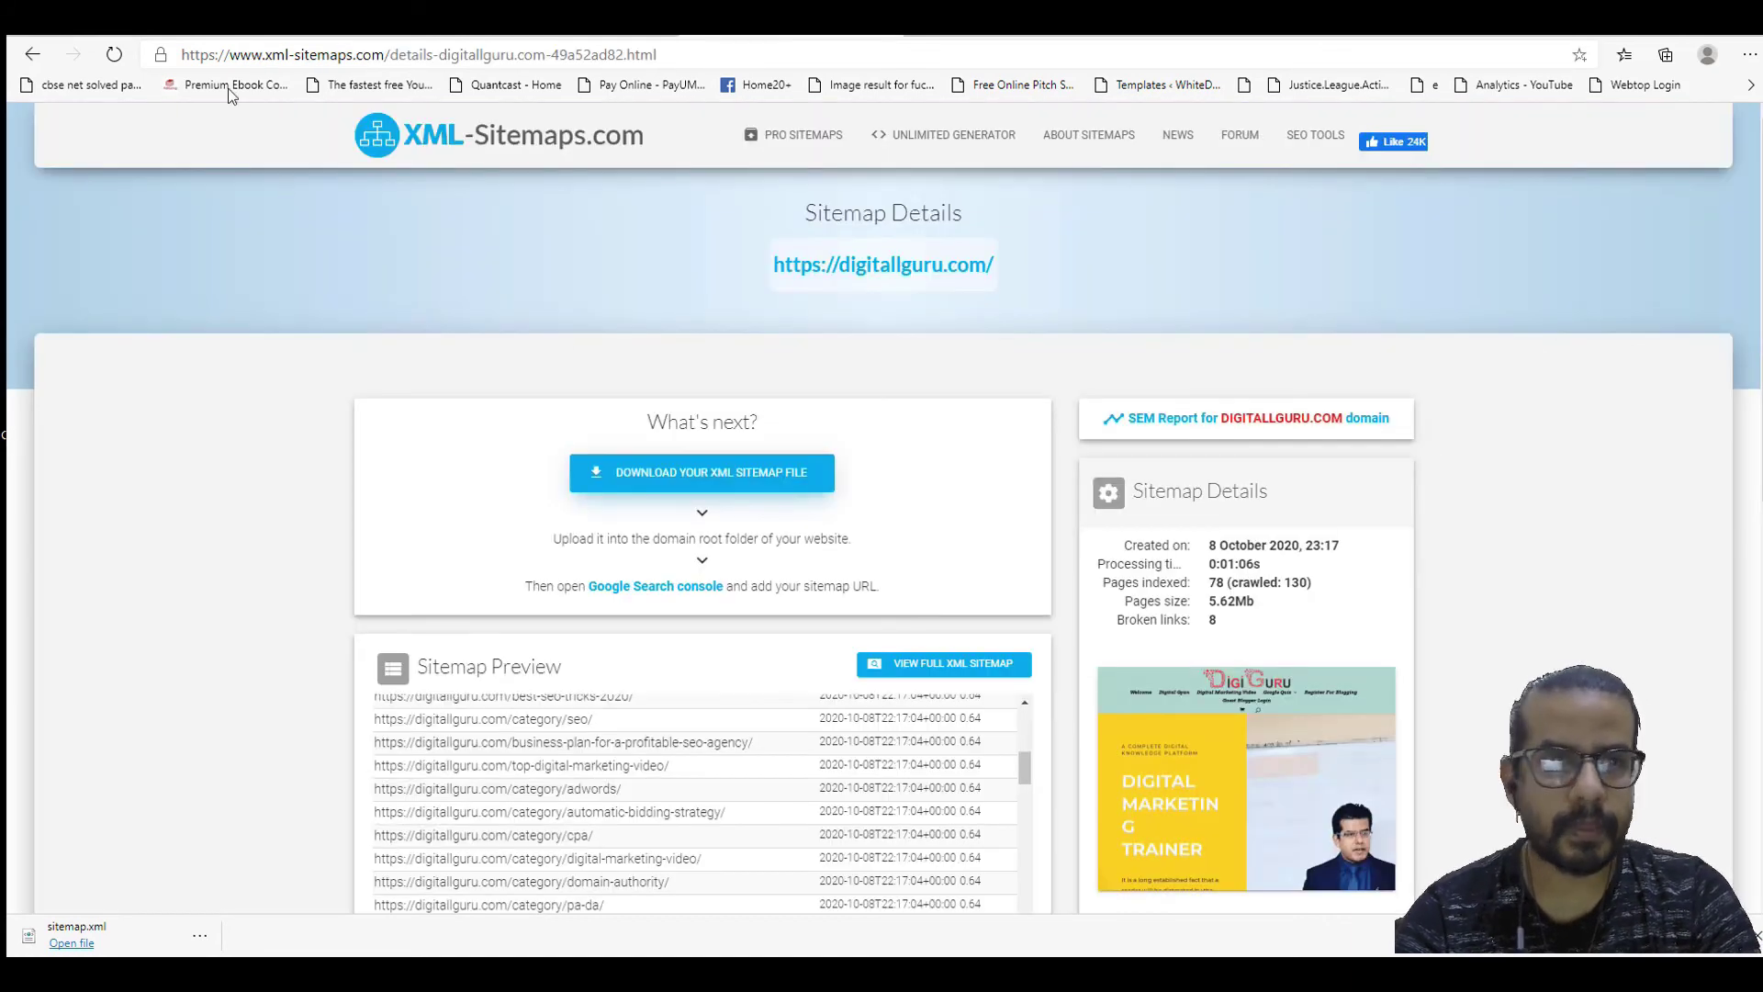
left_click(180, 22)
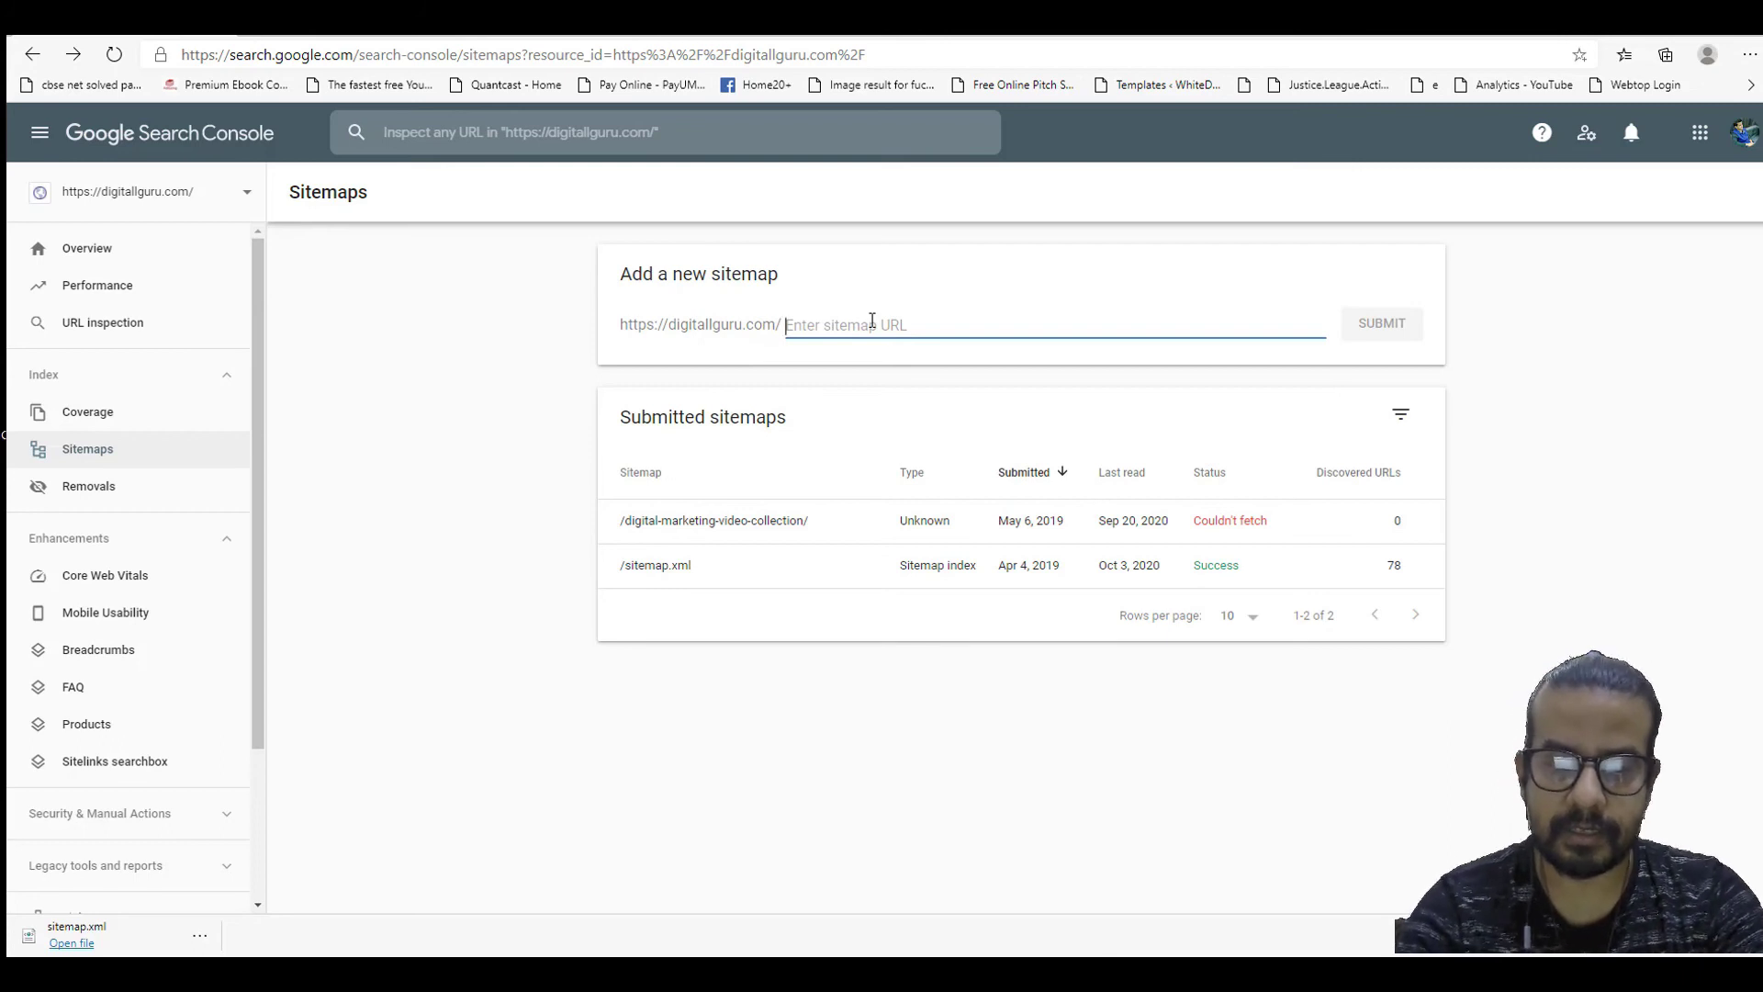
type("sitemap")
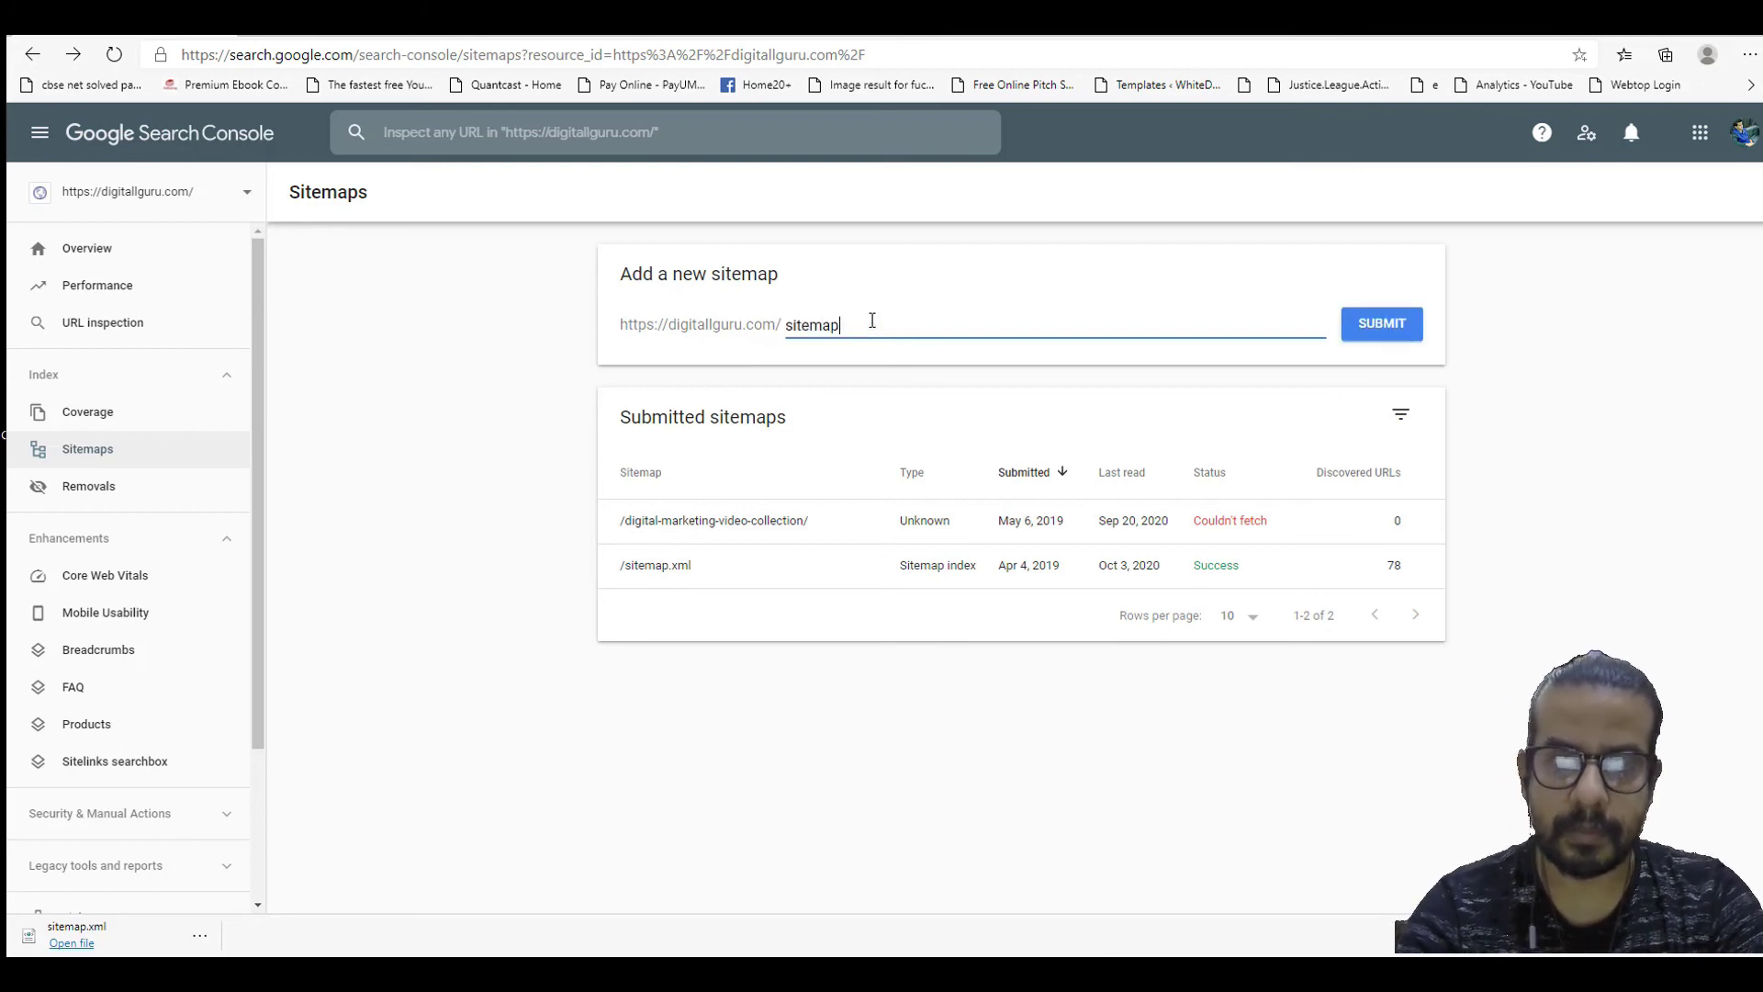
type(".xml")
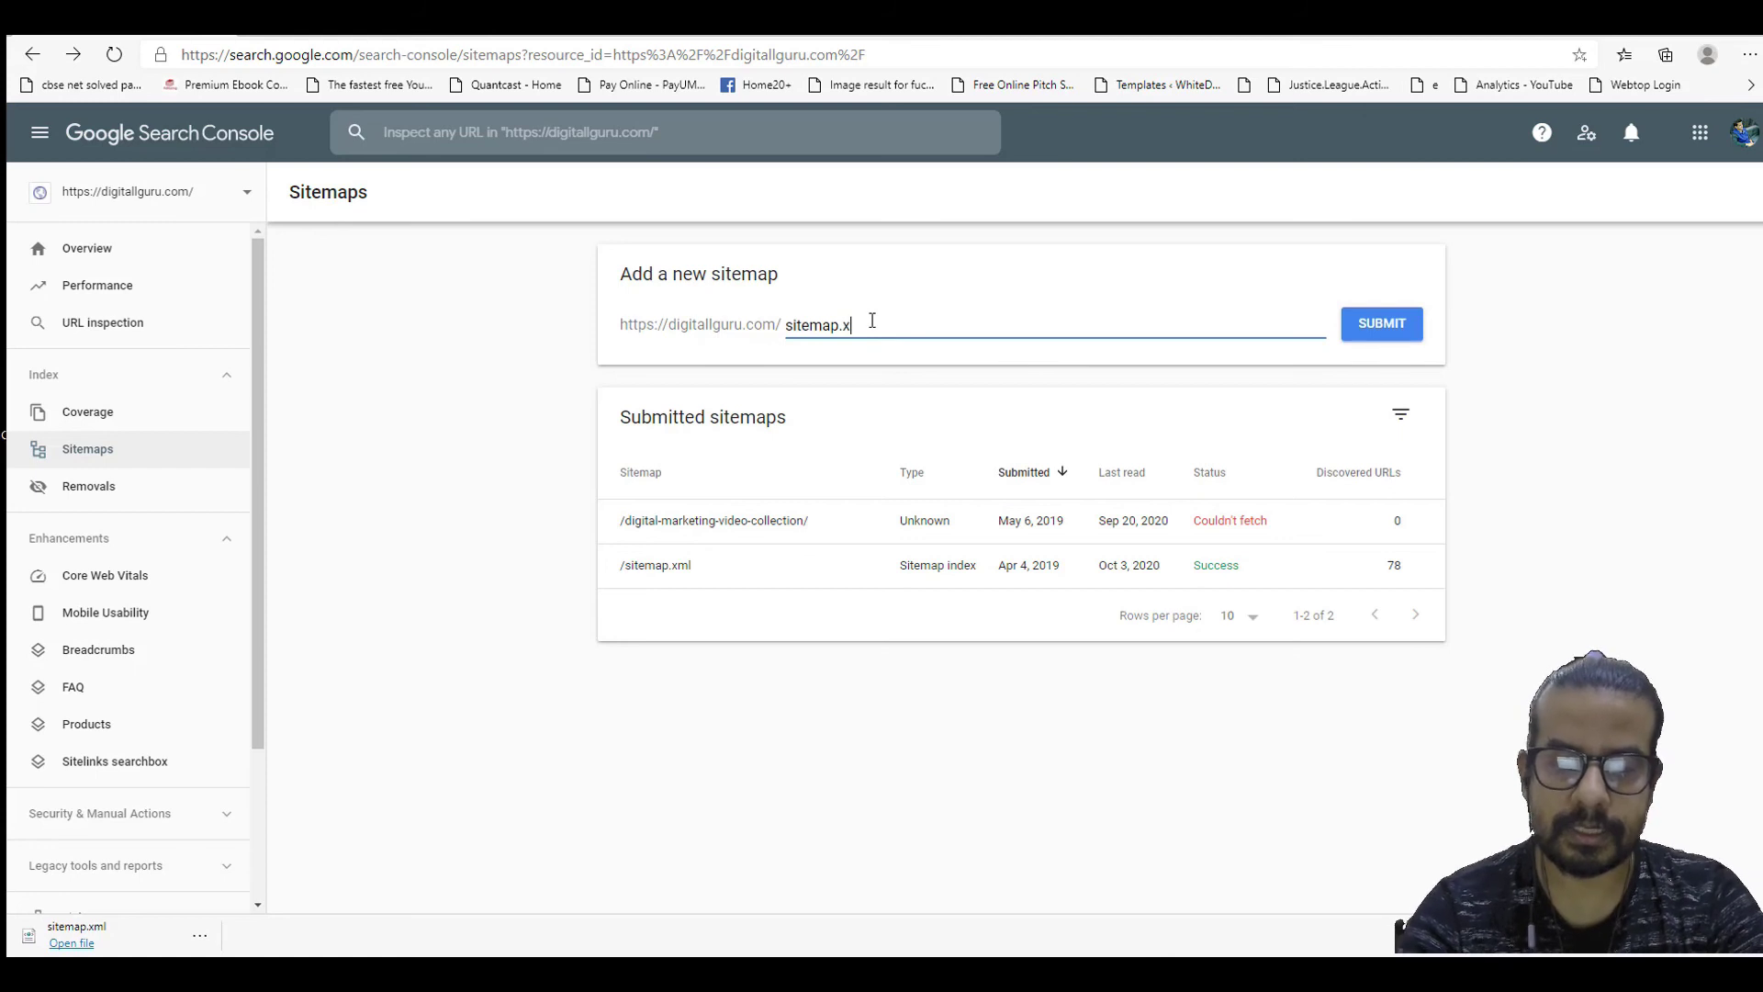
left_click(1398, 326)
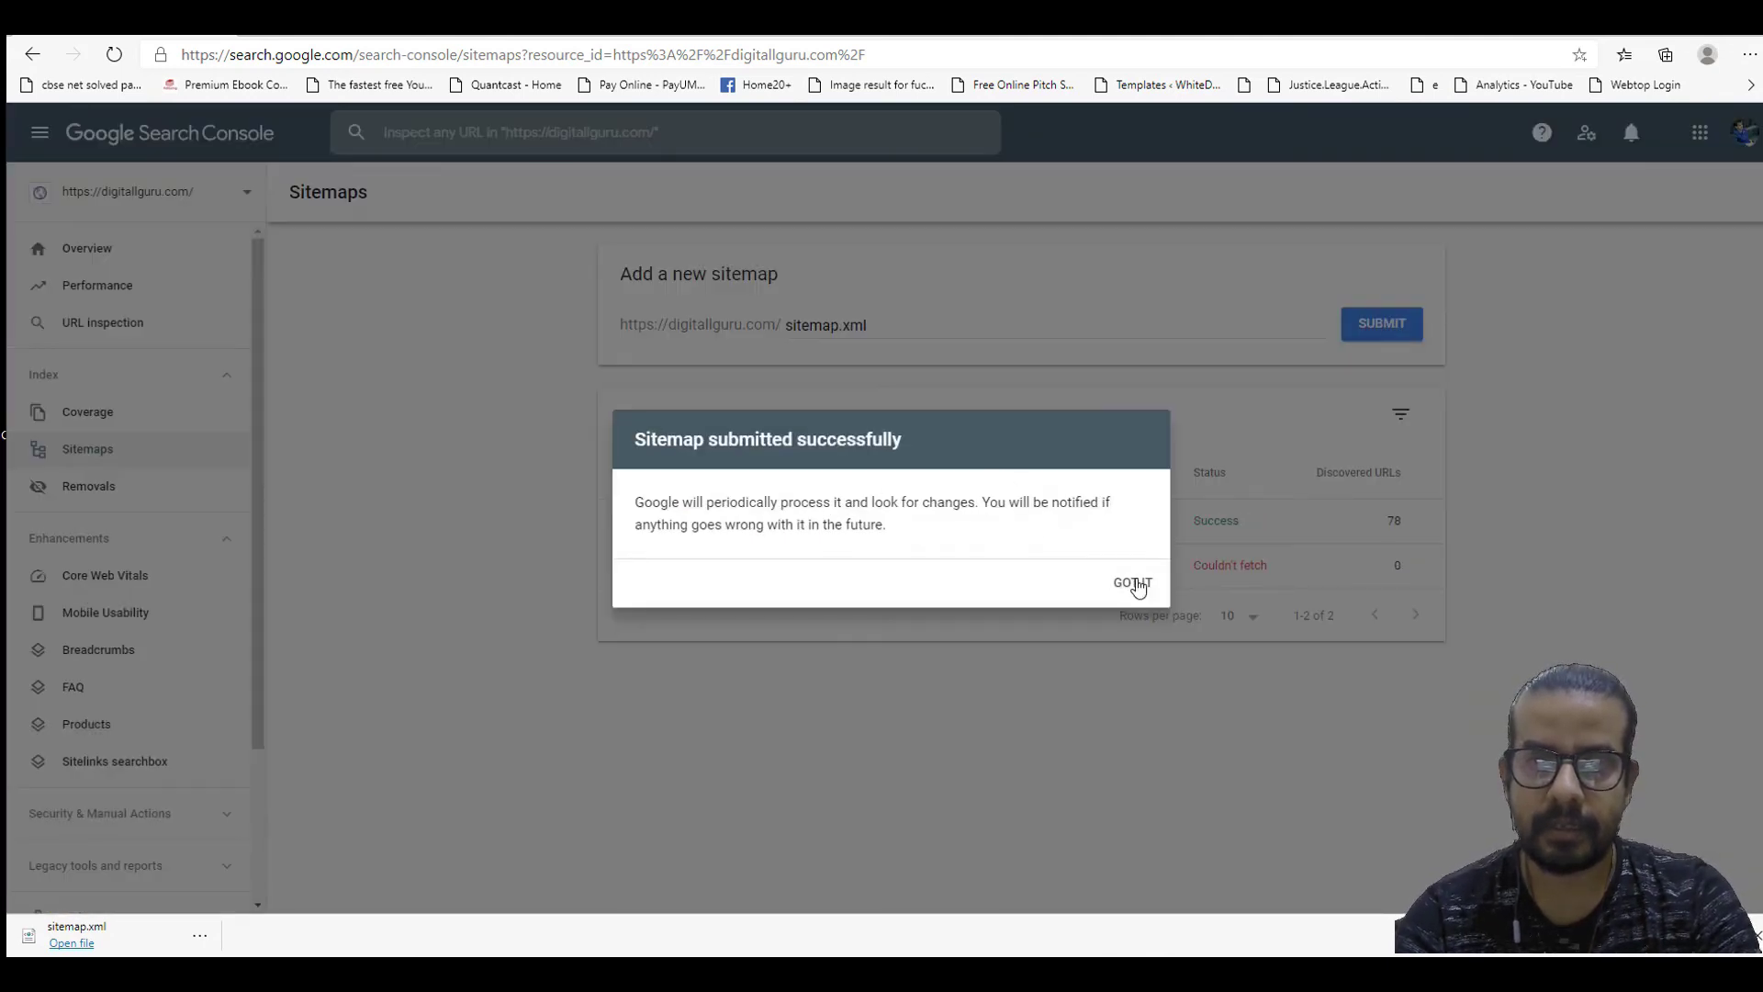
left_click(1137, 585)
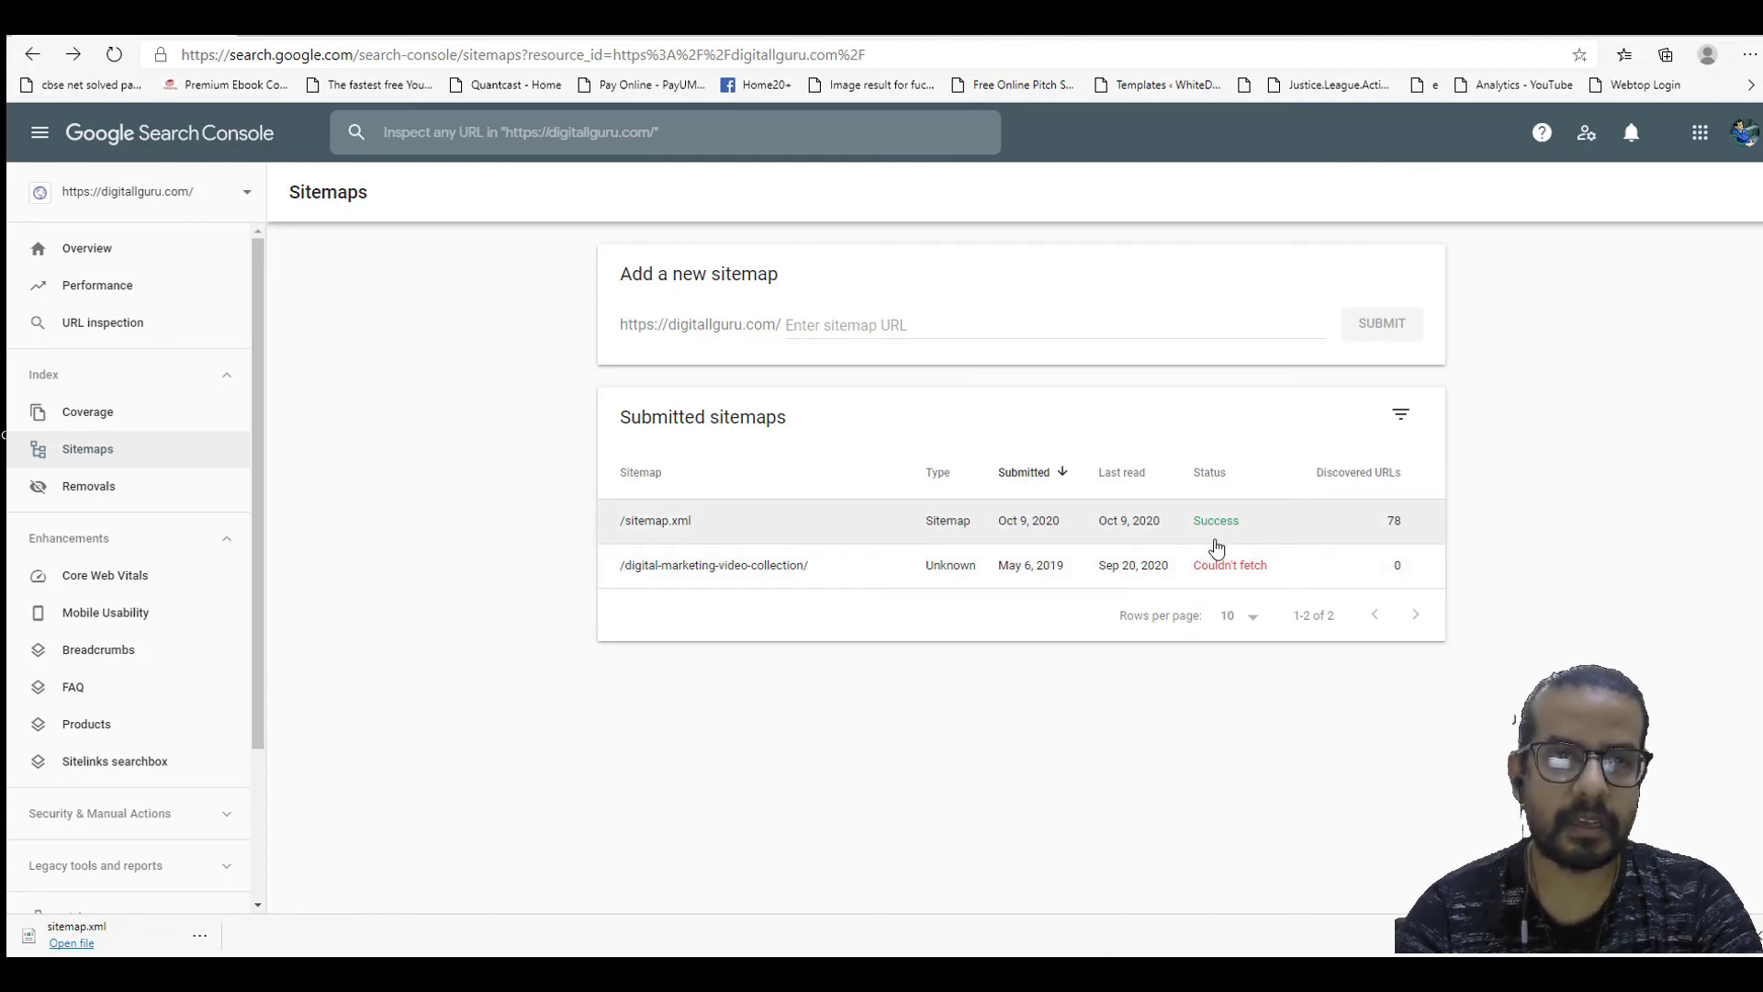
left_click(113, 57)
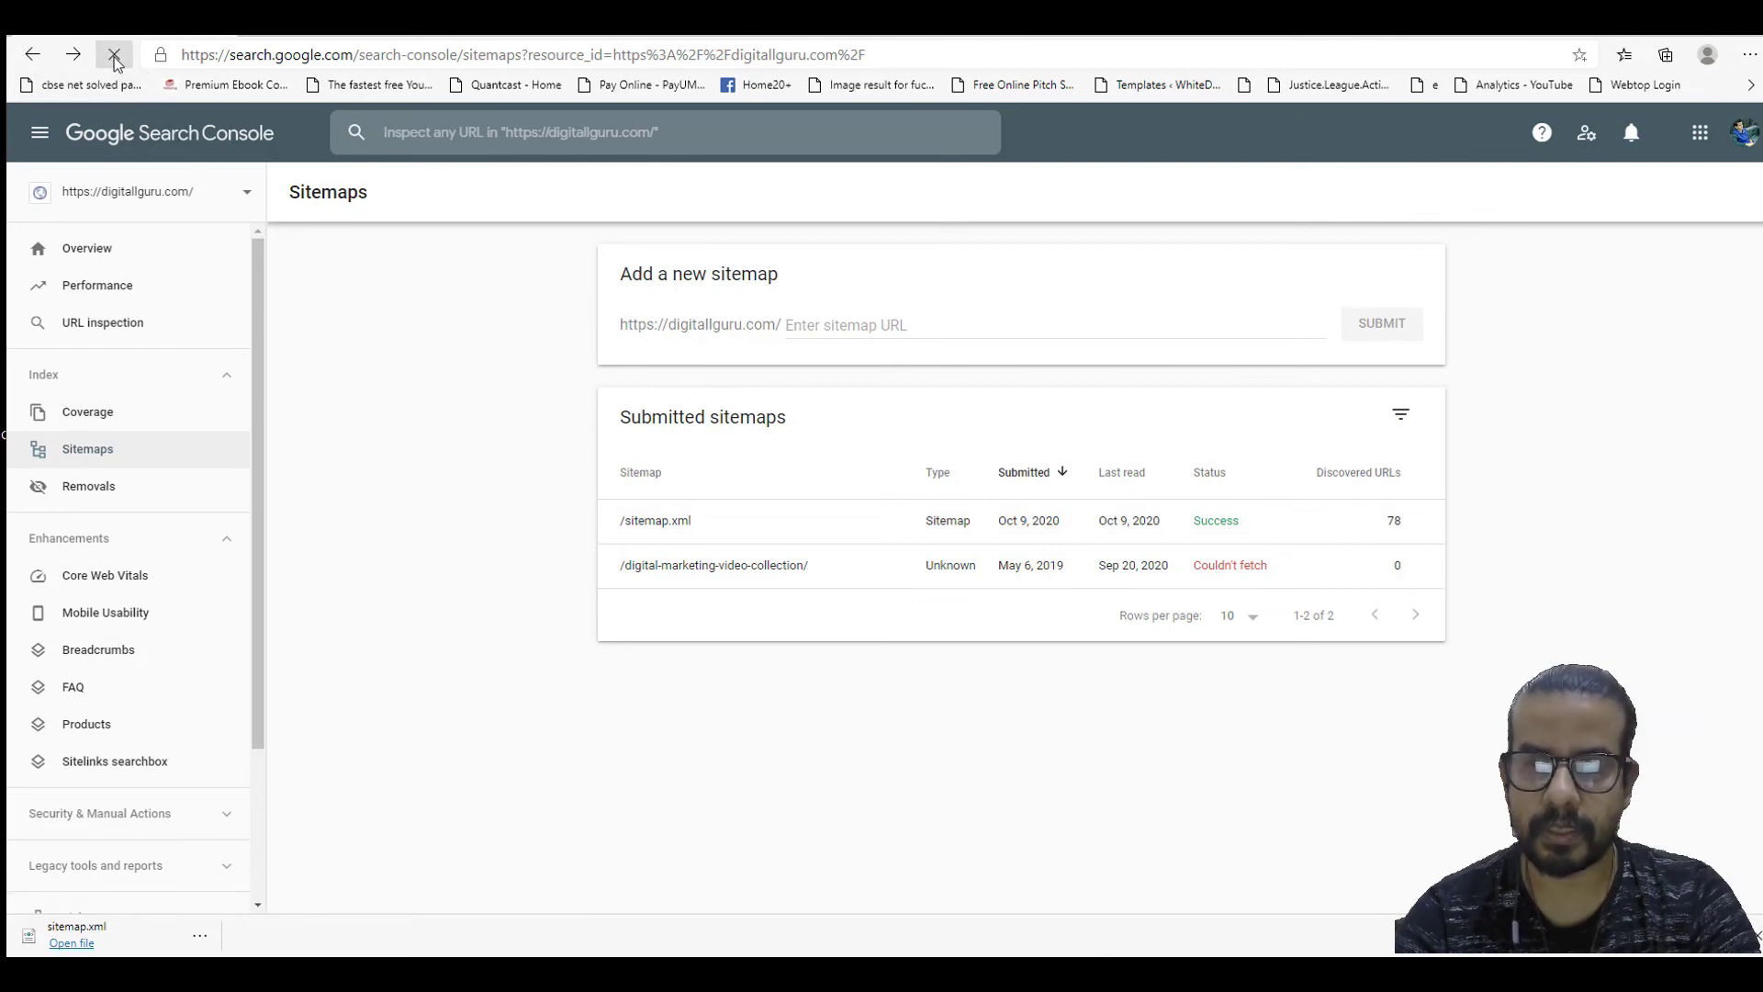